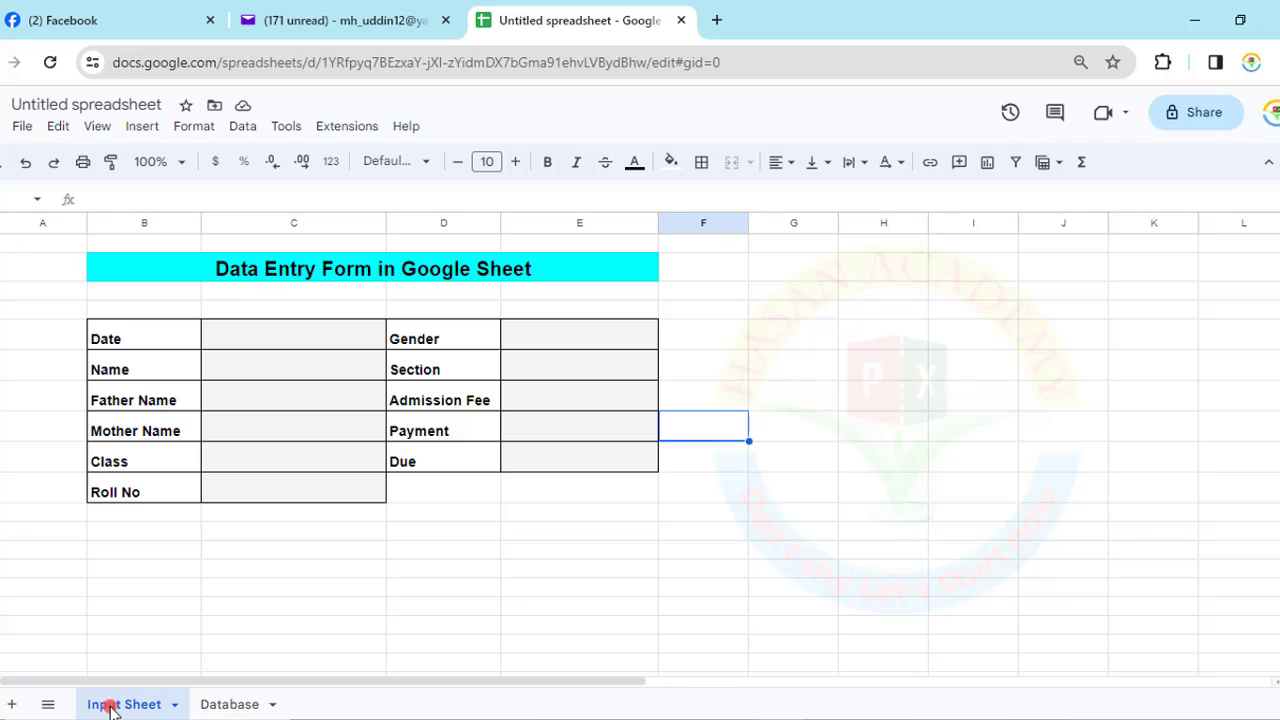
- Look over the empty form entry cells and Database rows, then select the Date cell C5
drag(271, 334, 272, 503)
click(215, 704)
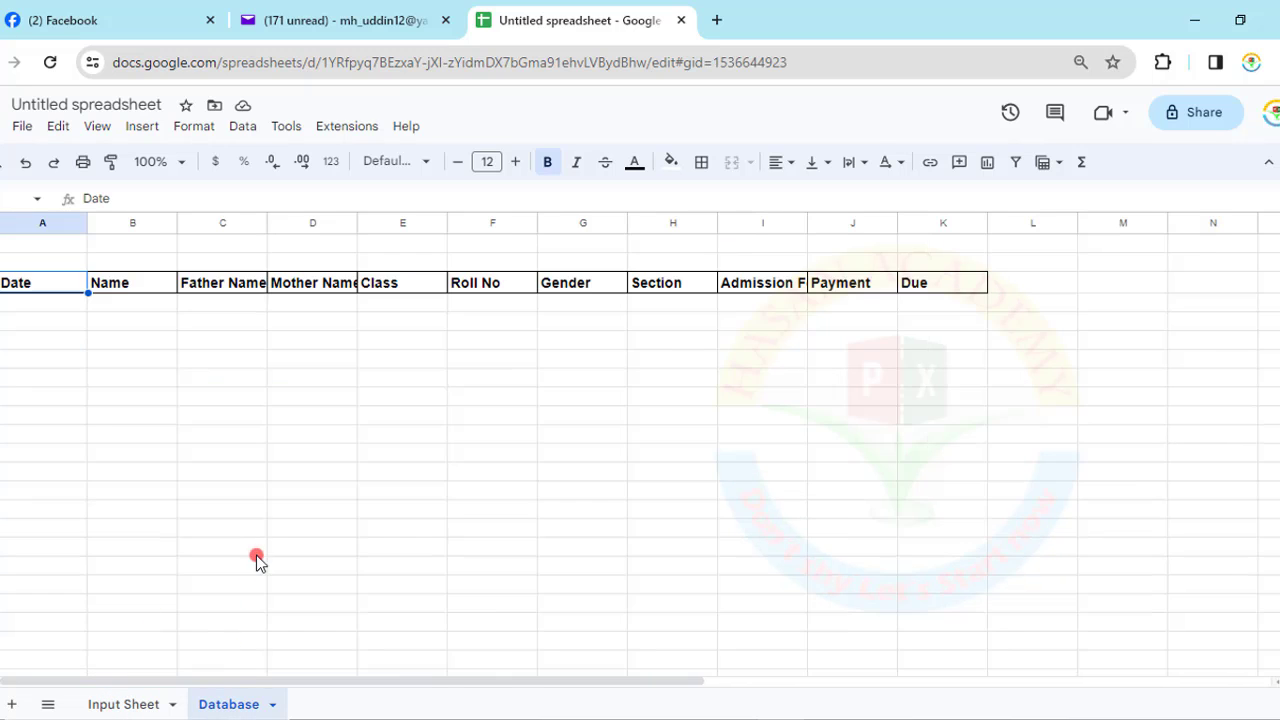
drag(49, 309, 948, 612)
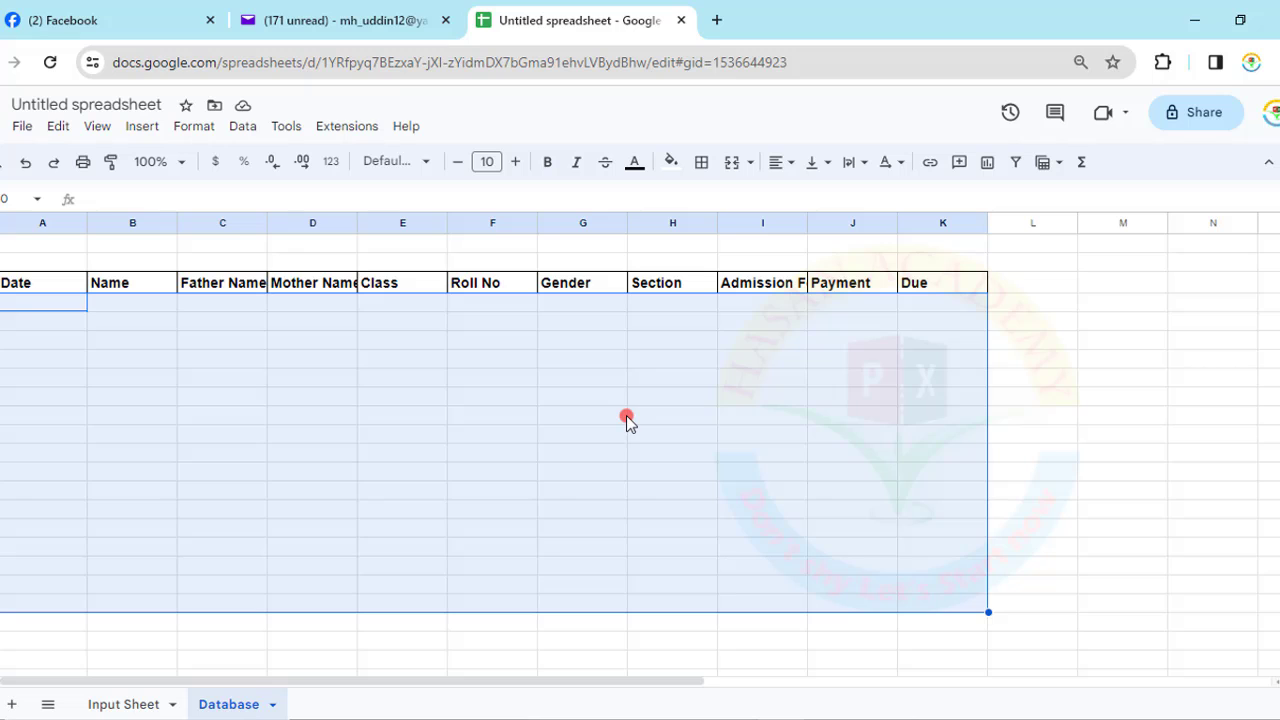
mouse_move(4, 264)
mouse_down()
mouse_move(891, 557)
mouse_move(1002, 618)
mouse_up()
click(126, 702)
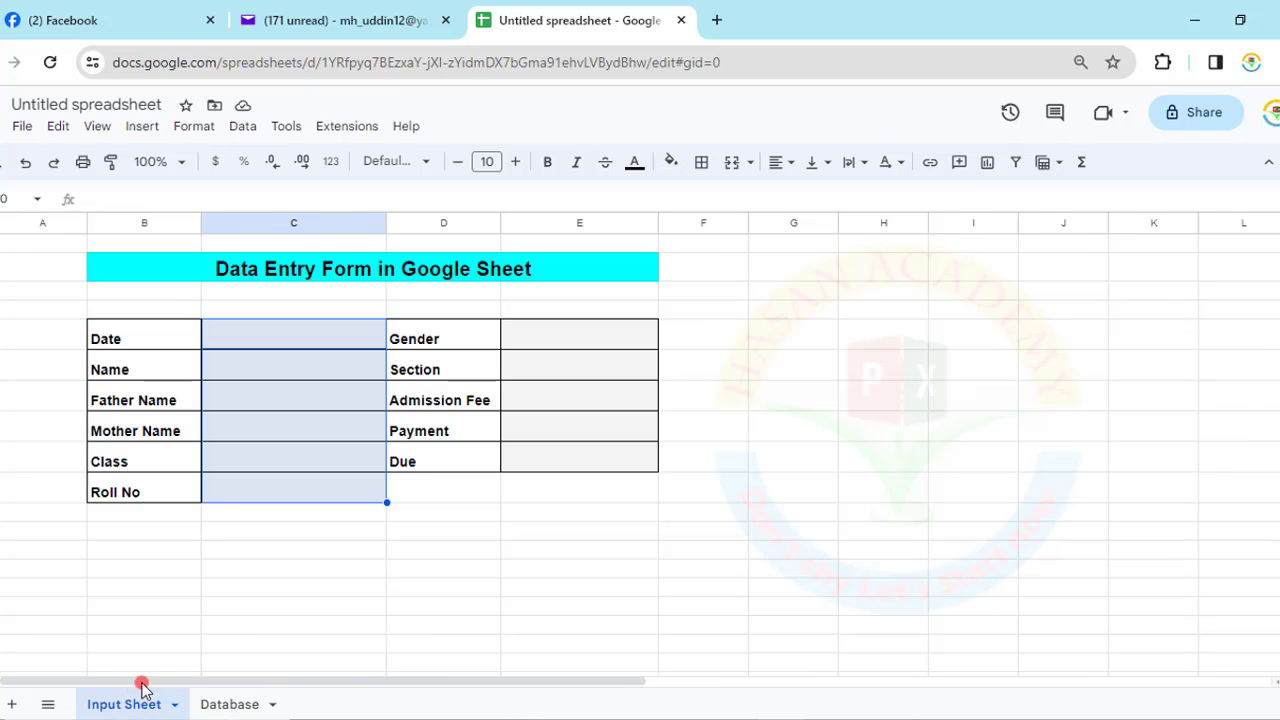
click(276, 392)
click(280, 340)
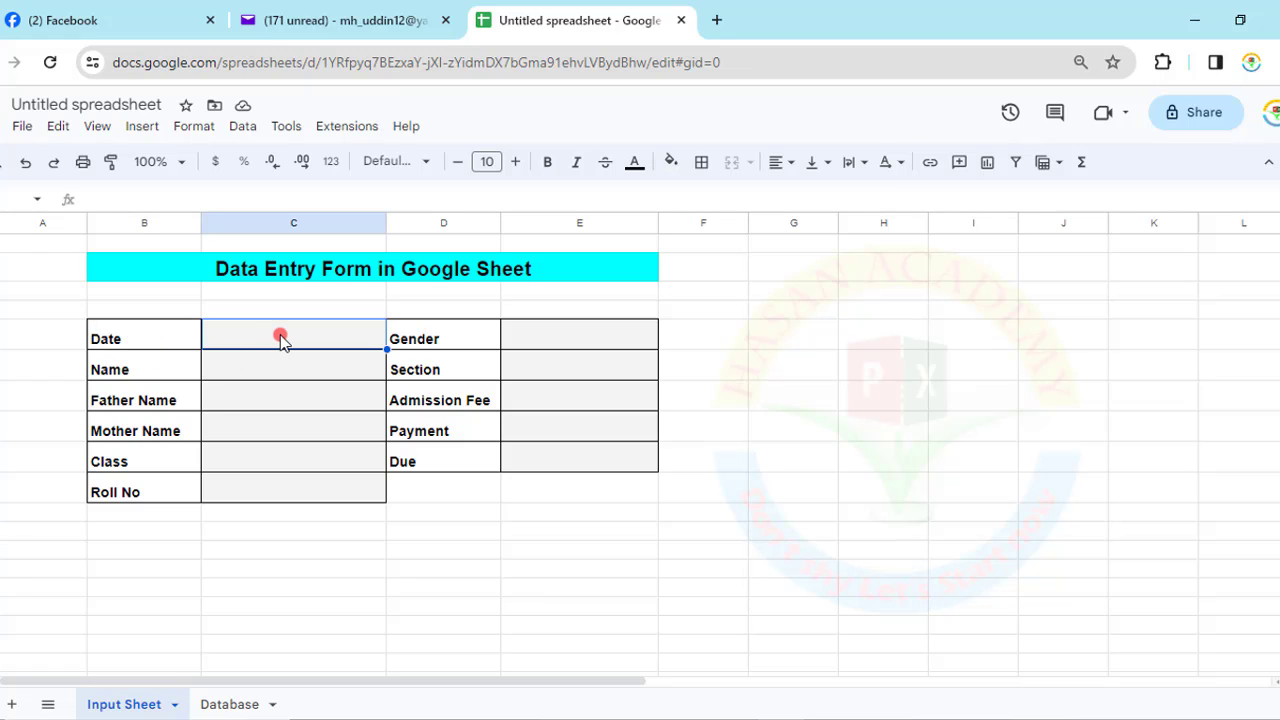
- Add a data validation rule to C5 with the criterion 'Is valid date'
click(245, 127)
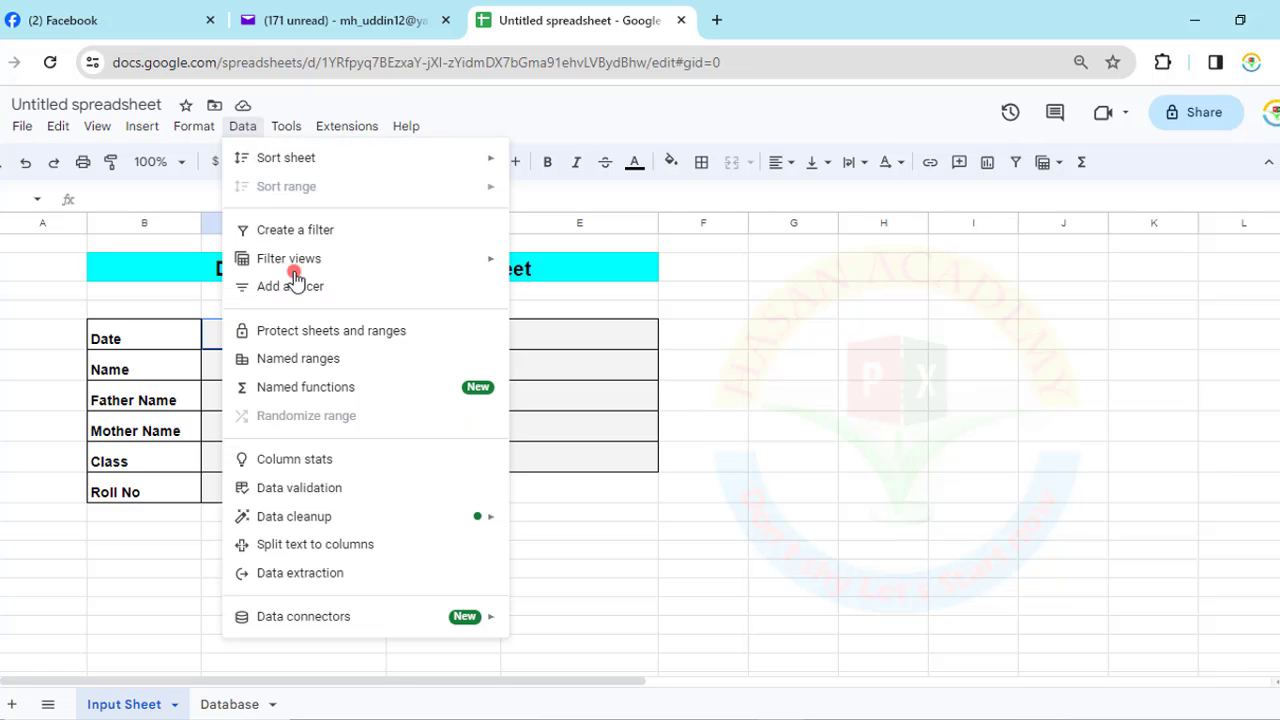
click(309, 486)
click(1237, 232)
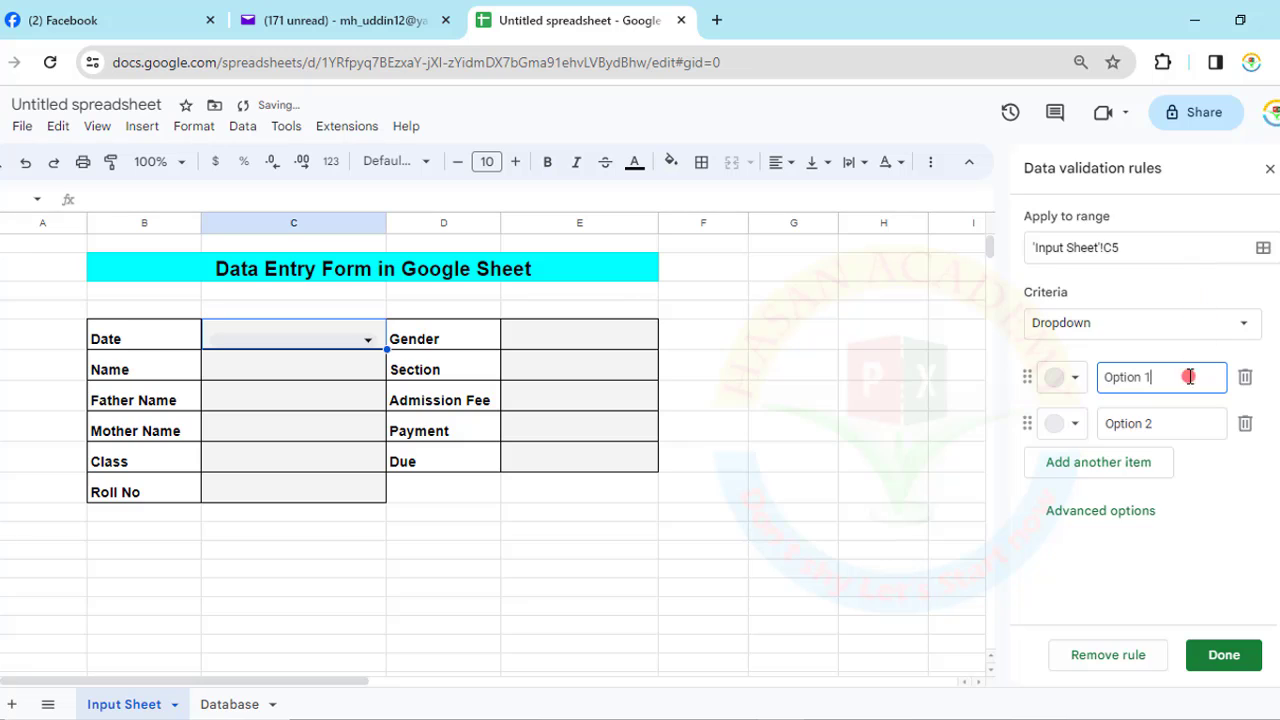
click(1244, 326)
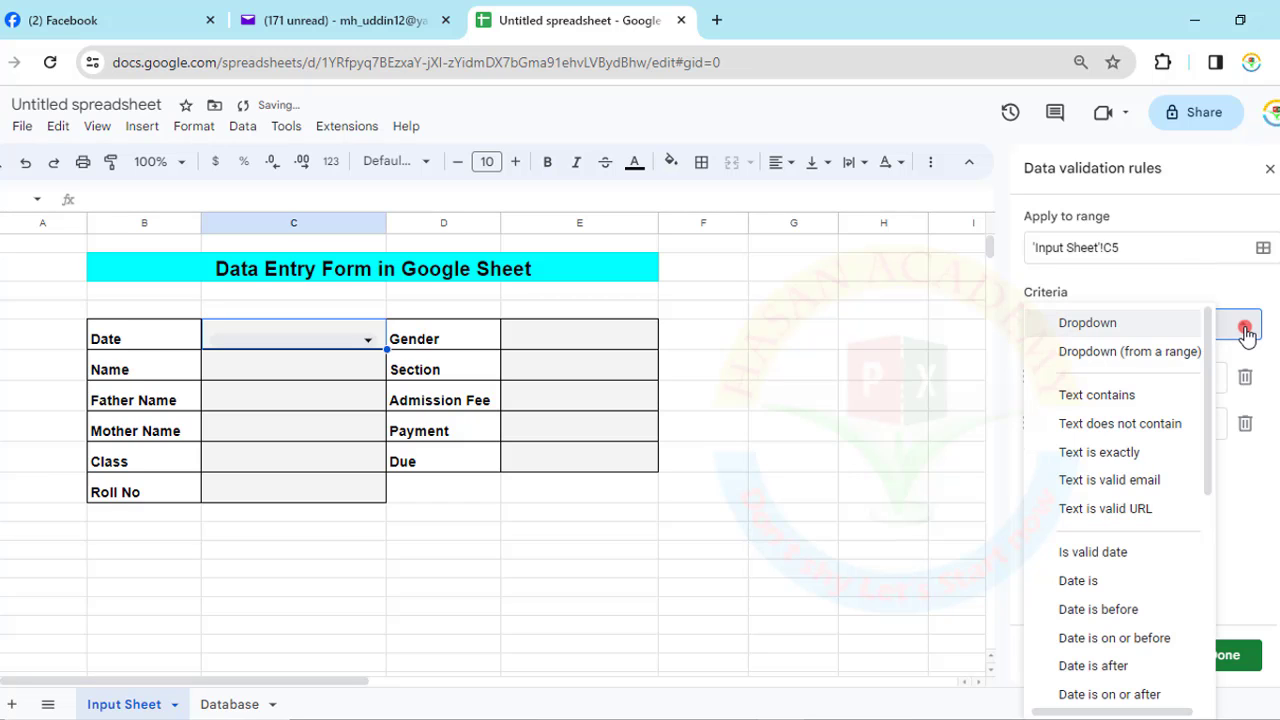
click(1109, 555)
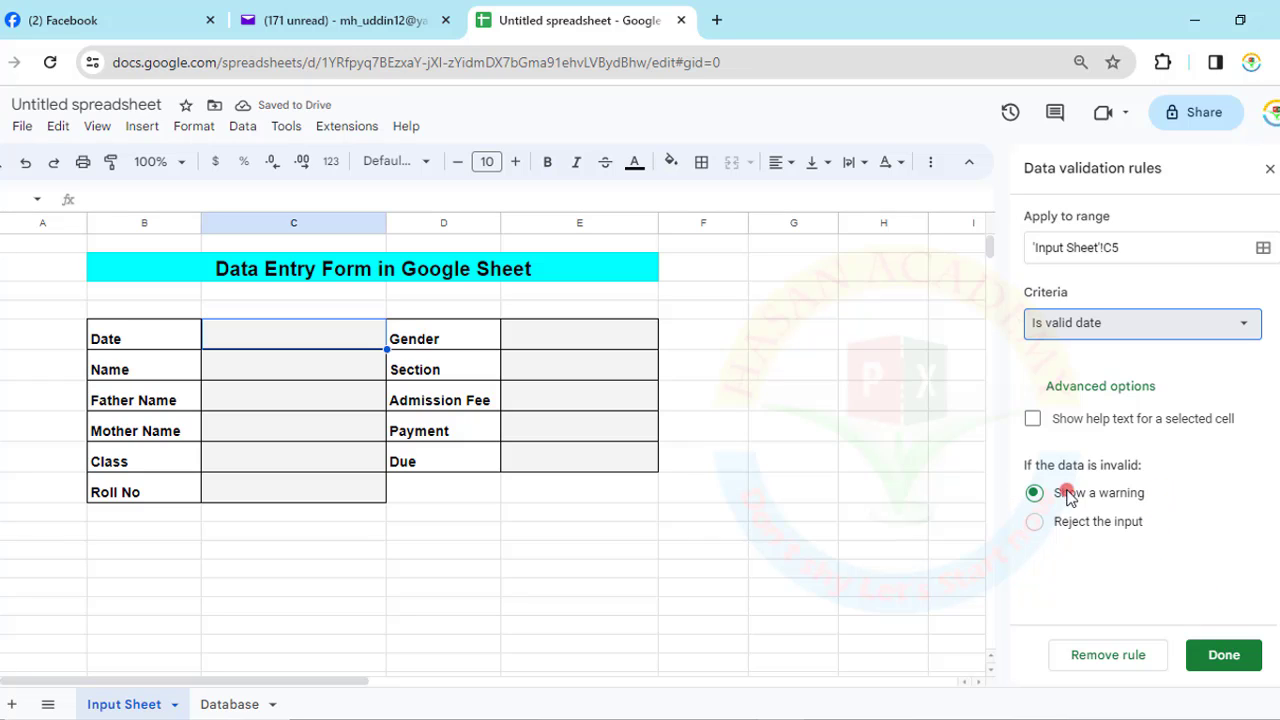
click(1228, 658)
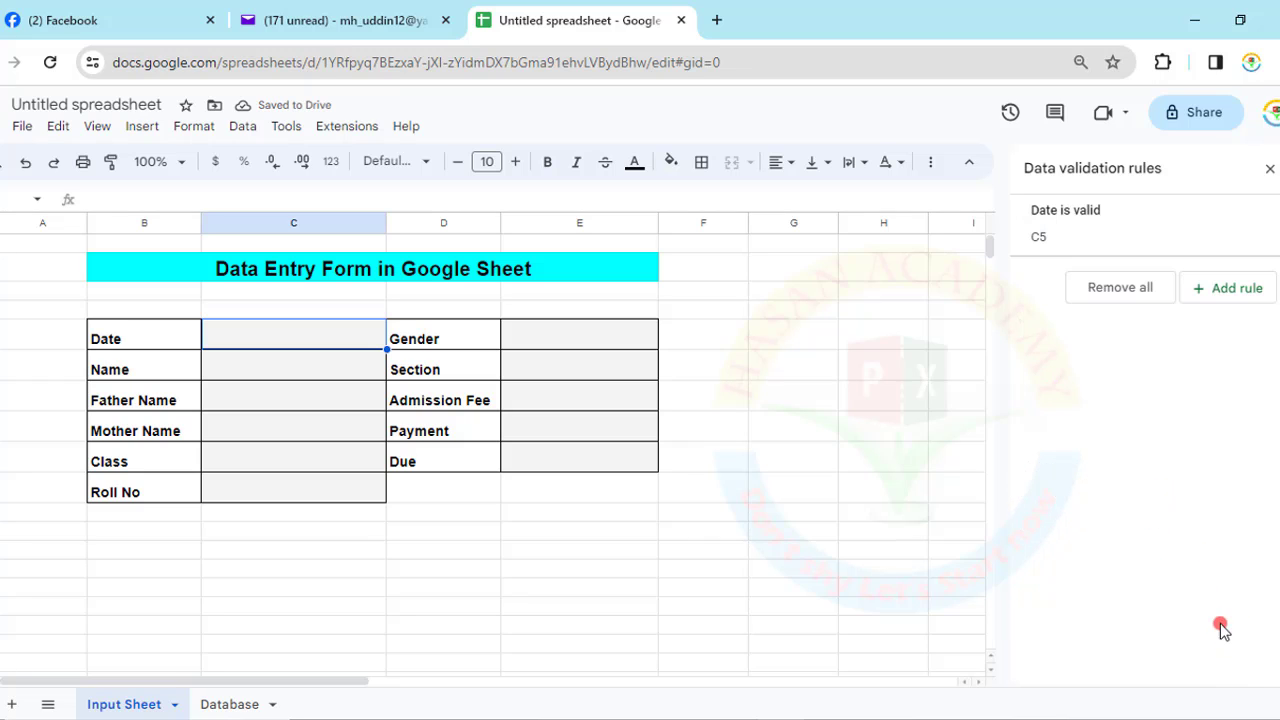
- Pick 9 November 2023 as the date, then enter the student's name and the father's name
double_click(305, 338)
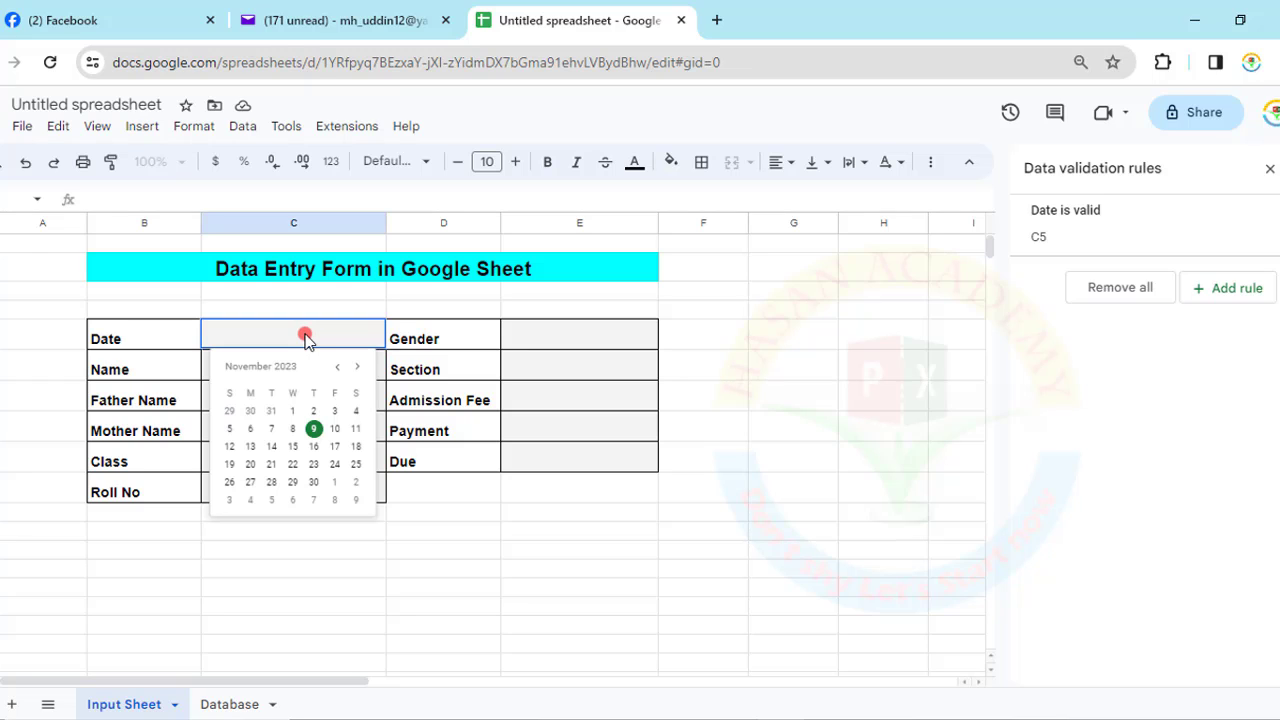
click(313, 428)
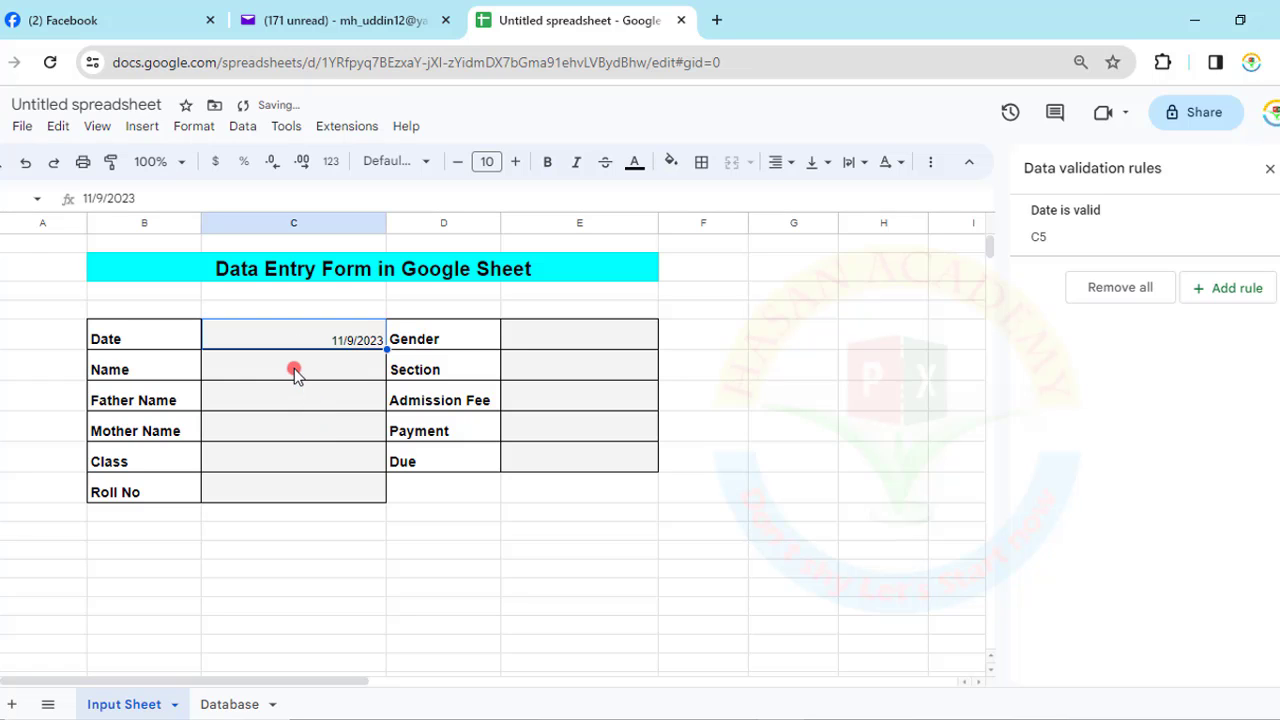
click(291, 371)
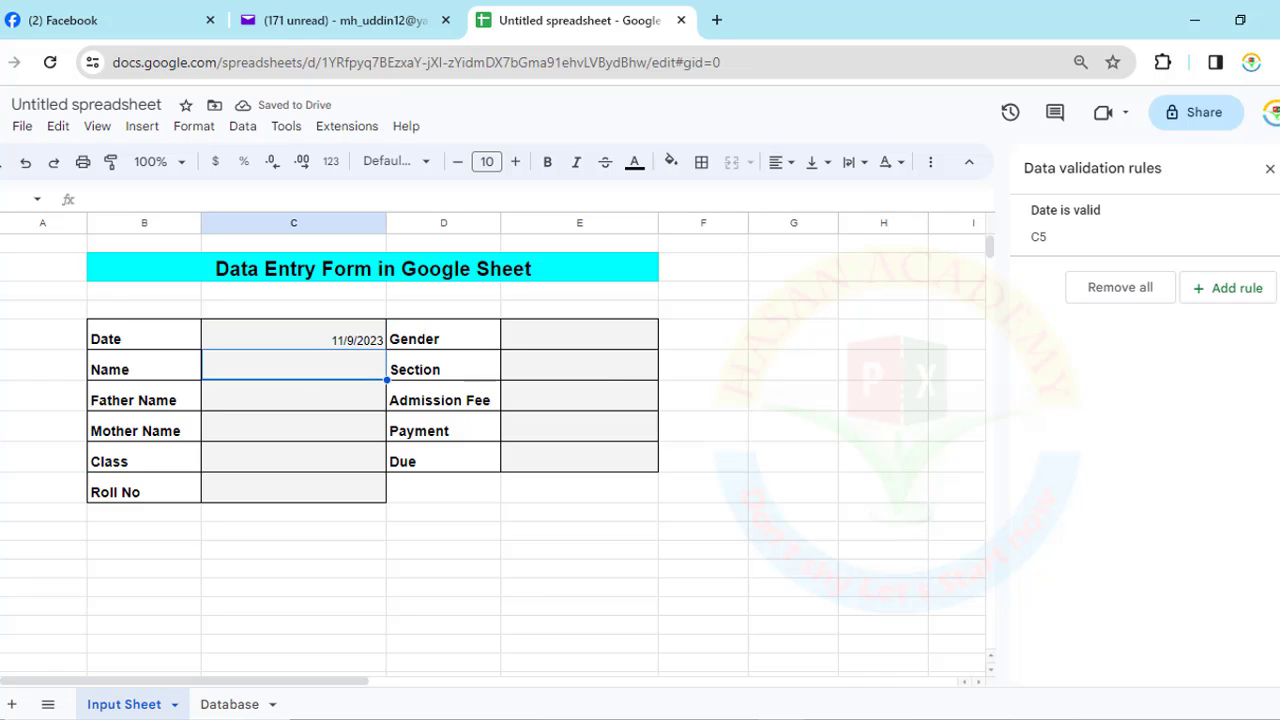
text(Mohiu)
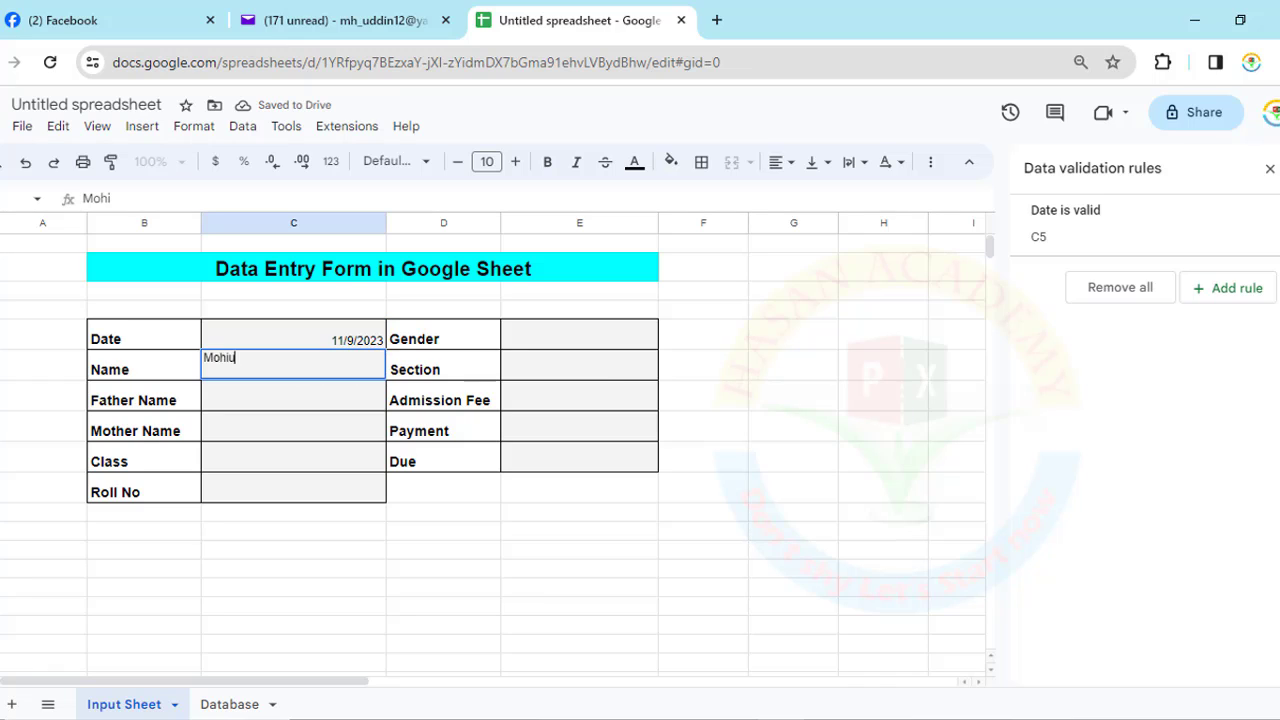
text(ddin)
key(Return)
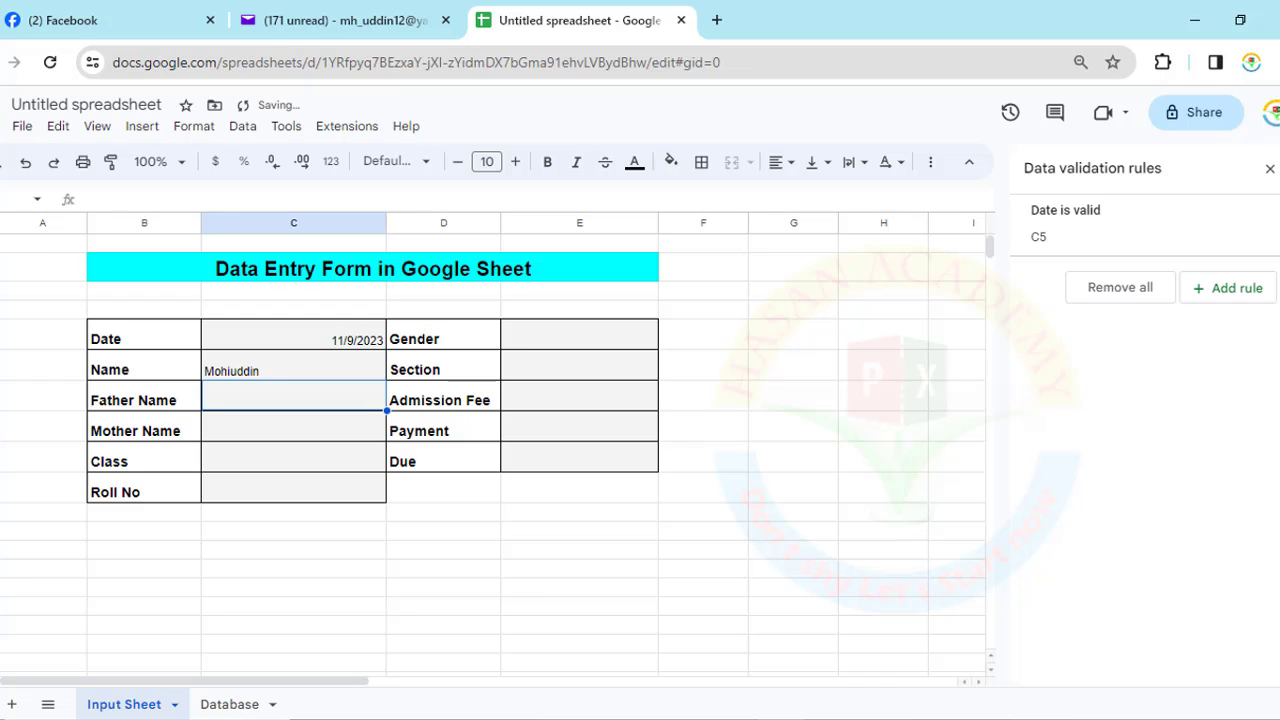
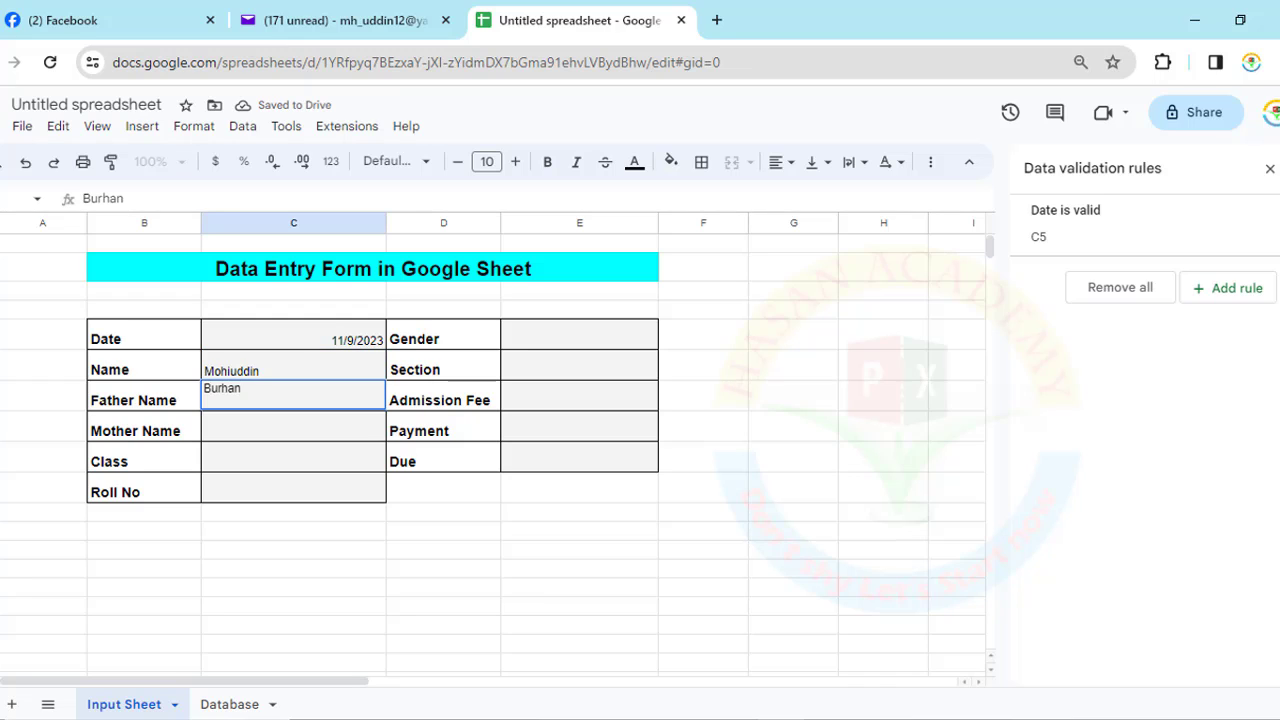
key(Return)
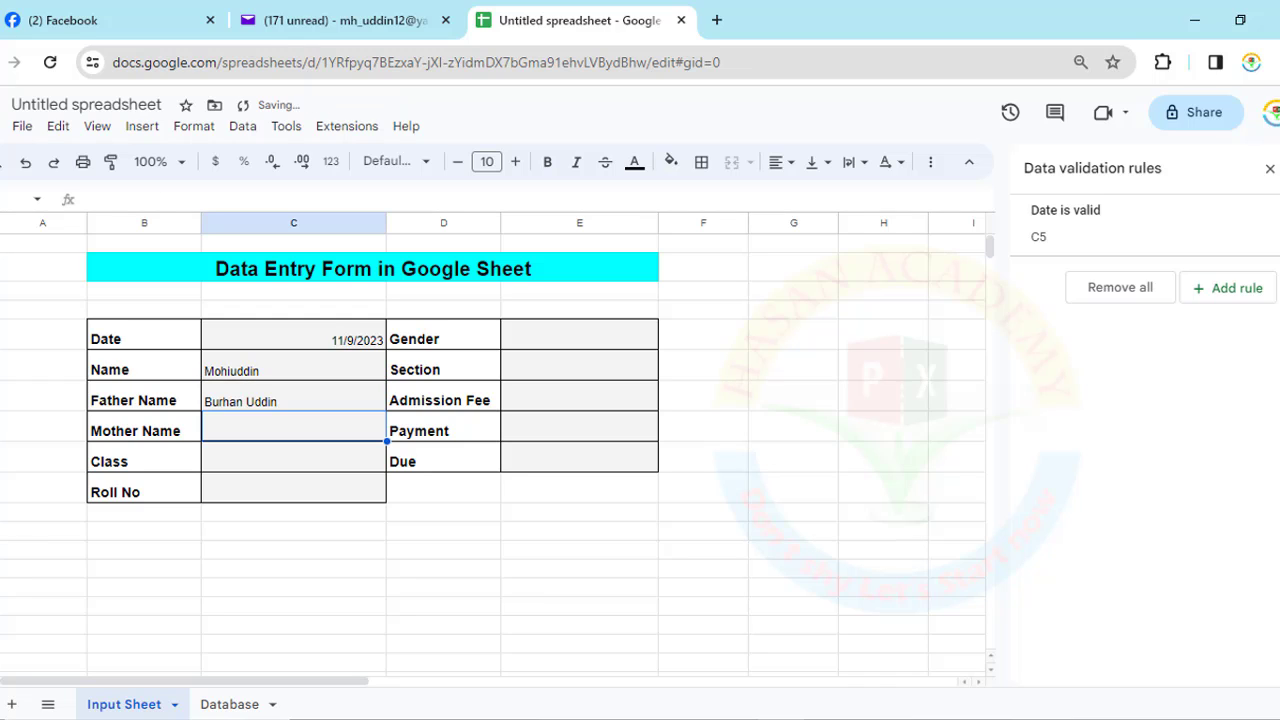
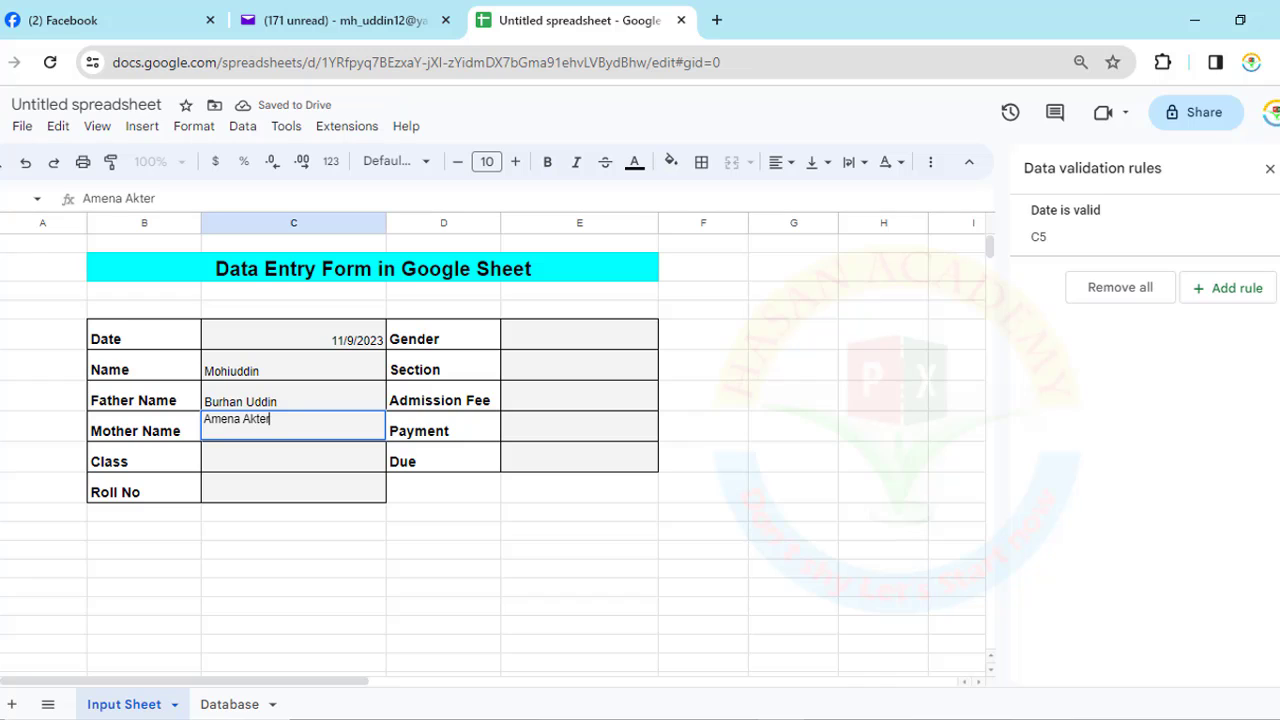
- Enter the mother's name, class Five and roll number 65 in the form
key(Return)
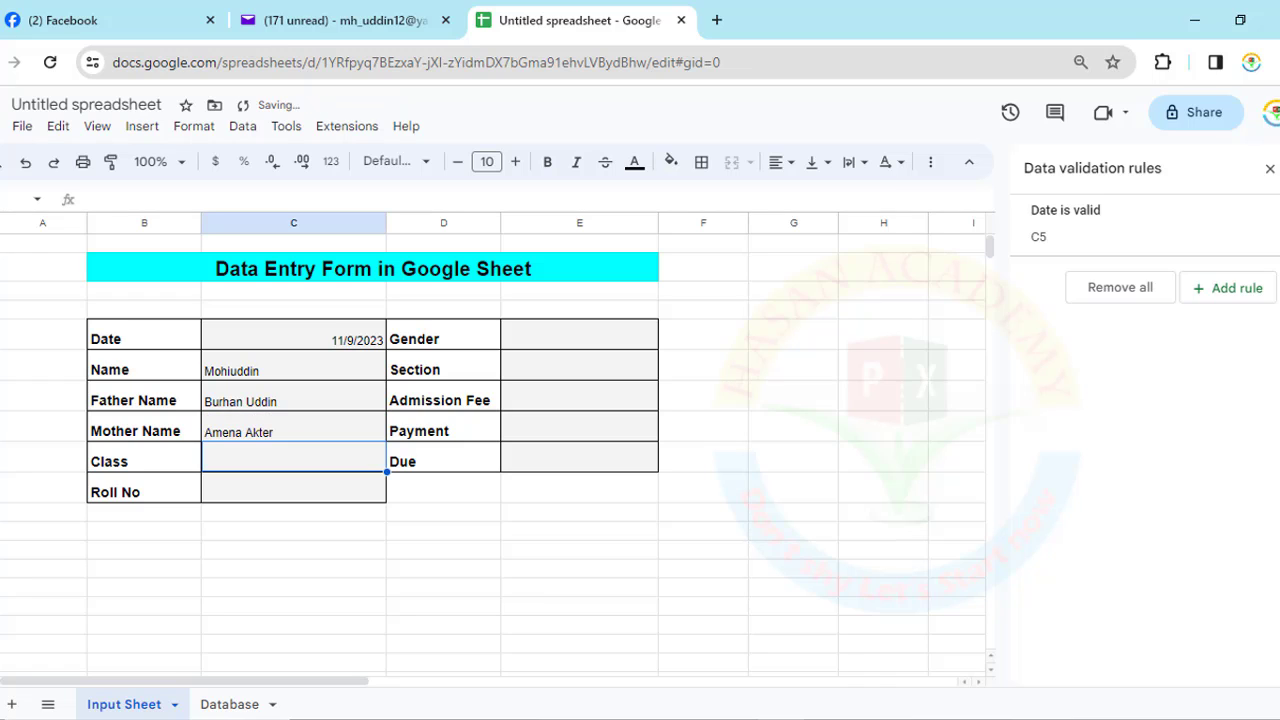
text(Five01)
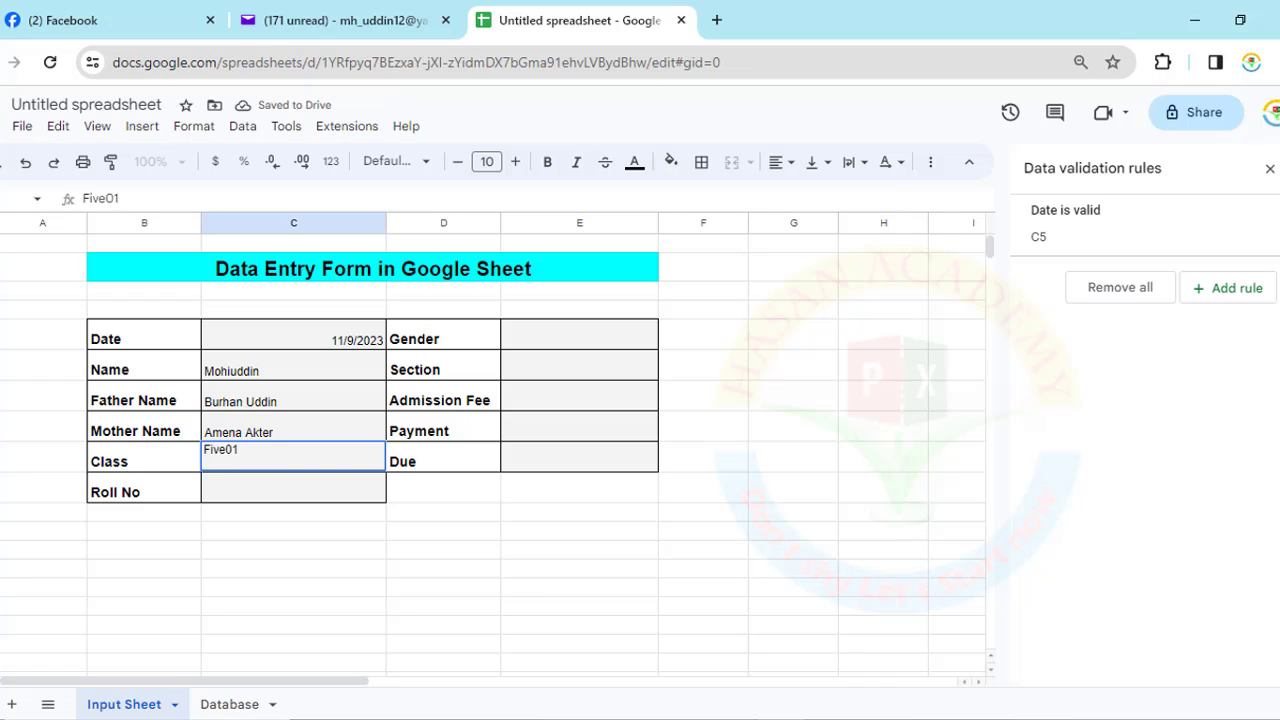
key(BackSpace)
key(BackSpace)
key(Return)
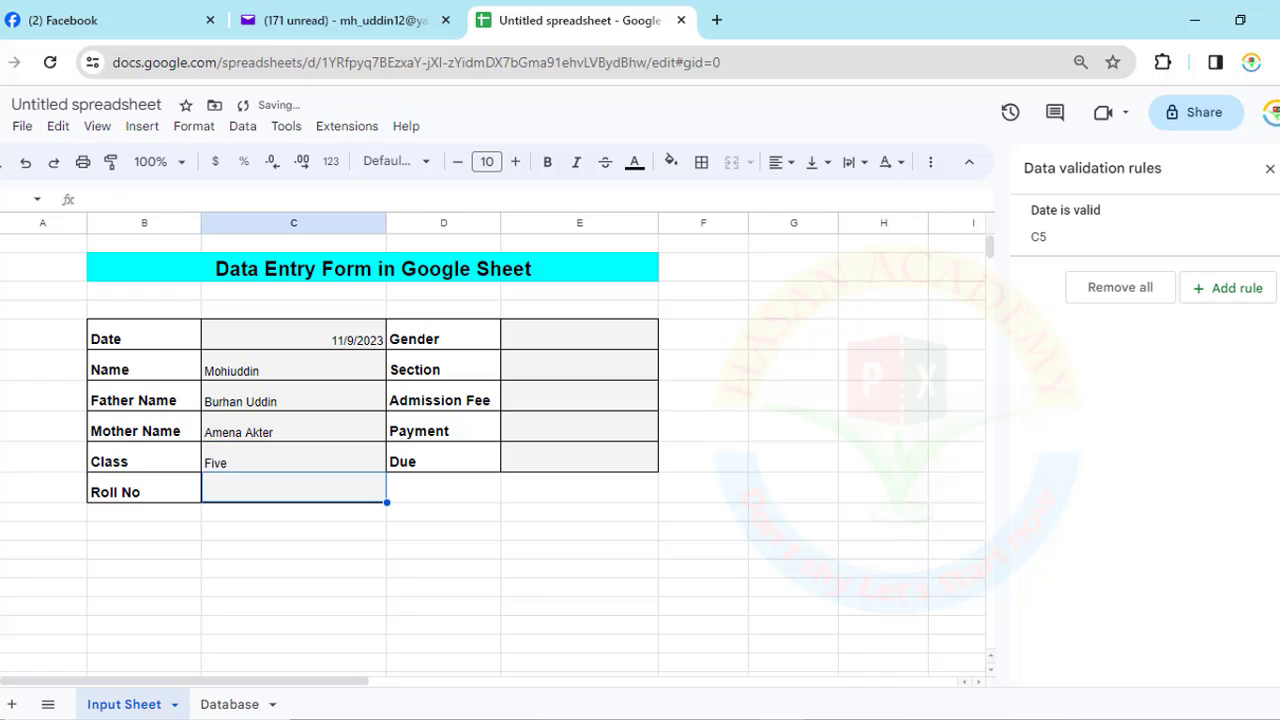
text(65)
key(Tab)
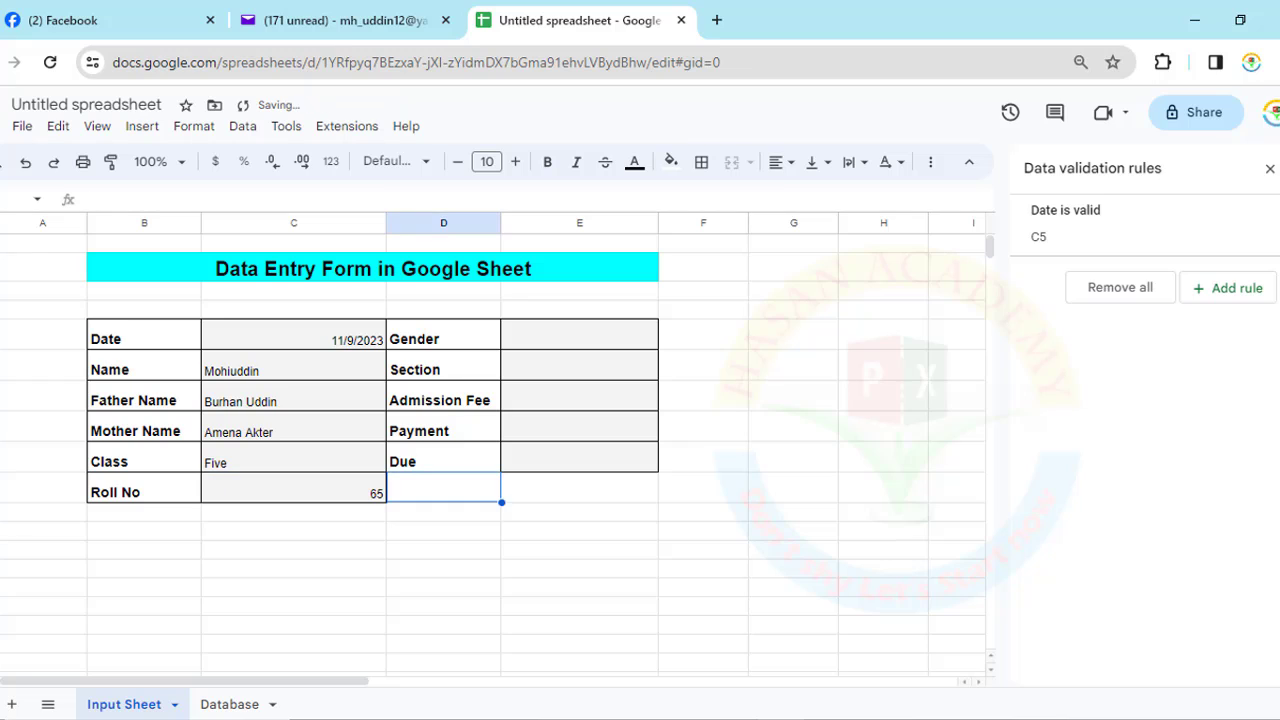
click(604, 338)
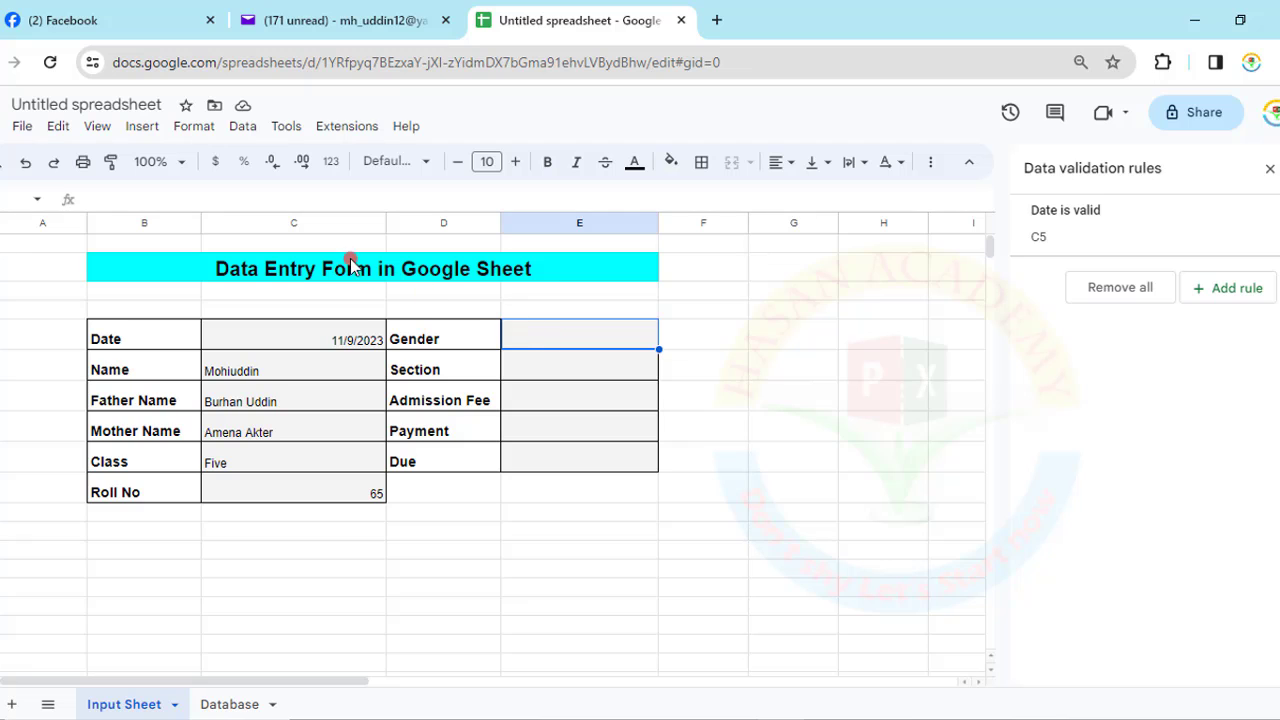
- Give E5 a dropdown validation rule listing Male, Female and a third item
click(243, 126)
mouse_move(286, 126)
mouse_move(243, 126)
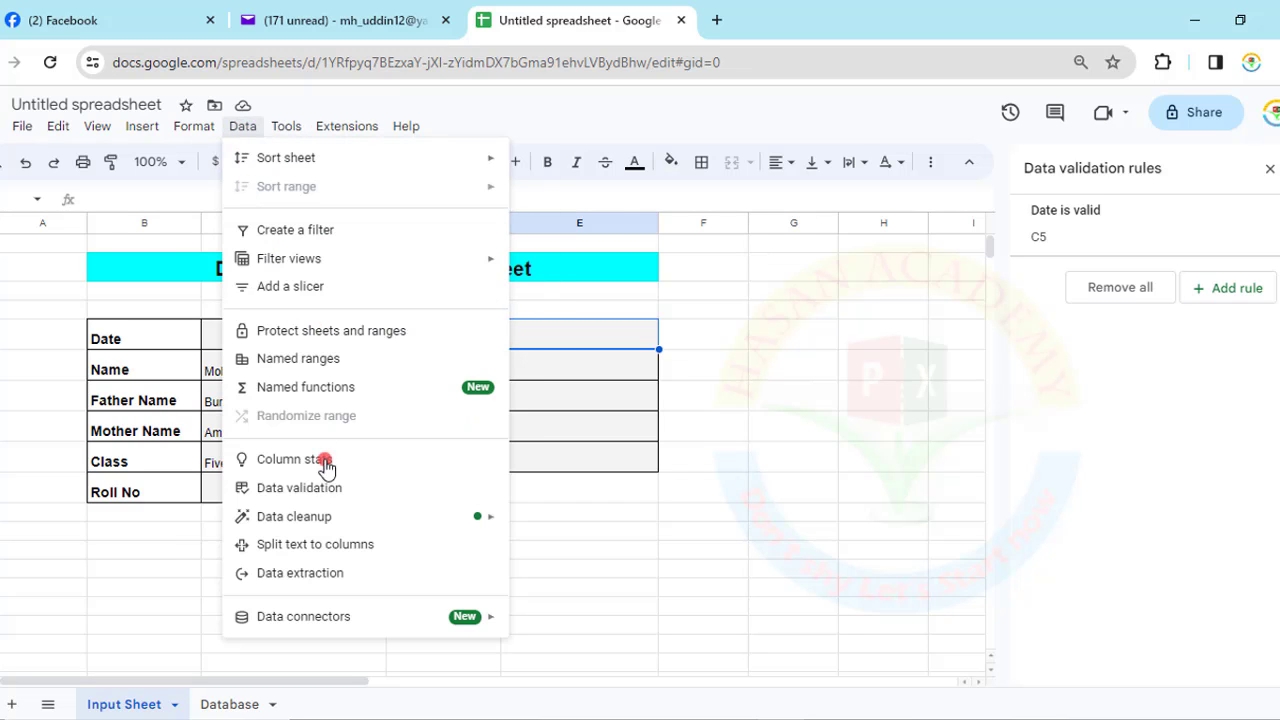
click(315, 490)
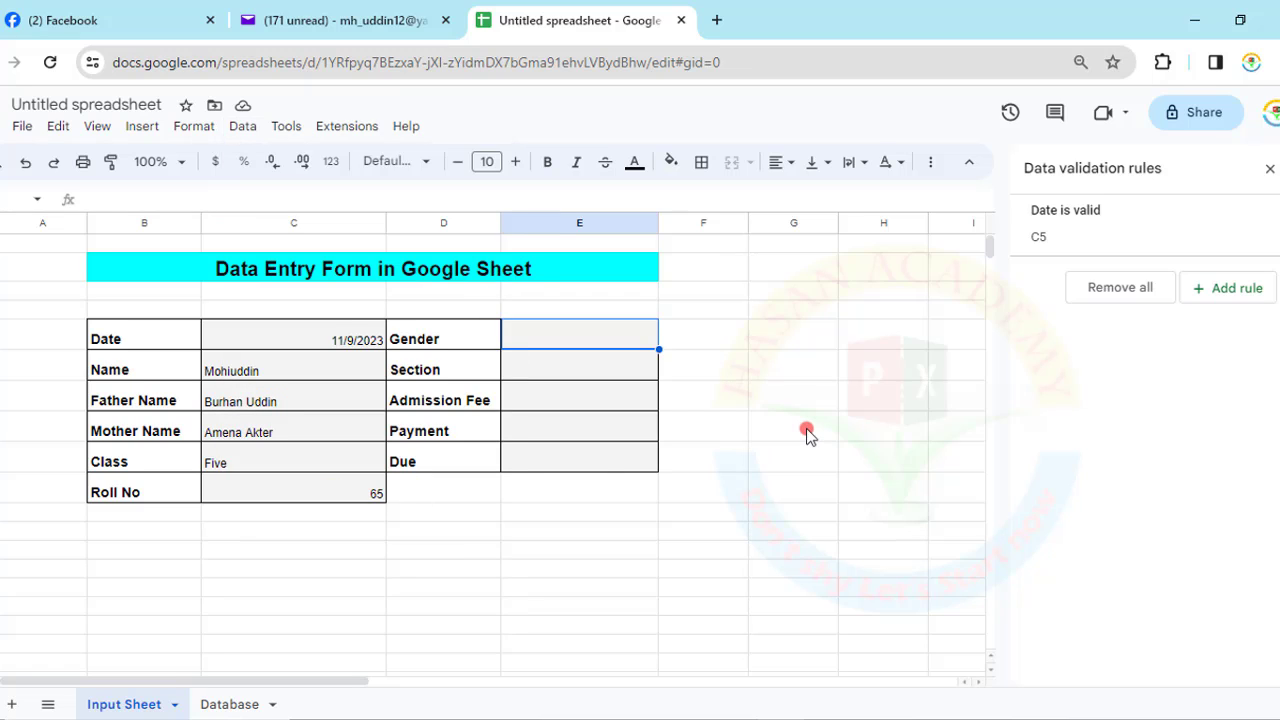
click(1240, 292)
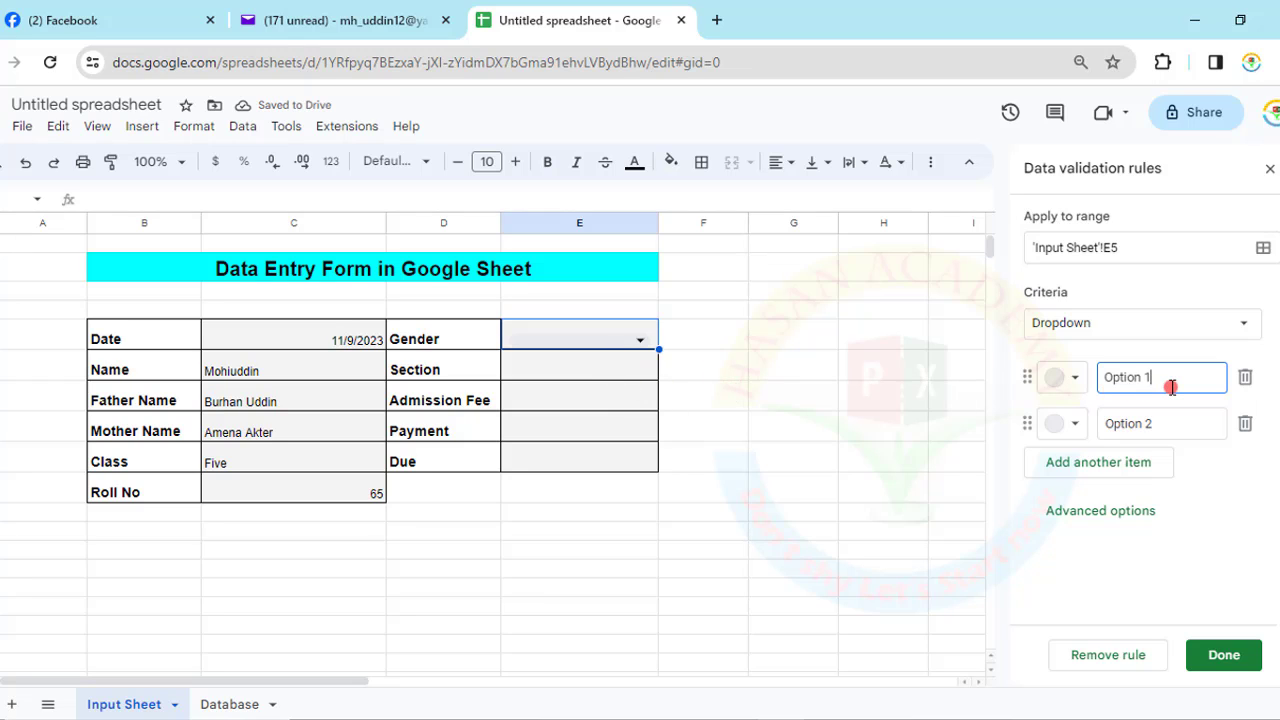
text(O)
key(BackSpace)
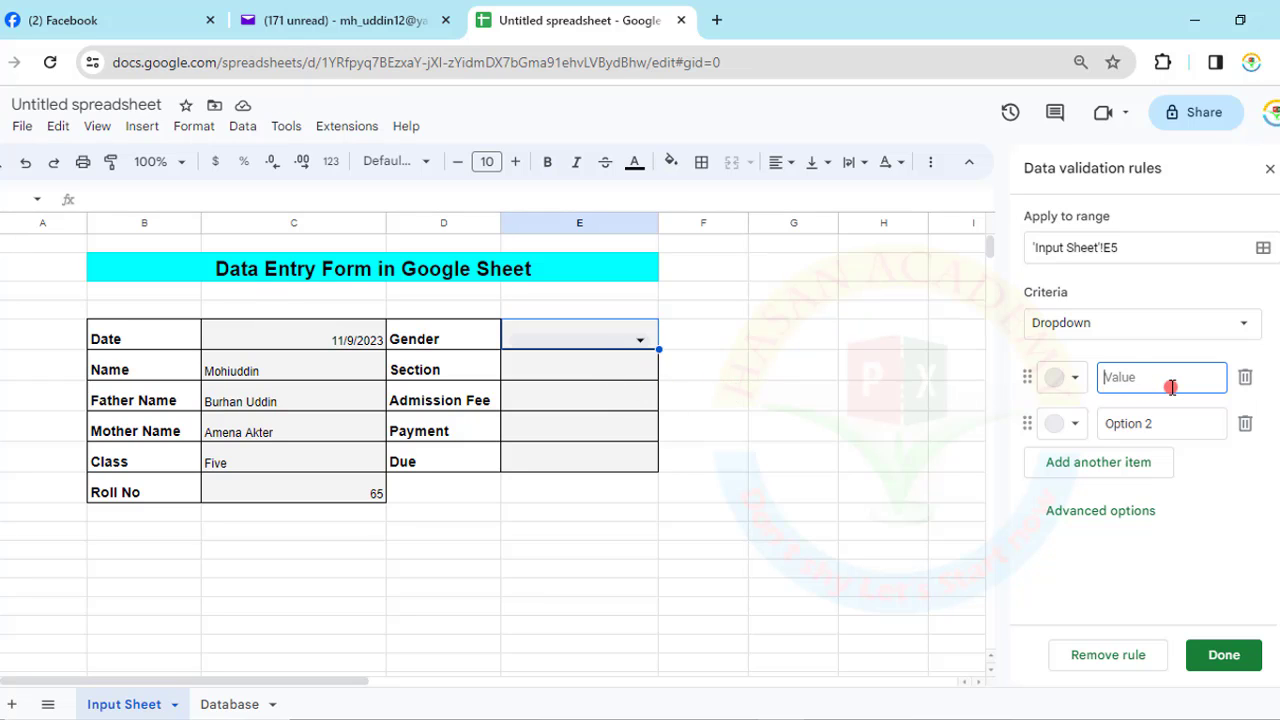
text(Male)
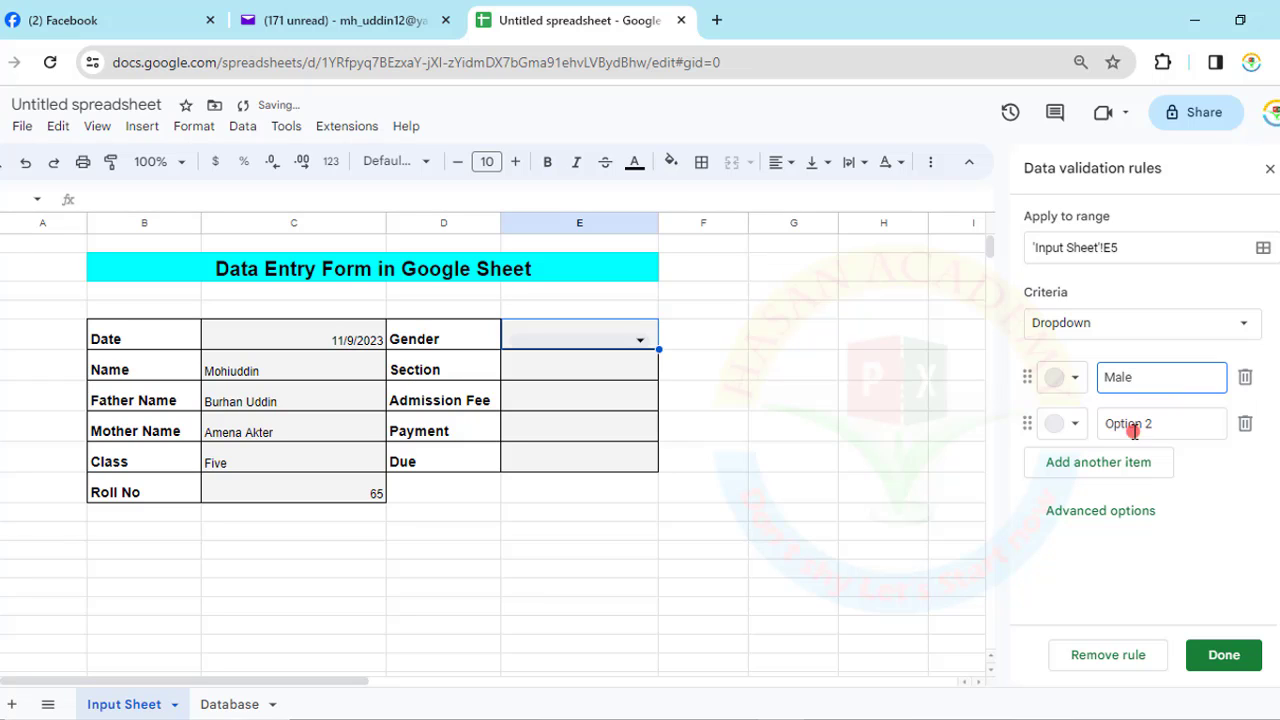
click(1173, 423)
key(ctrl+BackSpace)
key(ctrl+BackSpace)
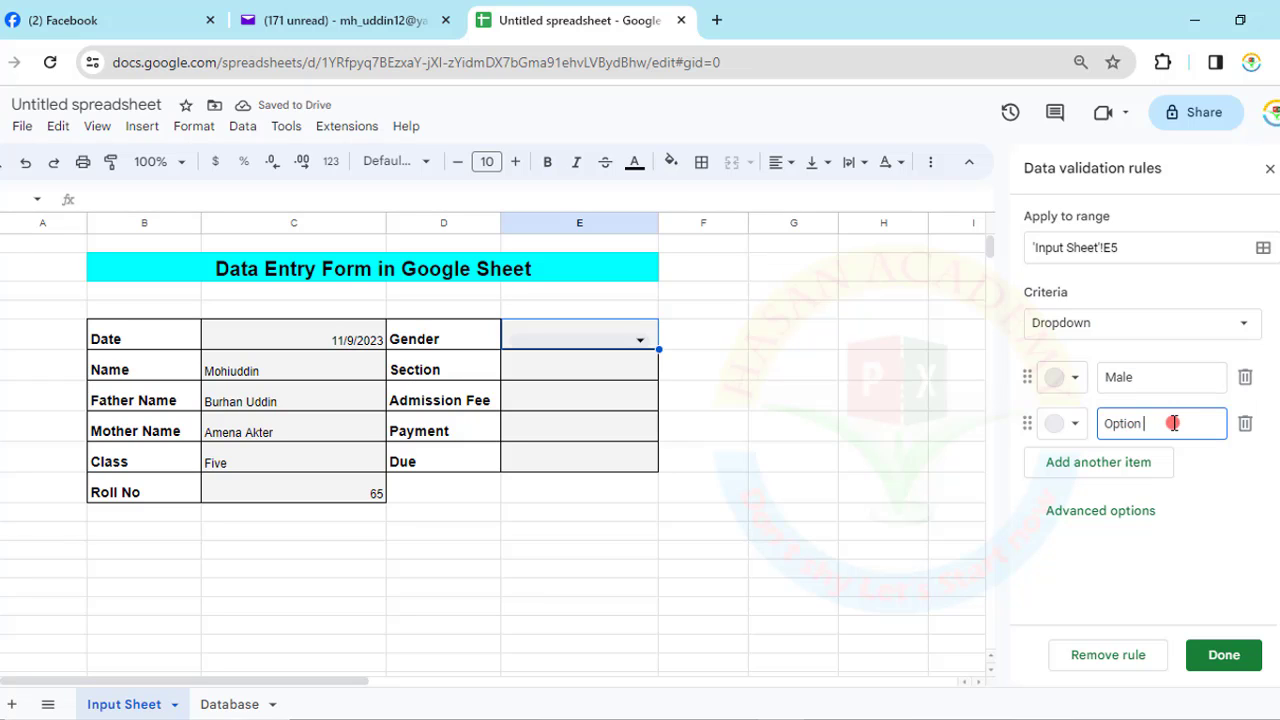
text(Female)
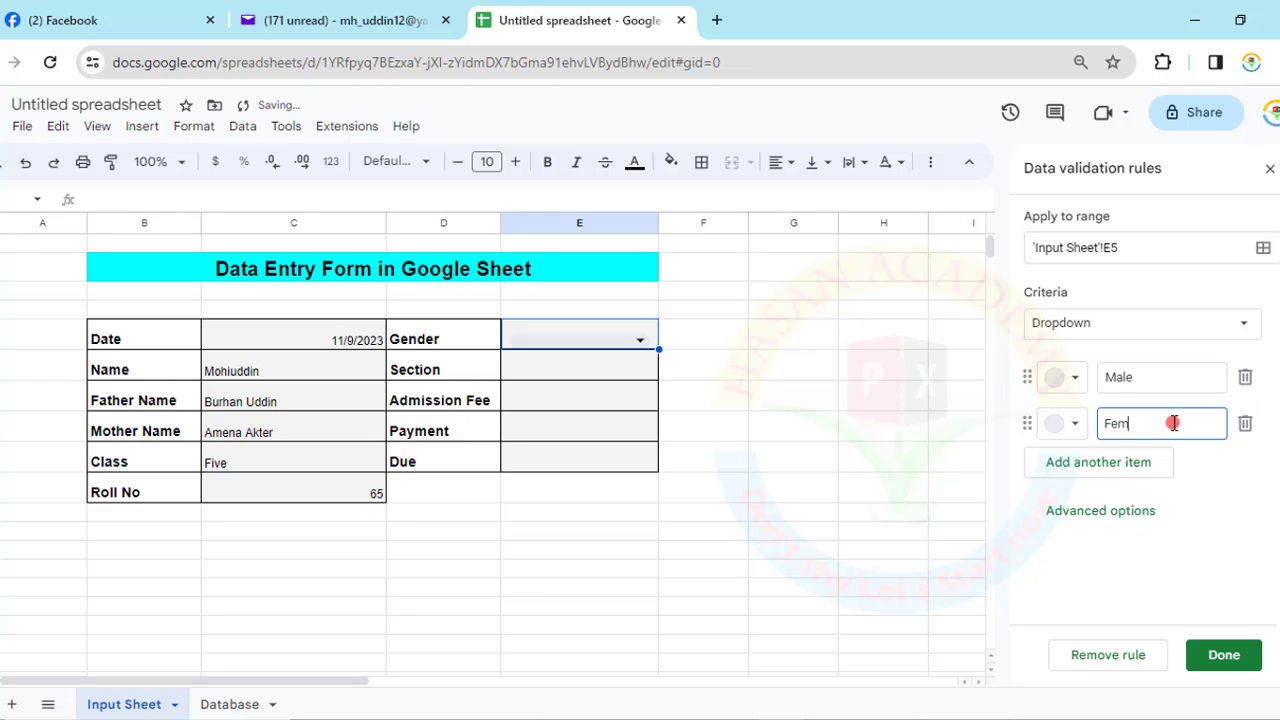
click(1135, 465)
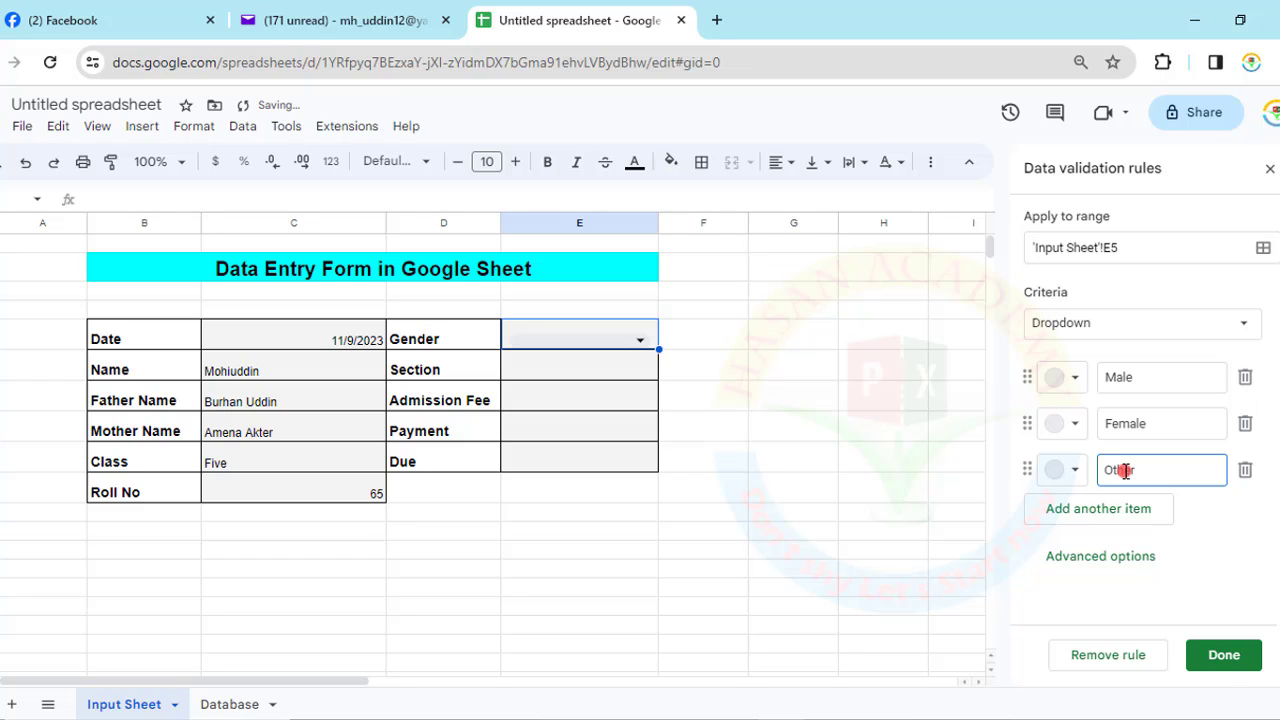
click(1223, 656)
- Centre-align the Gender cell E5 and set it to Male
click(665, 497)
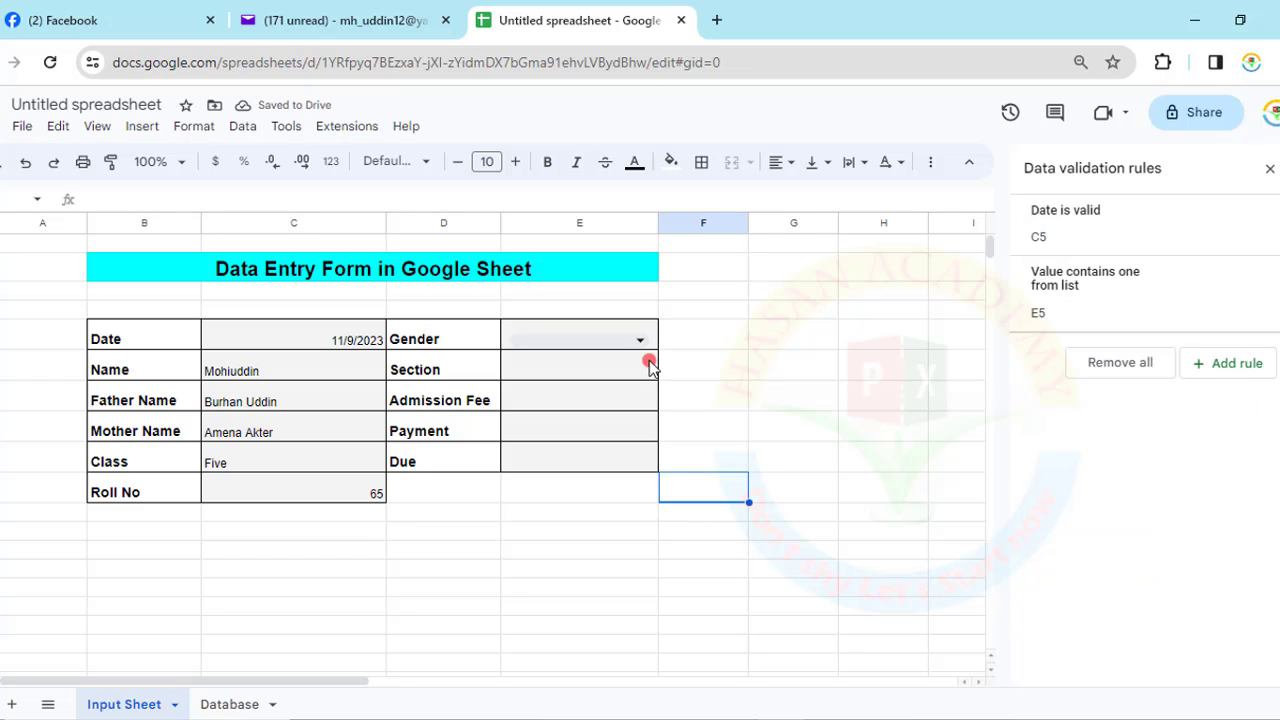
click(643, 344)
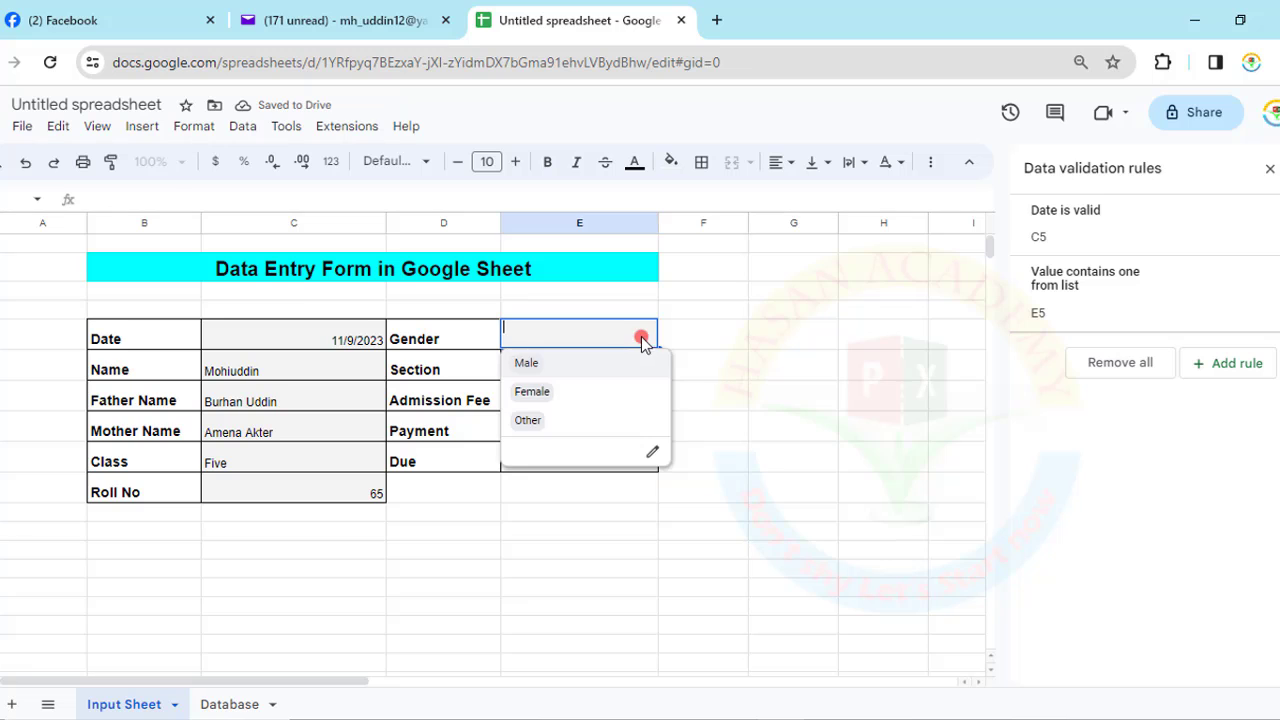
click(700, 346)
click(579, 332)
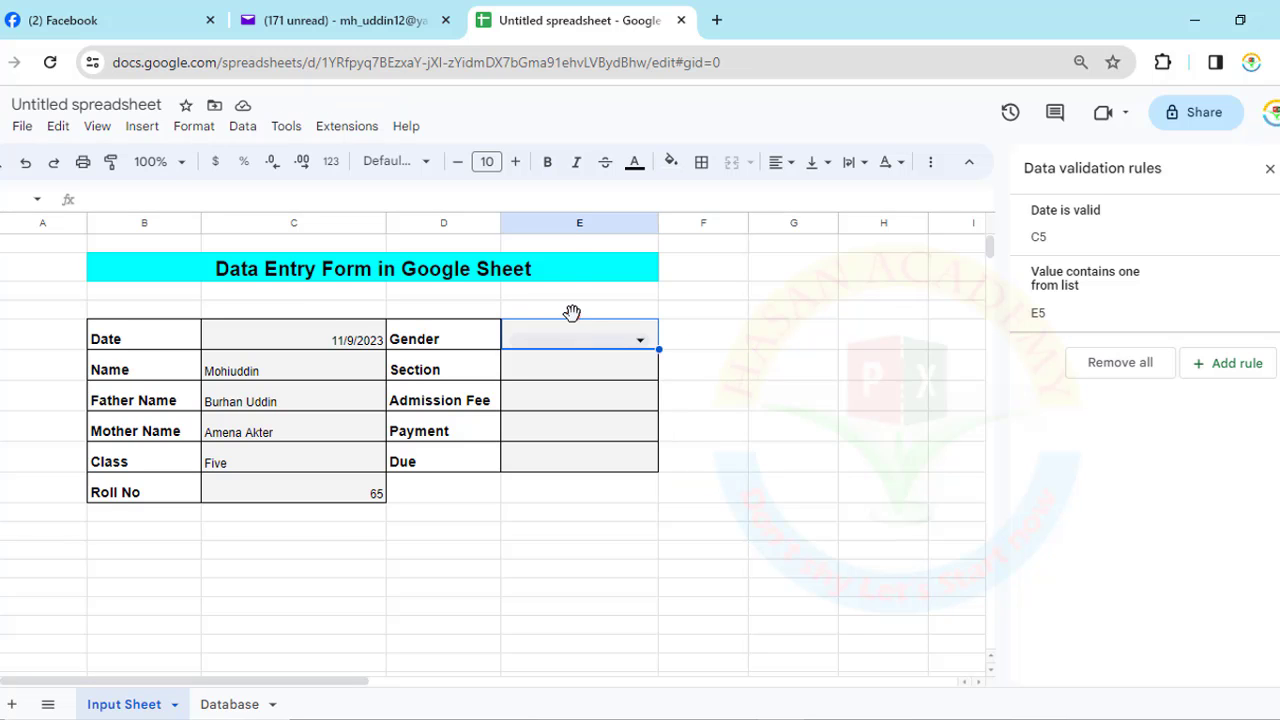
click(783, 163)
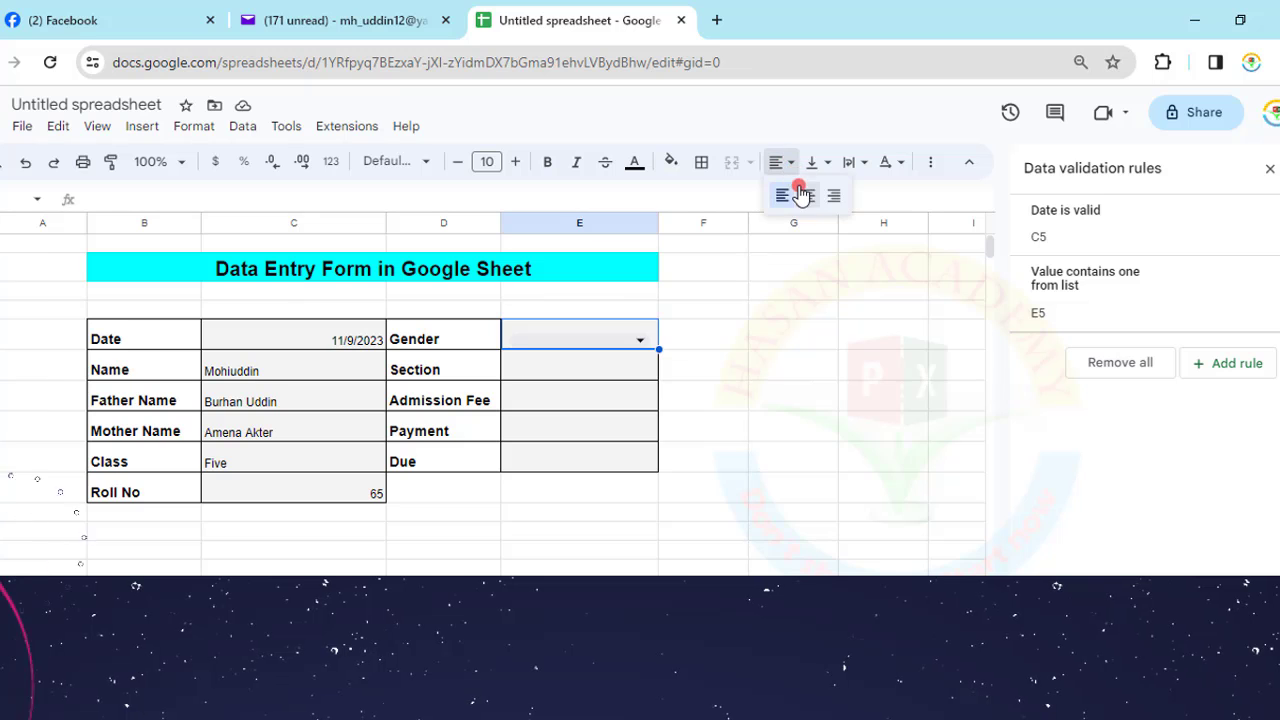
click(806, 194)
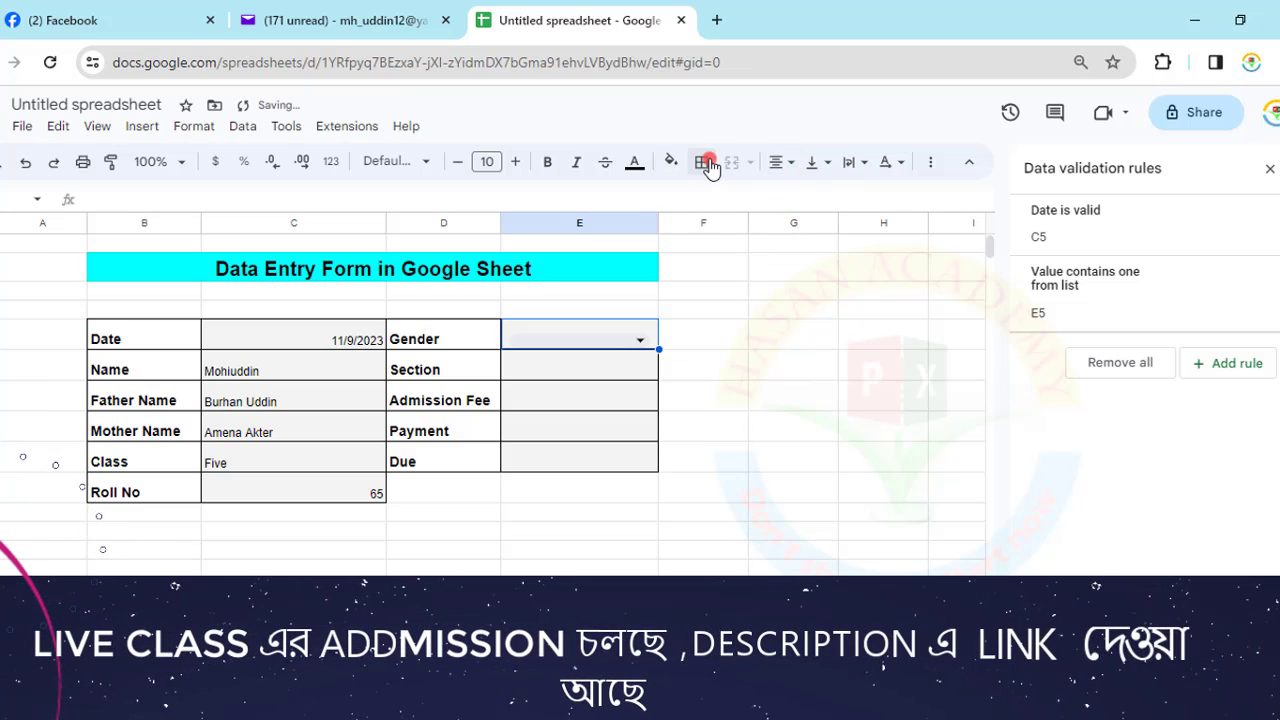
click(637, 342)
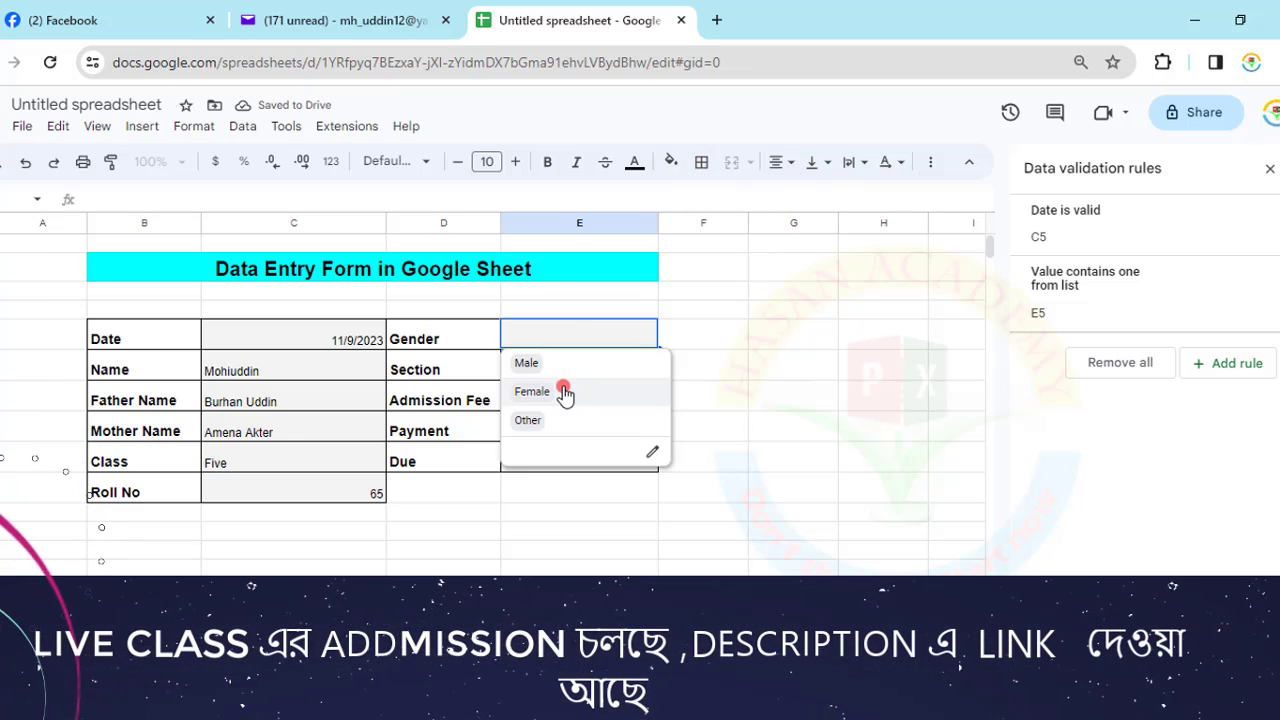
click(543, 366)
- Enter Section B, Admission Fee 5000 and Payment 3000 in E6:E8
click(574, 370)
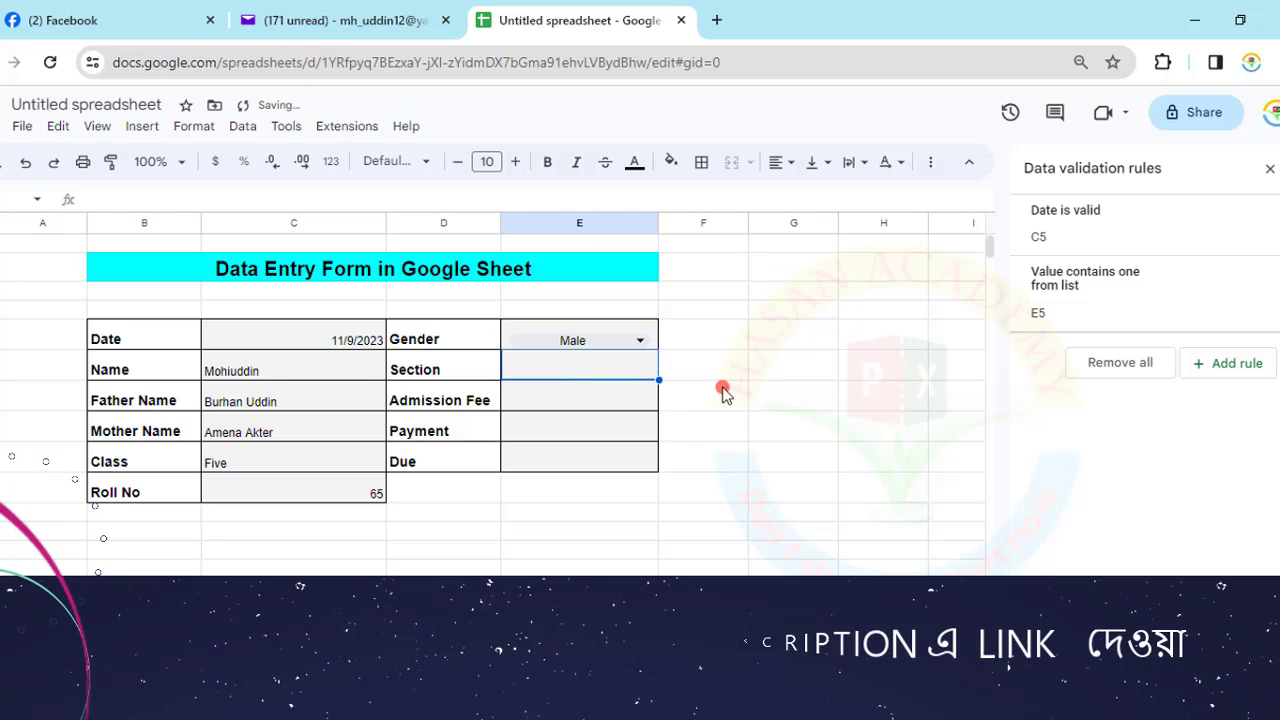
text(B)
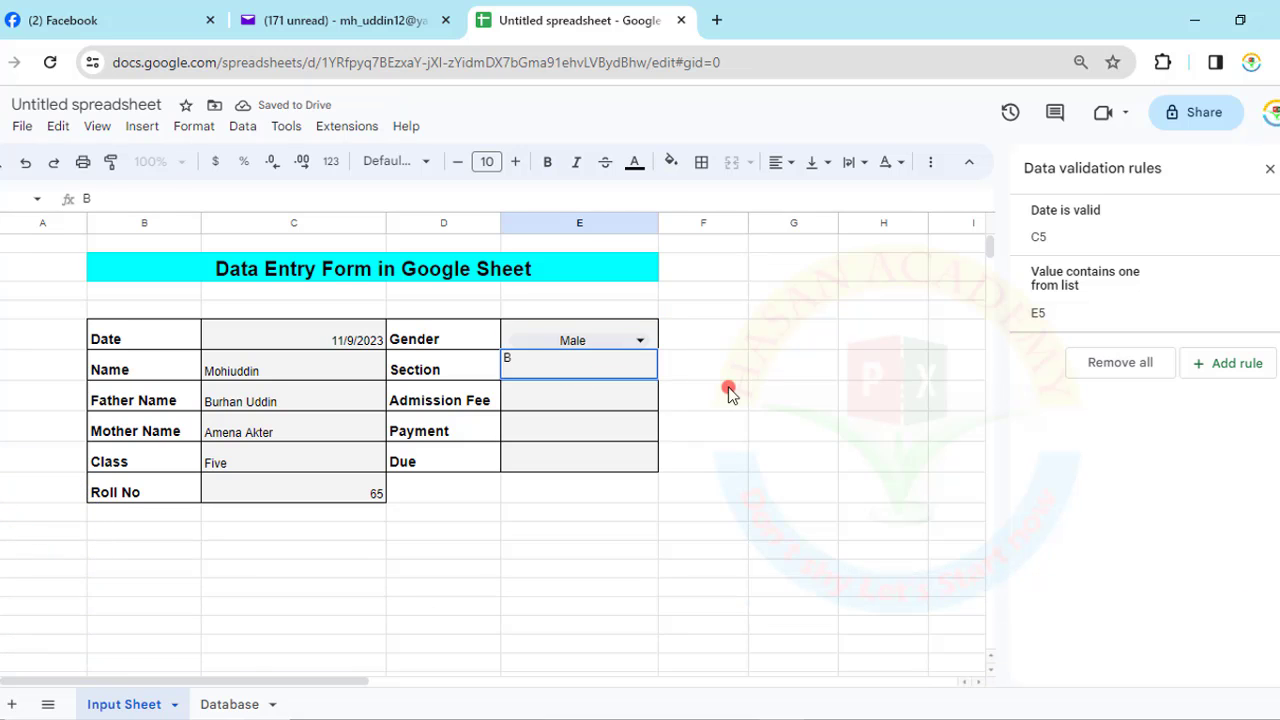
key(Return)
text(5000)
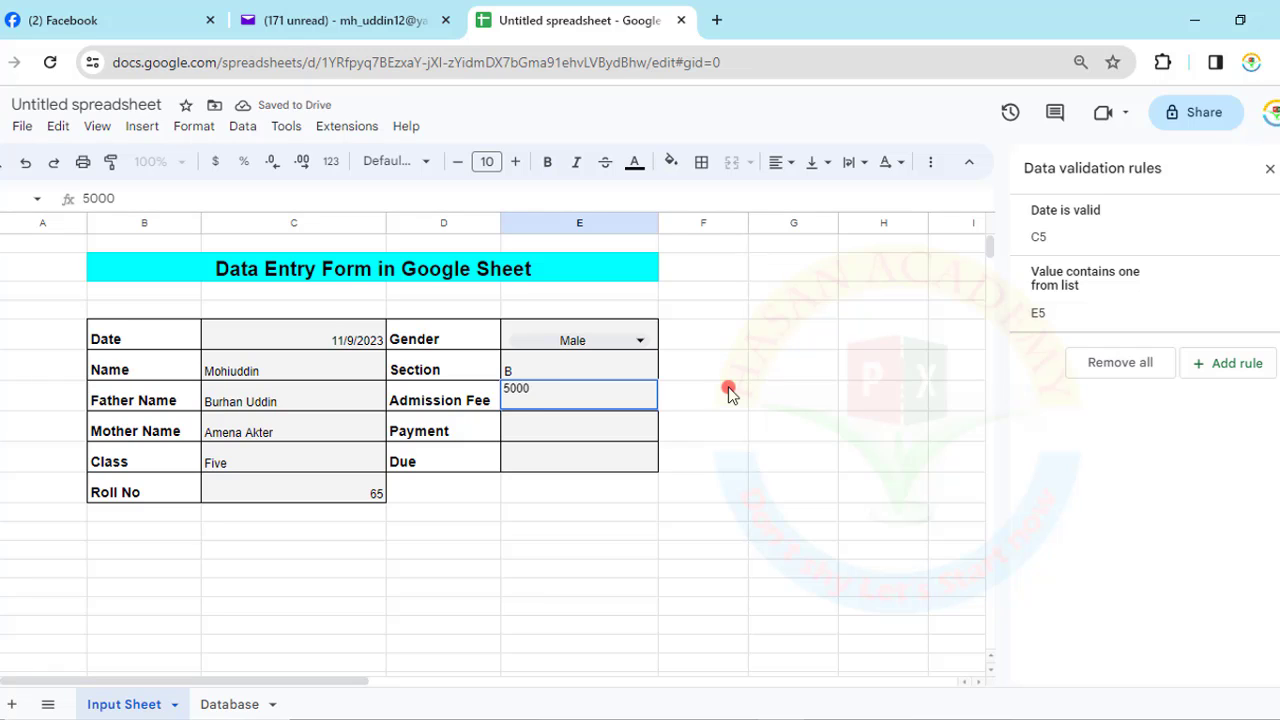
key(Return)
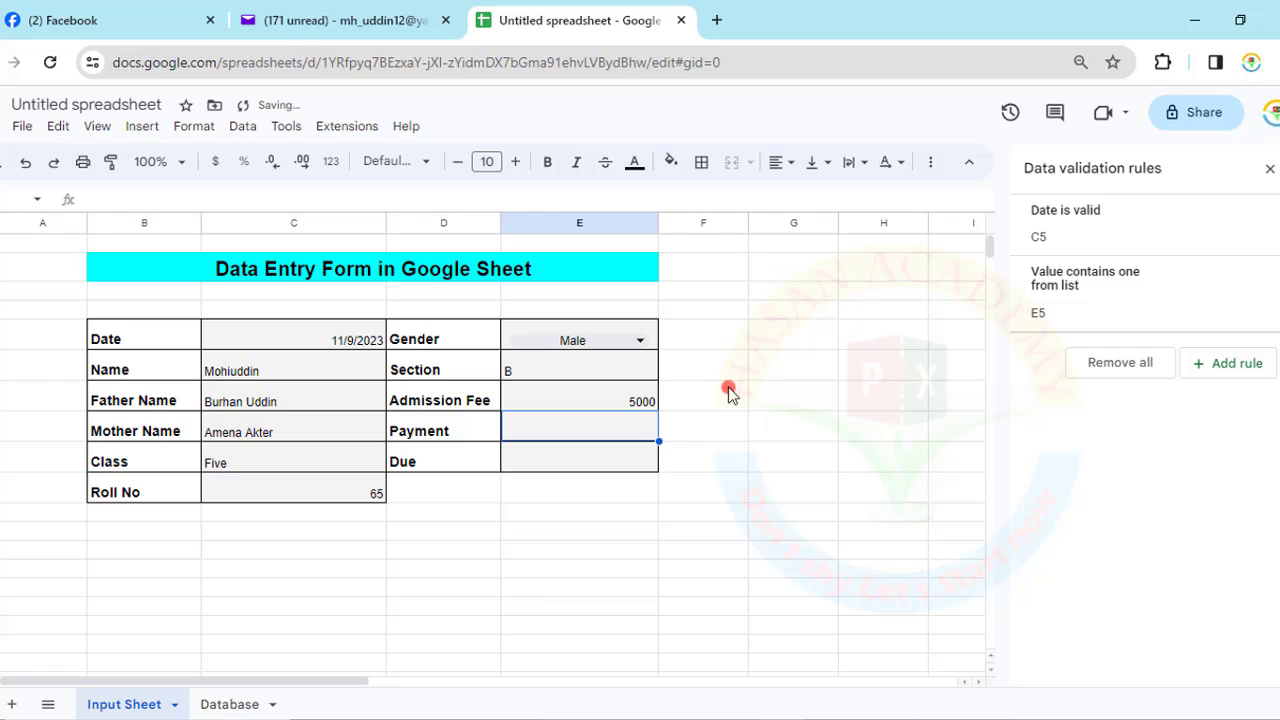
text(3000)
key(Return)
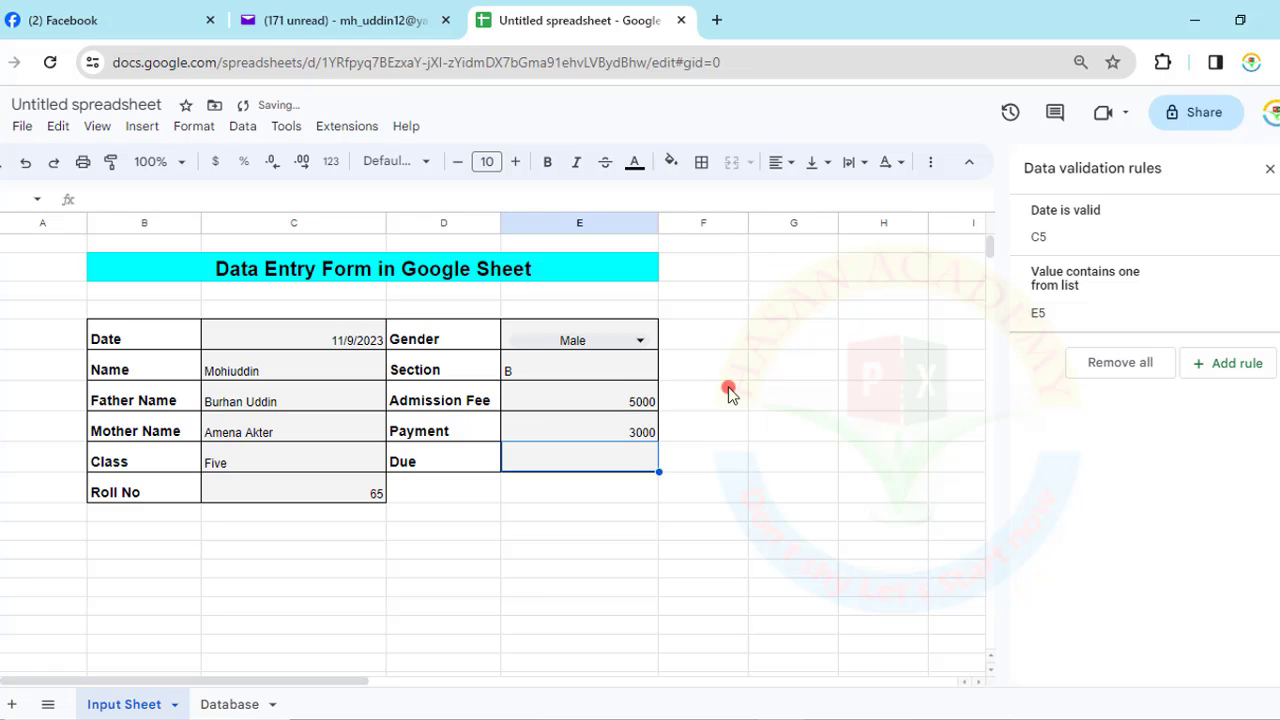
- Enter the Due formula =E7-E8 in E9, giving 2000
text(=)
key(Up)
key(Up)
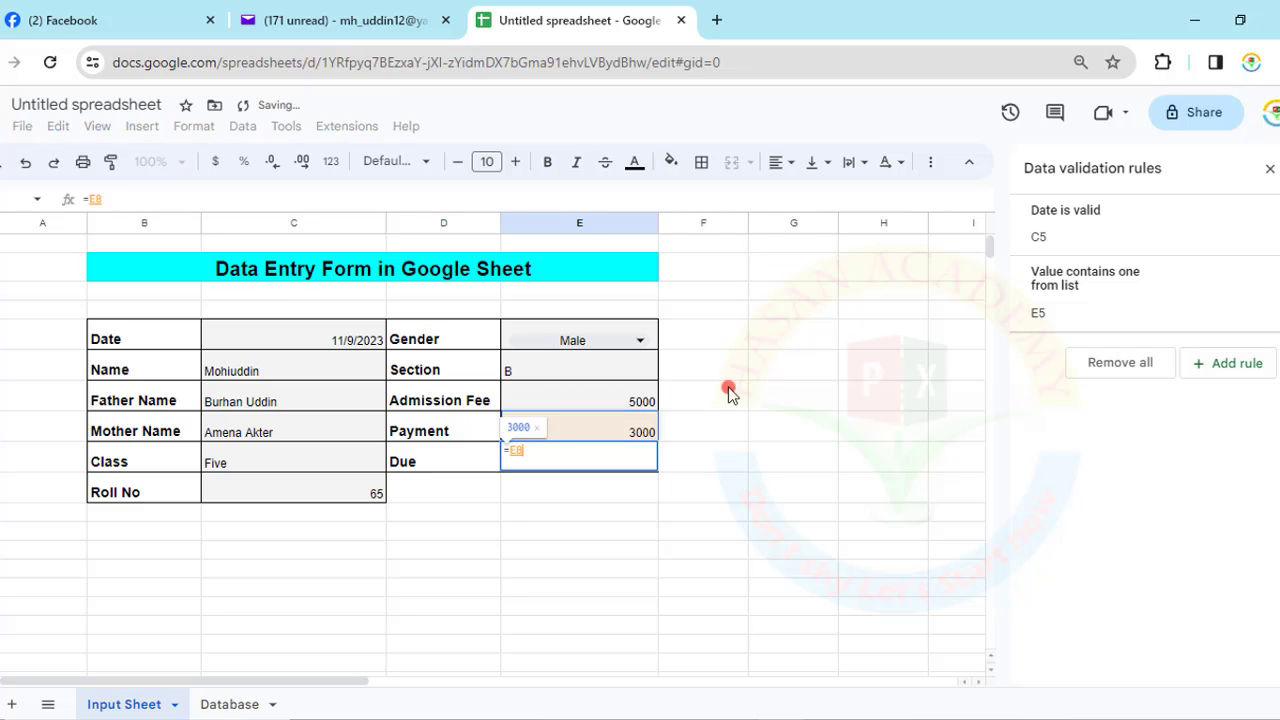
text(-)
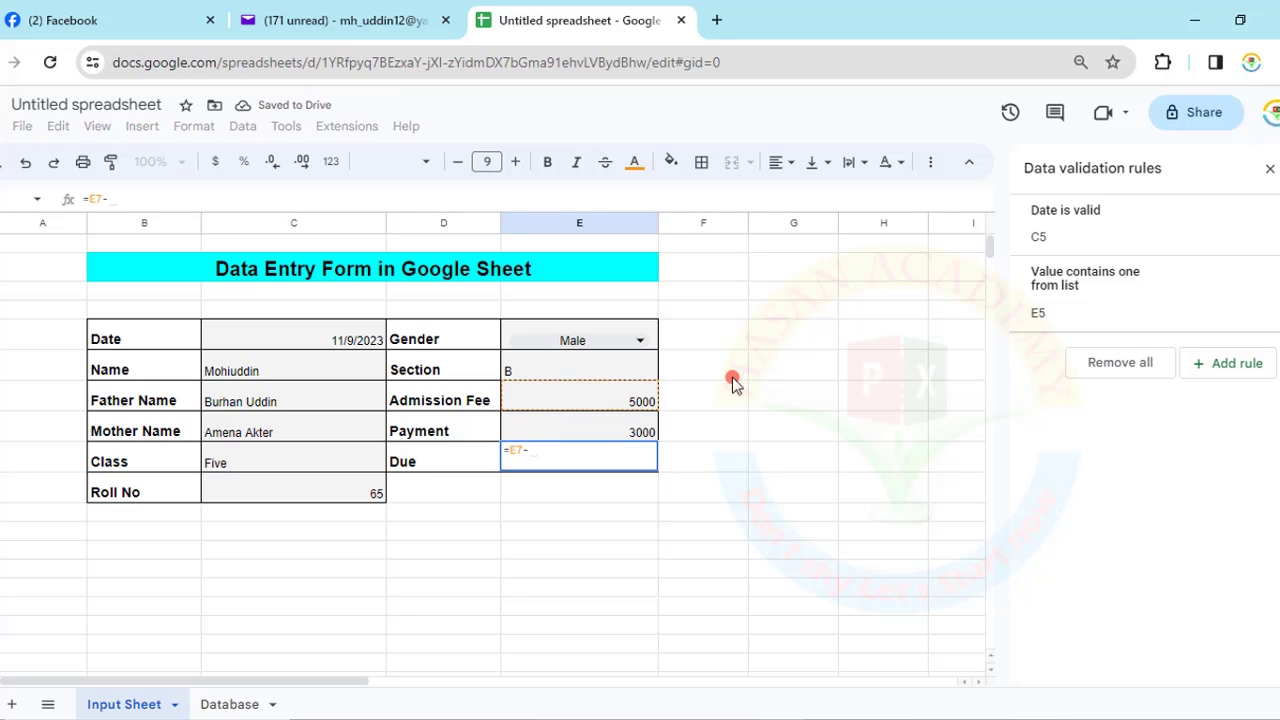
key(Up)
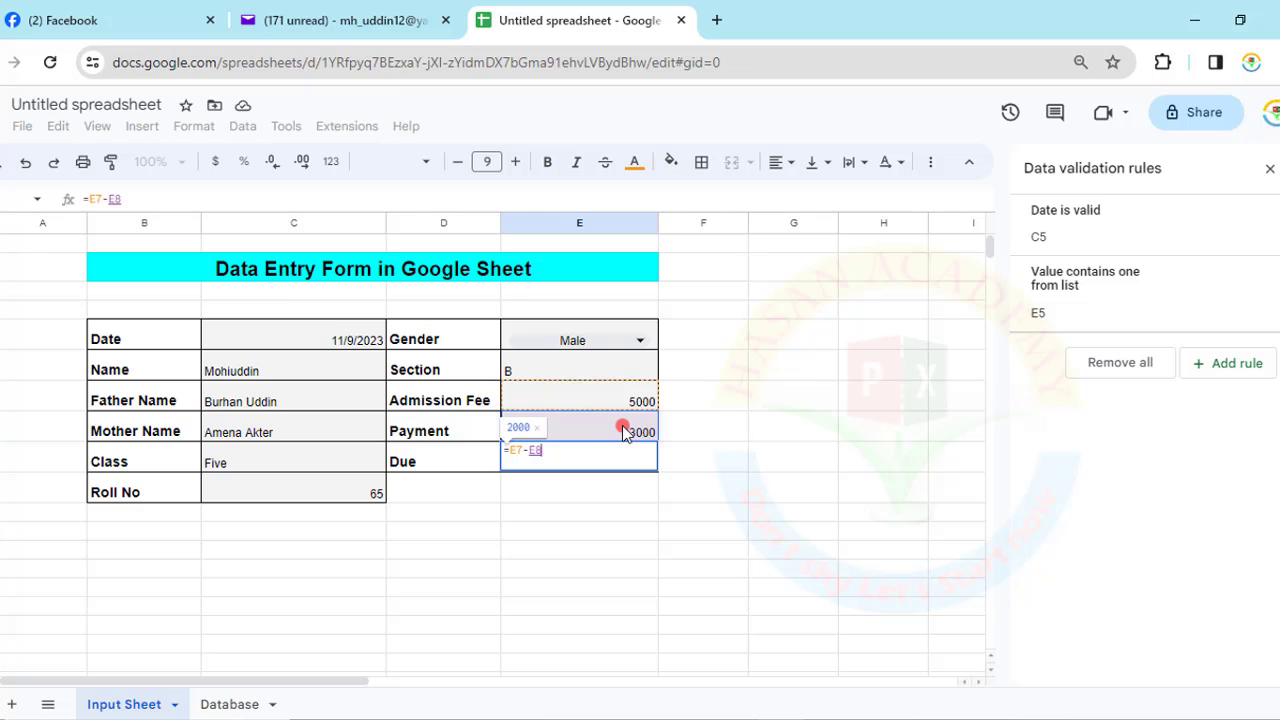
key(Return)
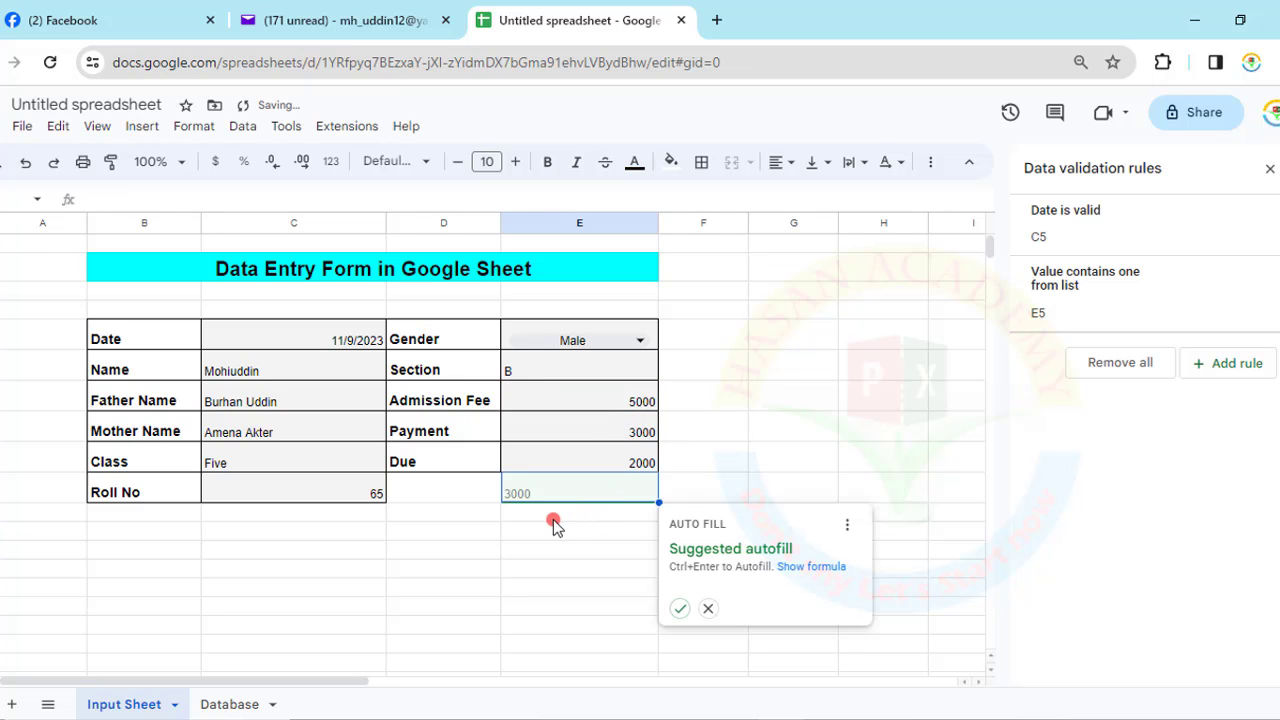
- Centre-align the form entries in C5:C10
key(Escape)
click(598, 462)
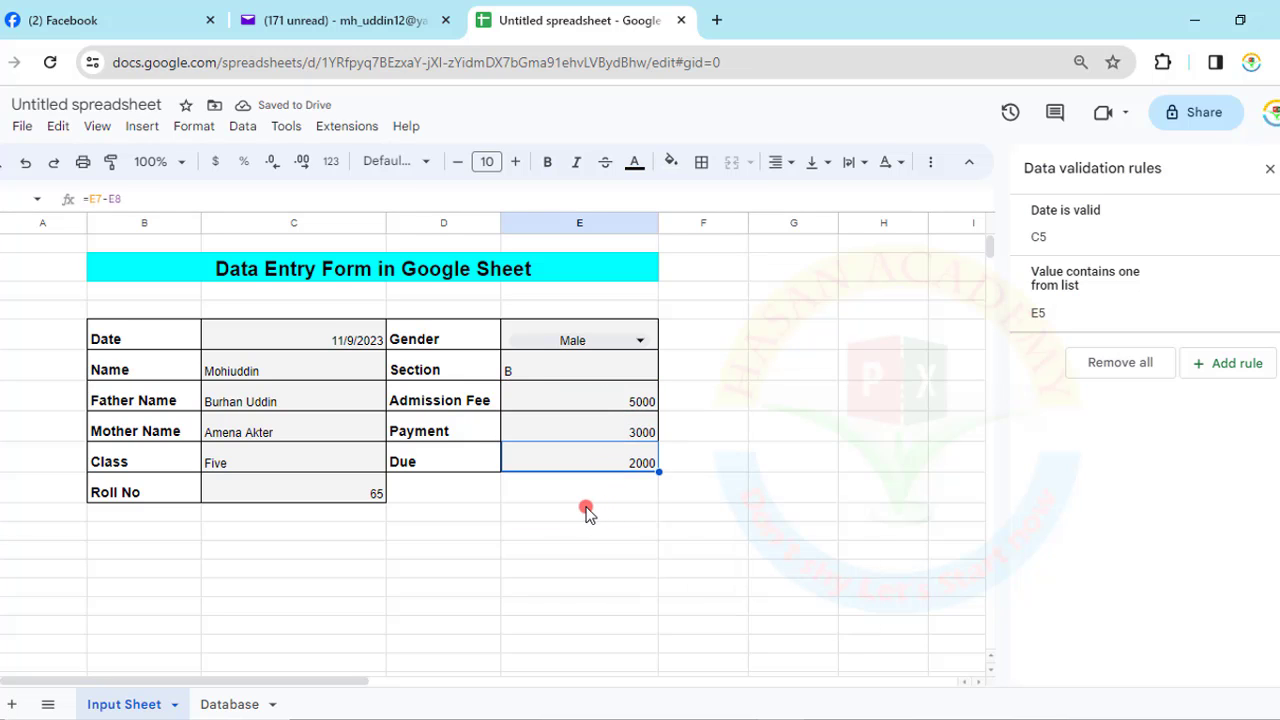
click(586, 512)
click(581, 410)
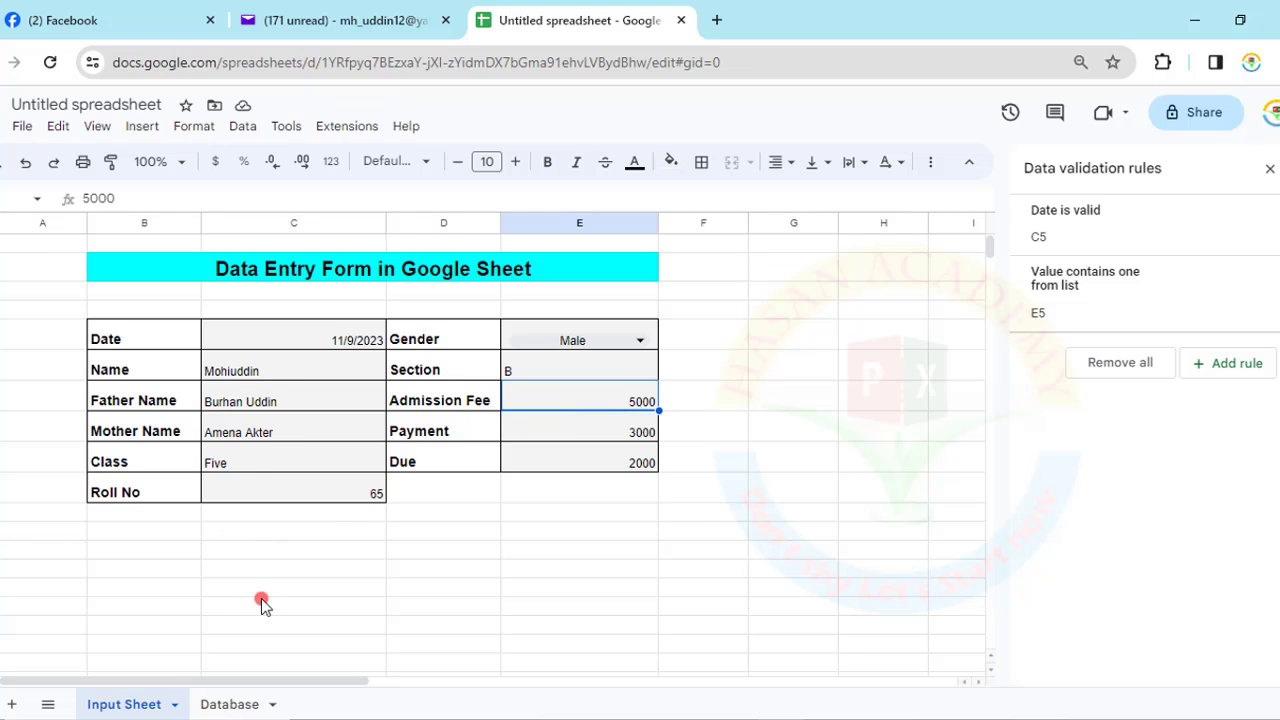
drag(287, 346, 287, 492)
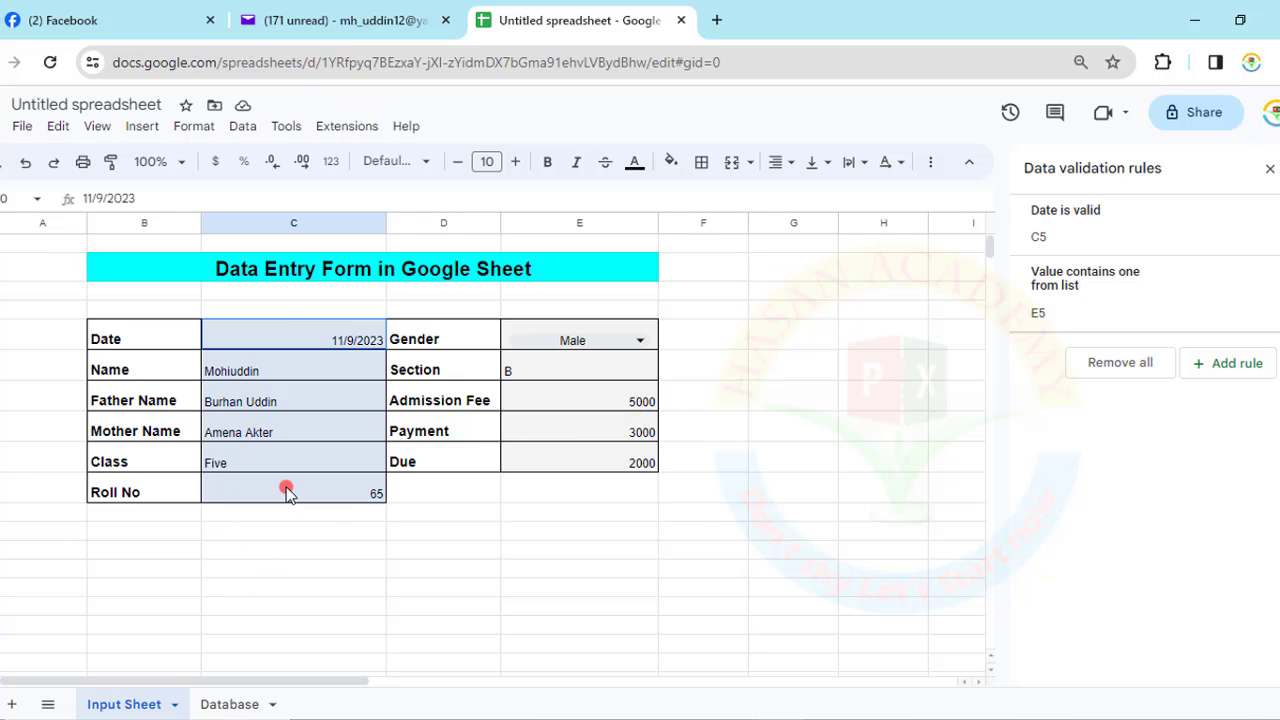
click(779, 162)
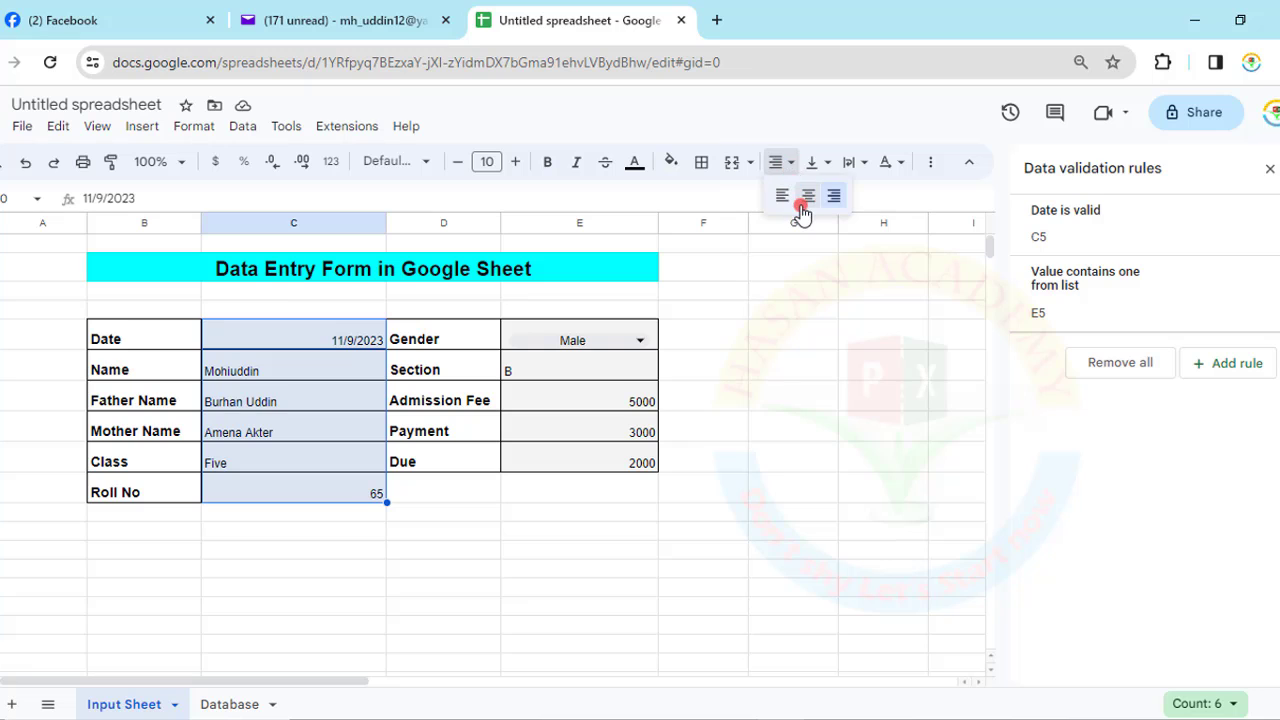
click(806, 209)
- Check the Database sheet, close the Data validation panel and return to the Input Sheet
click(566, 338)
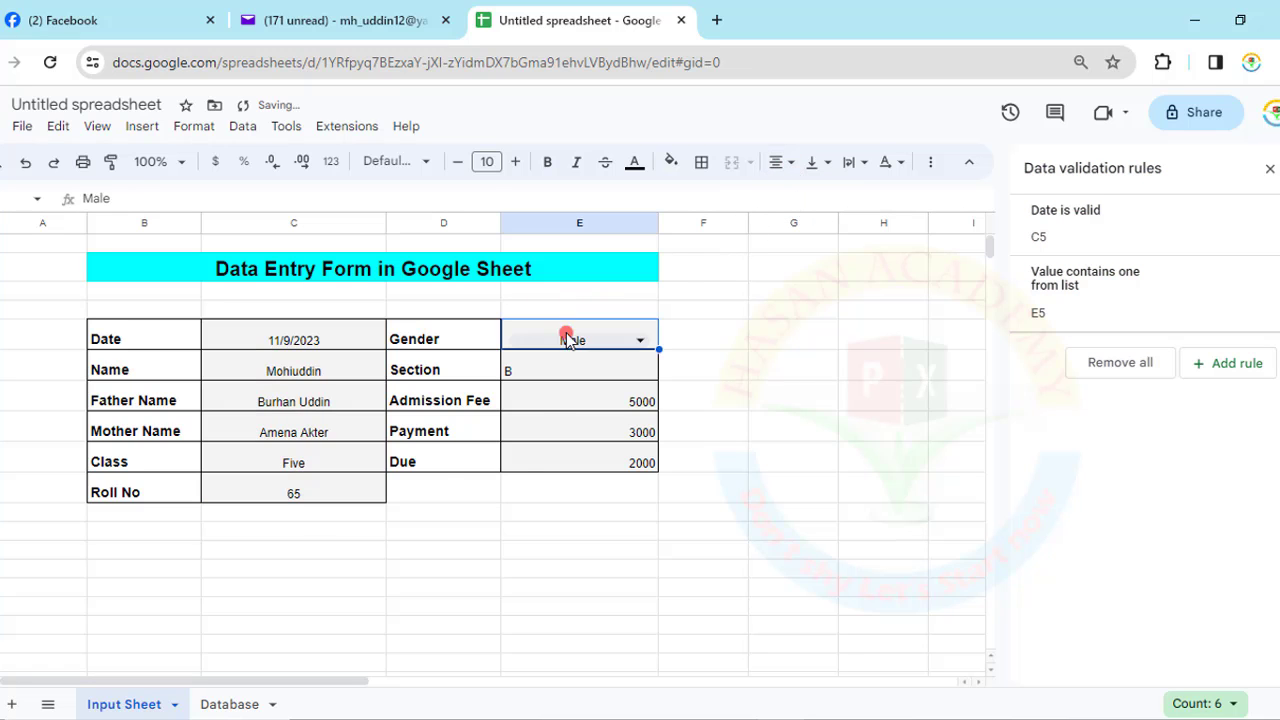
click(240, 704)
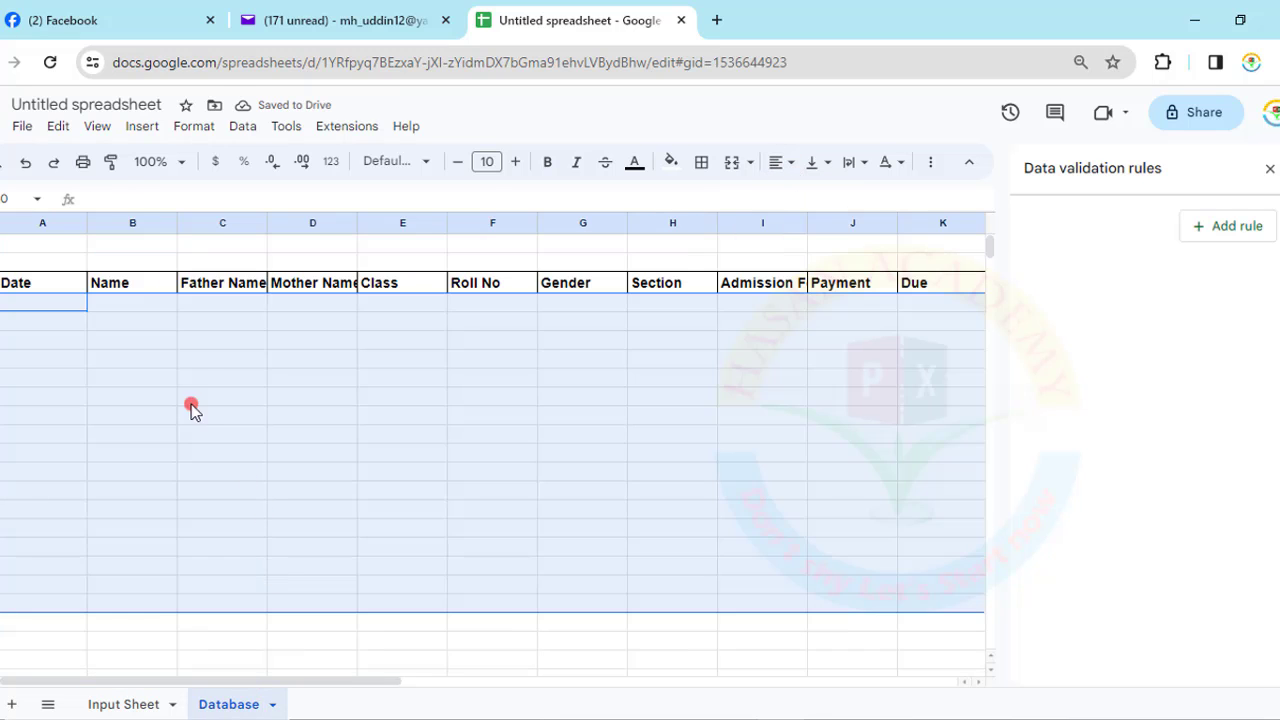
click(164, 421)
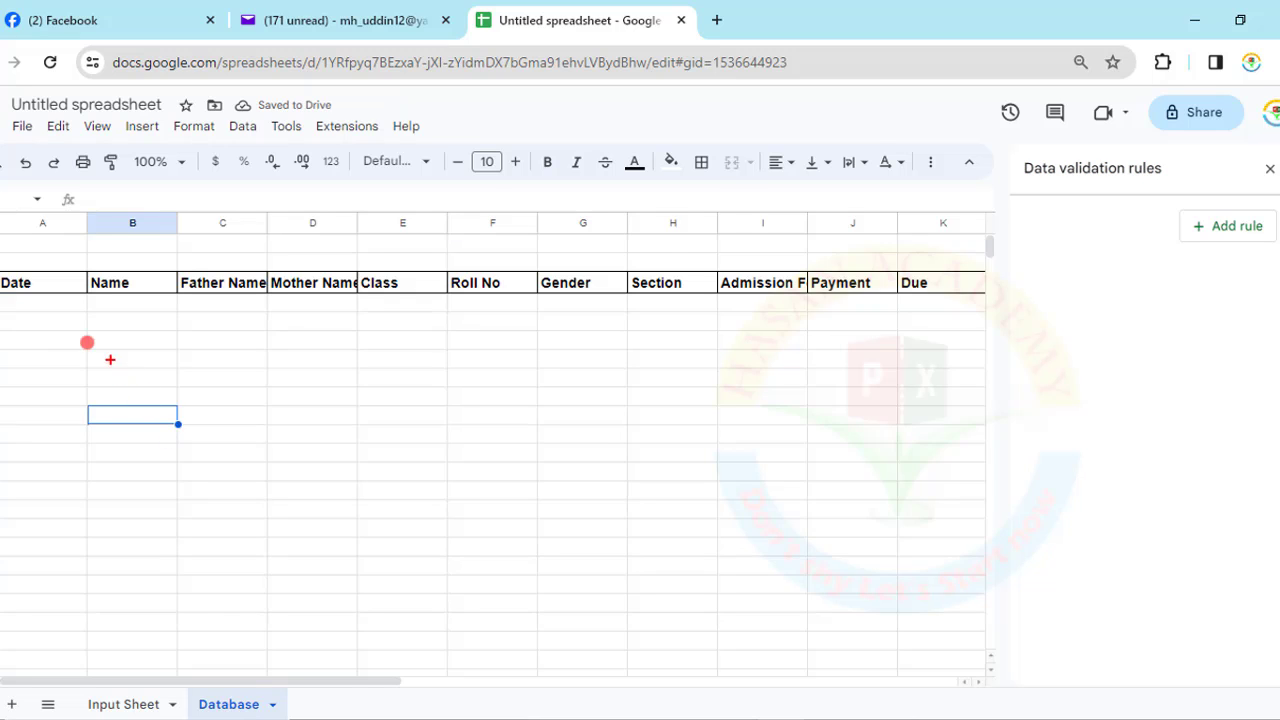
mouse_move(3, 266)
mouse_down()
mouse_move(880, 349)
mouse_move(975, 328)
mouse_up()
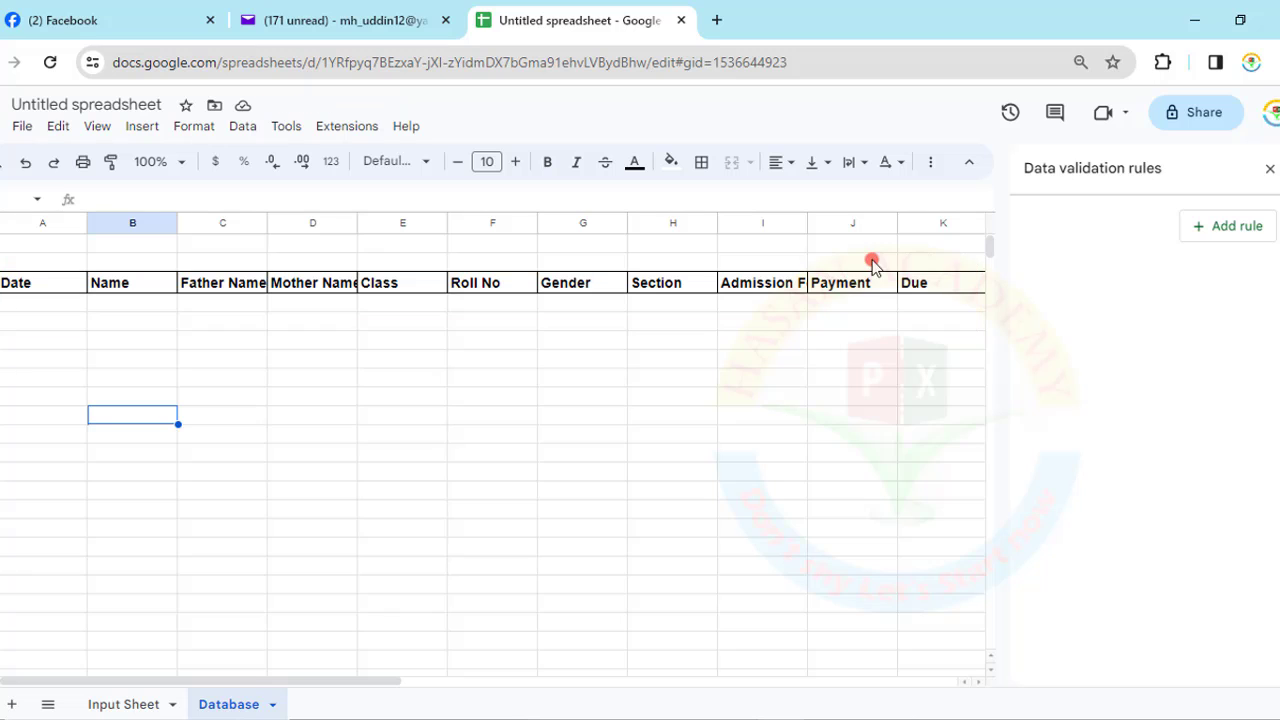
click(1270, 168)
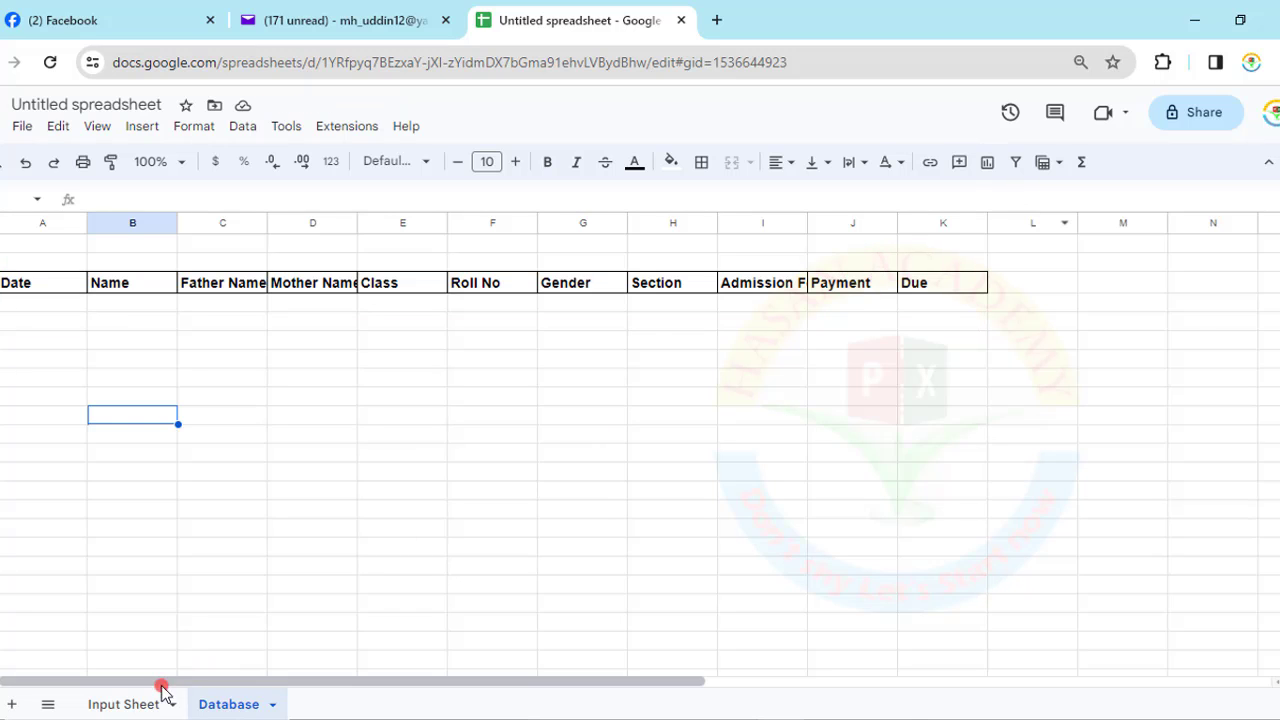
click(132, 702)
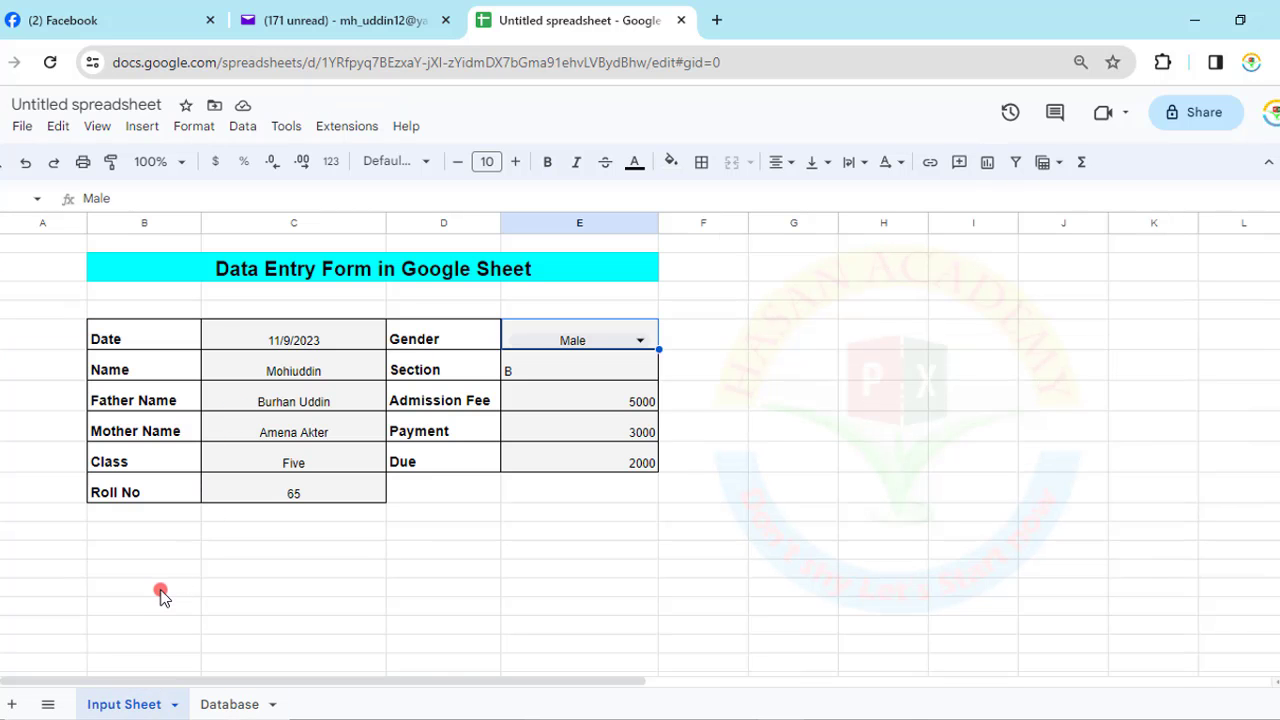
- Start a FILTER formula in B12 with C5:C10 as the range to filter
click(162, 592)
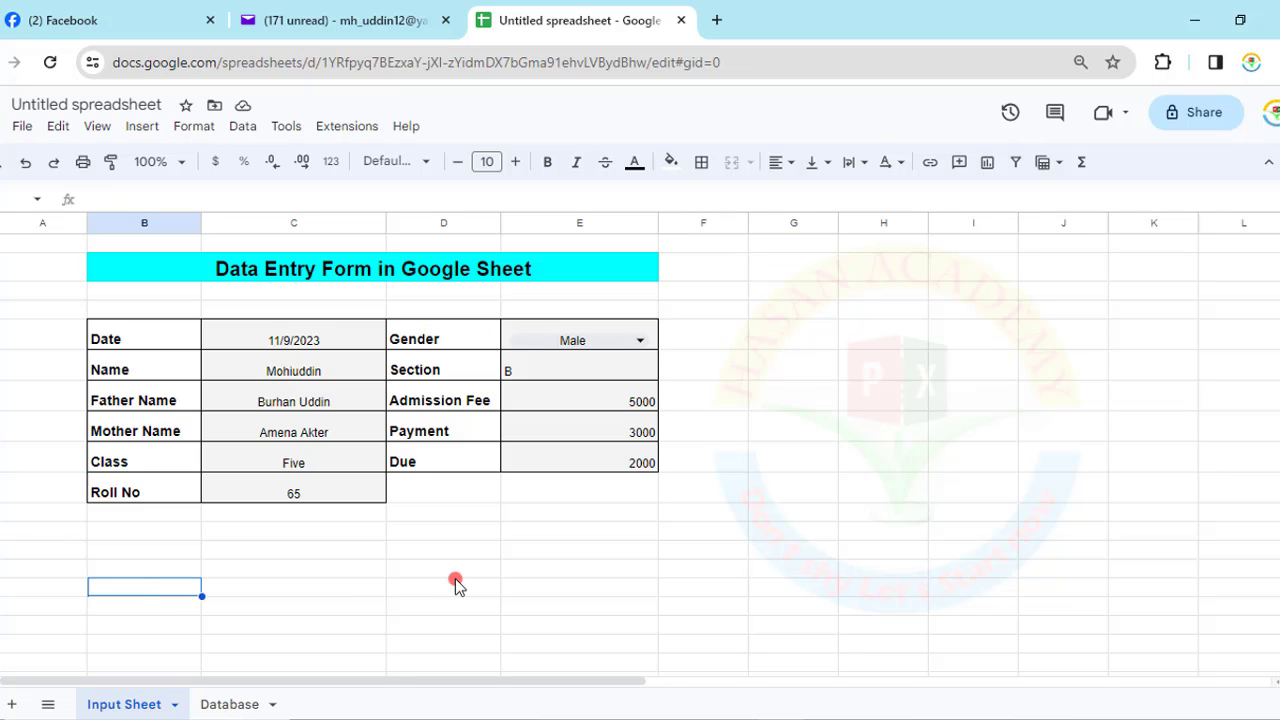
text(=fil)
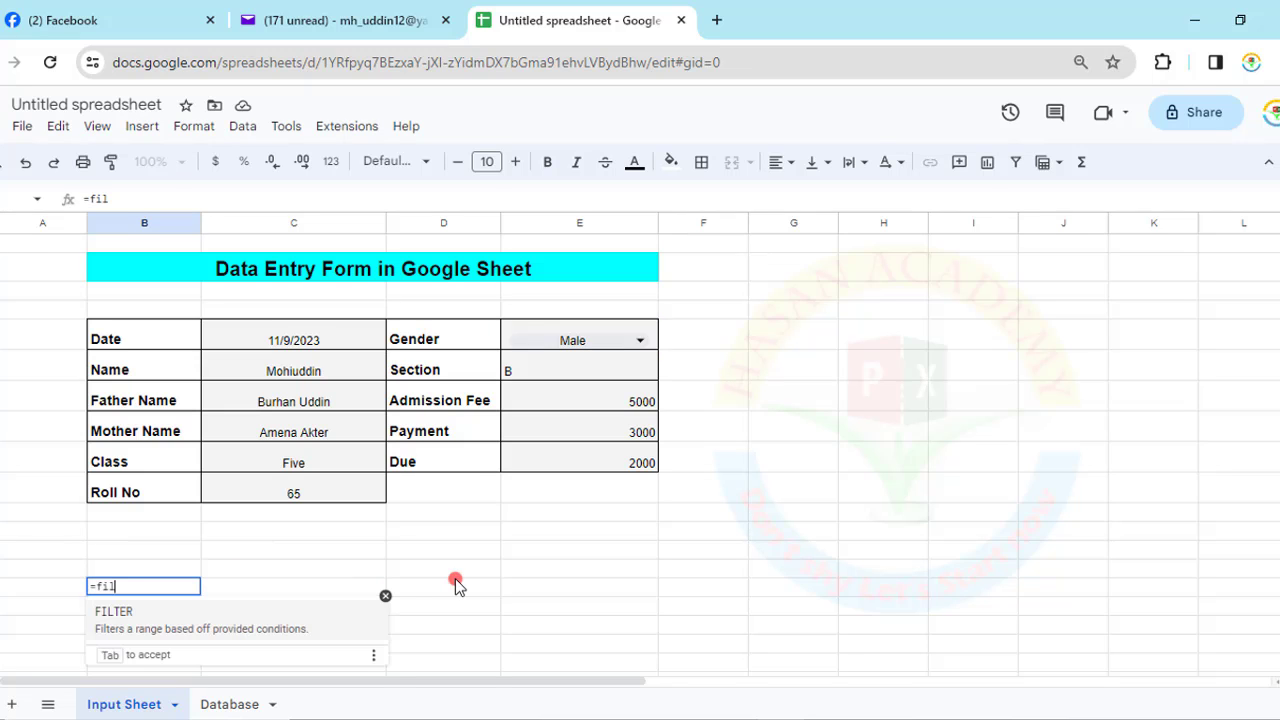
click(134, 618)
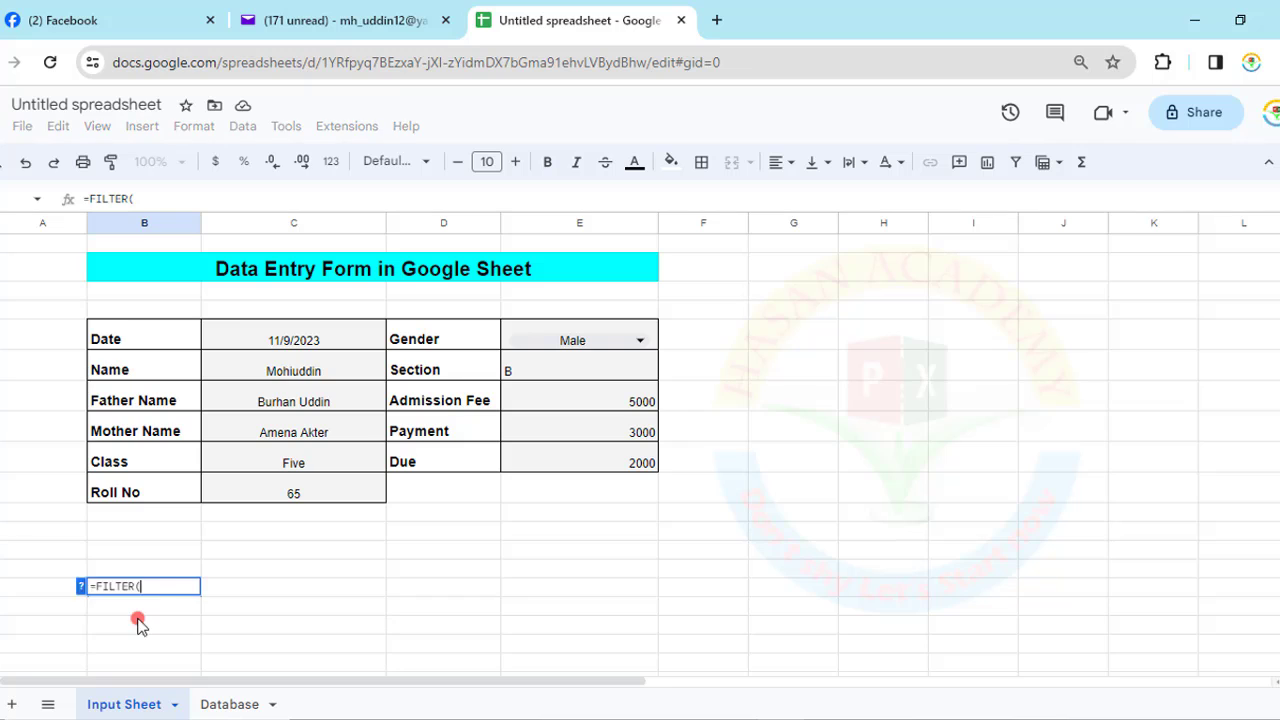
click(140, 623)
drag(298, 340, 297, 497)
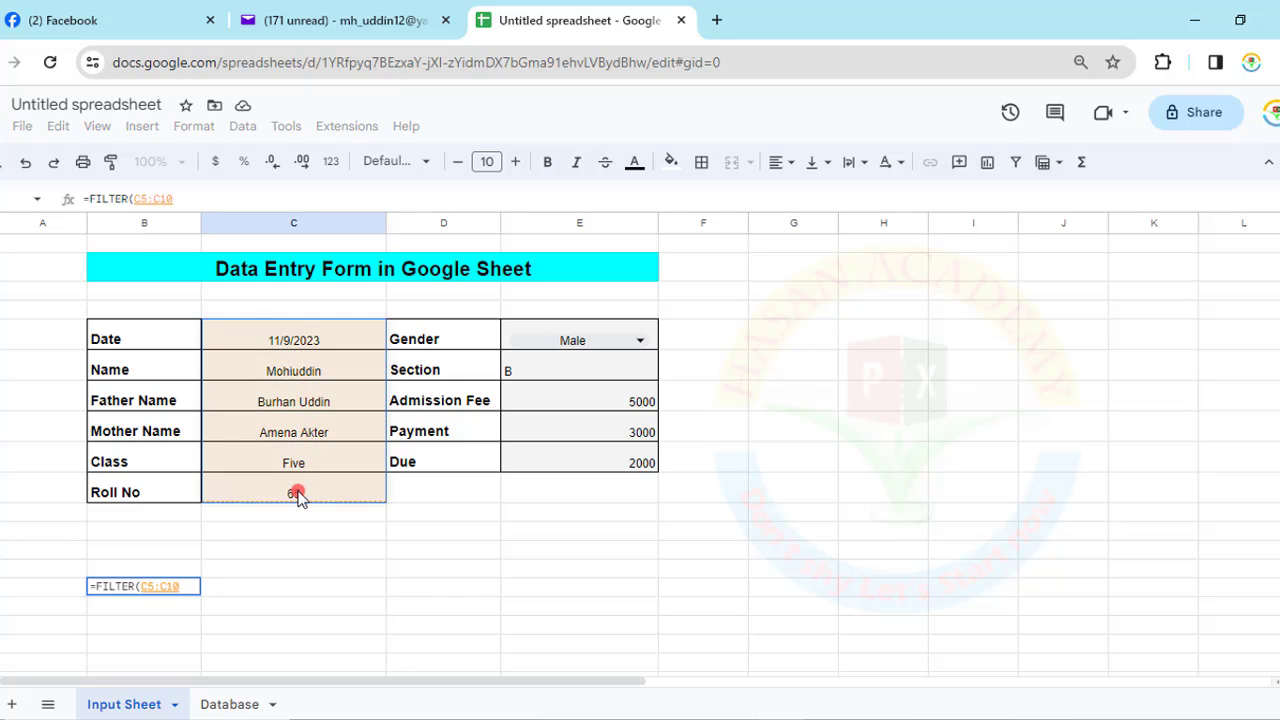
click(88, 586)
text(,)
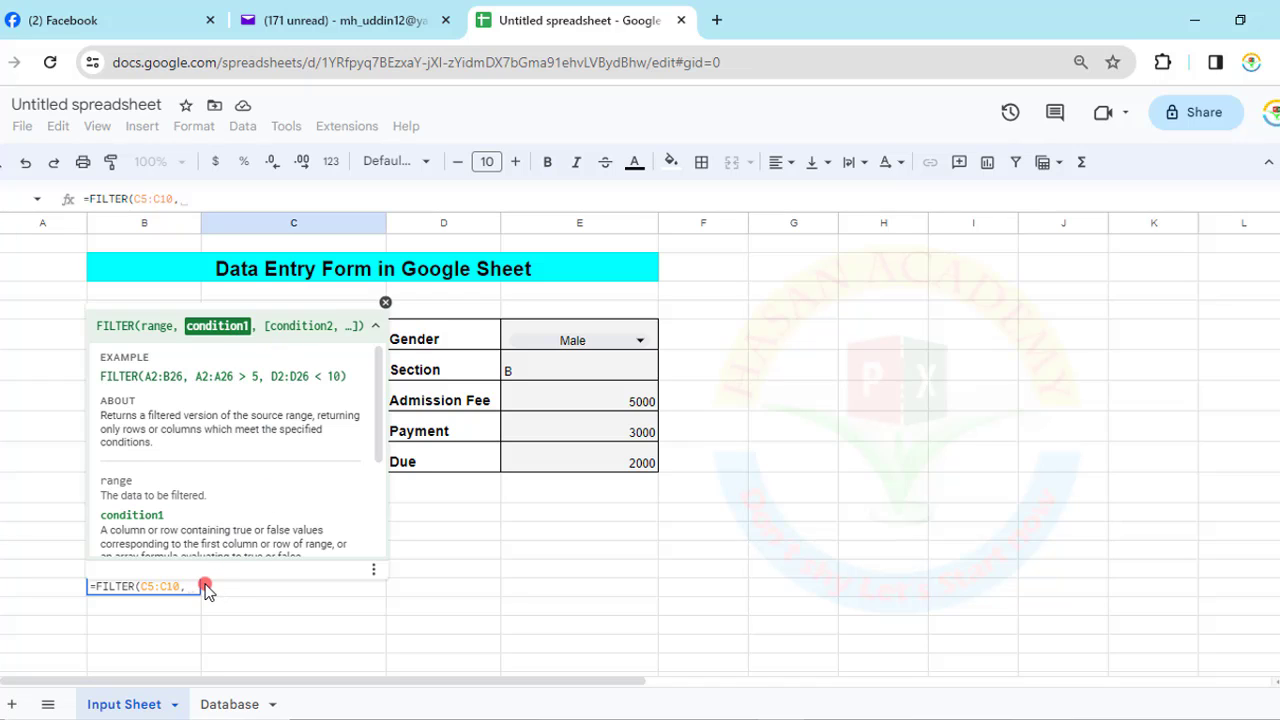
click(387, 302)
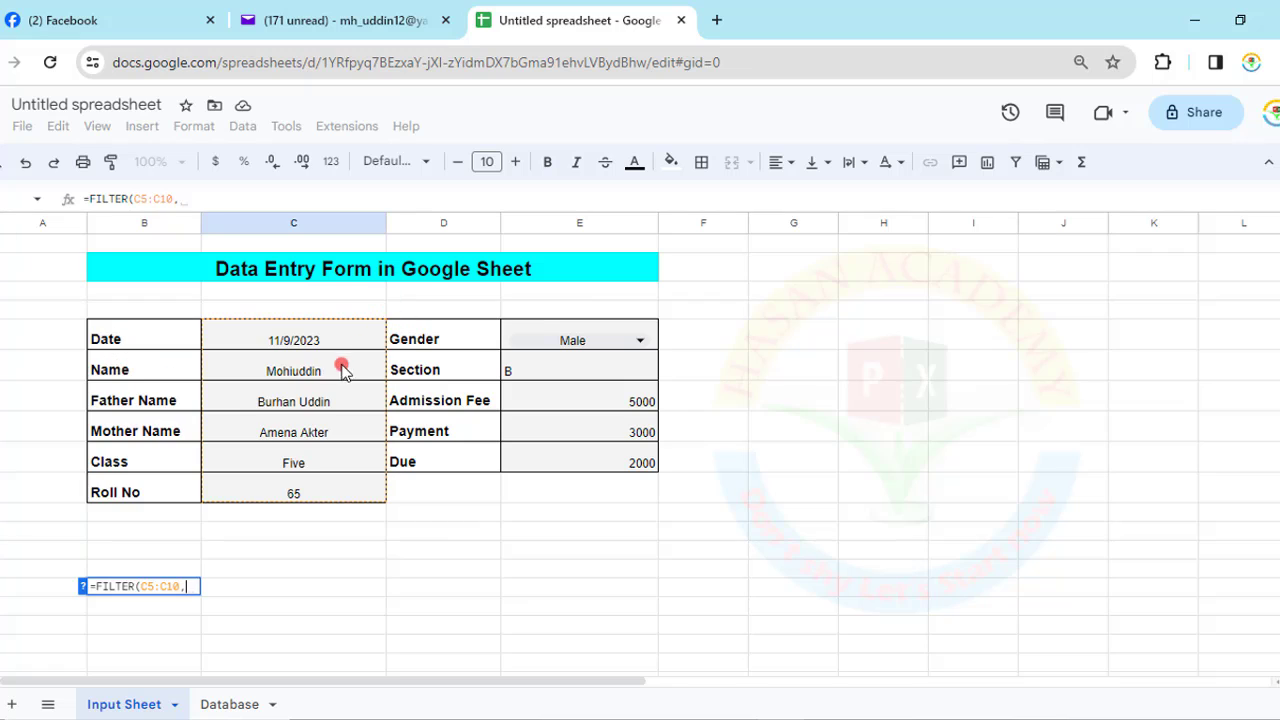
- Add the condition C5:C10<>" " and commit, then select the six results in B12:B17
click(293, 340)
drag(297, 363, 312, 478)
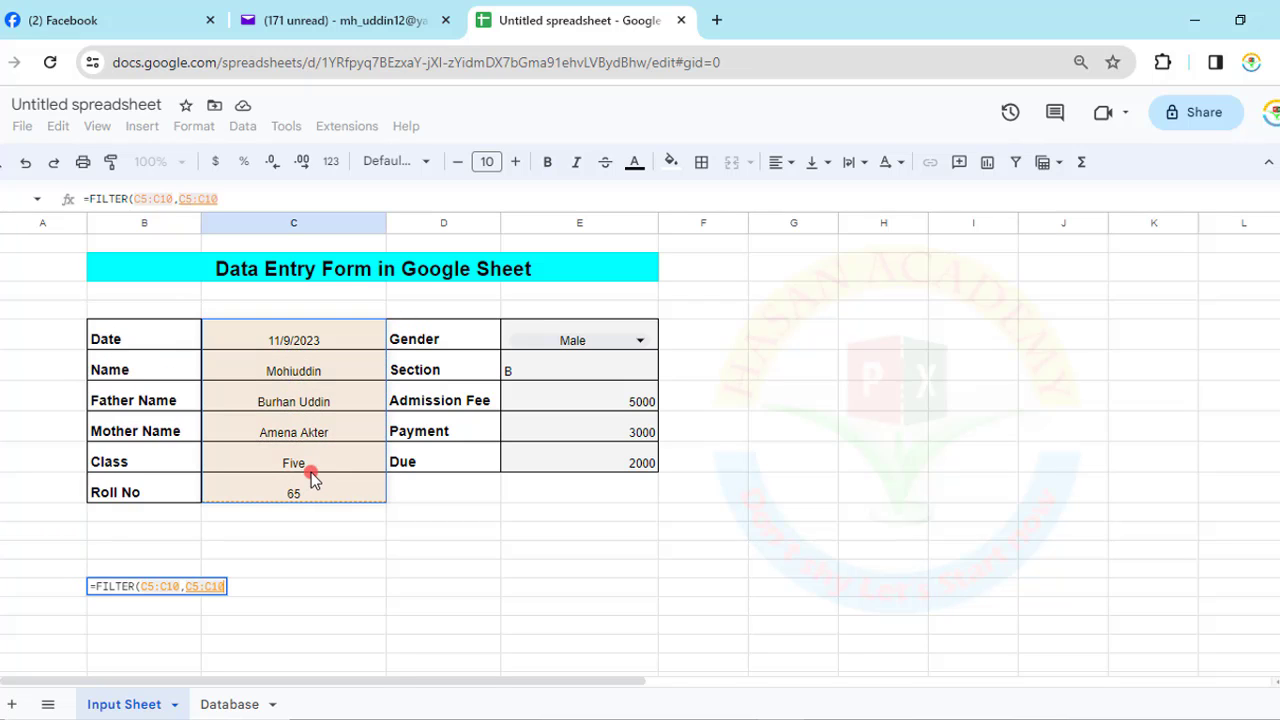
text(<.)
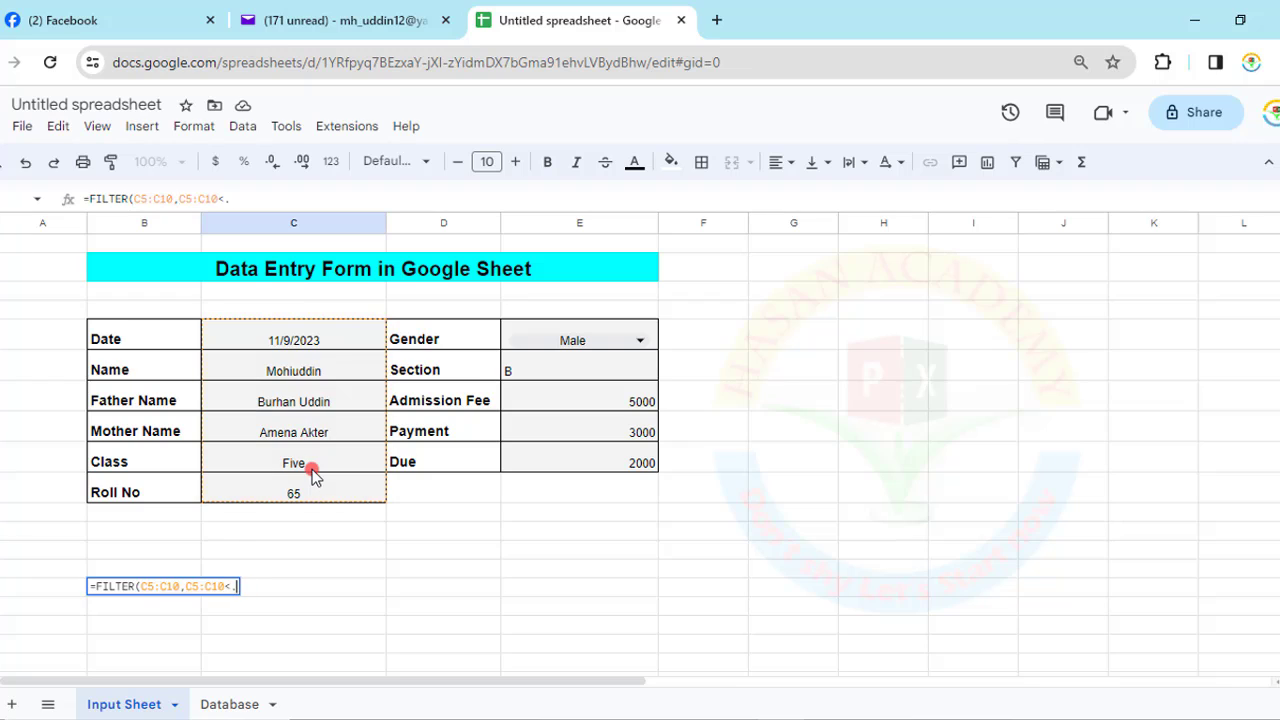
key(BackSpace)
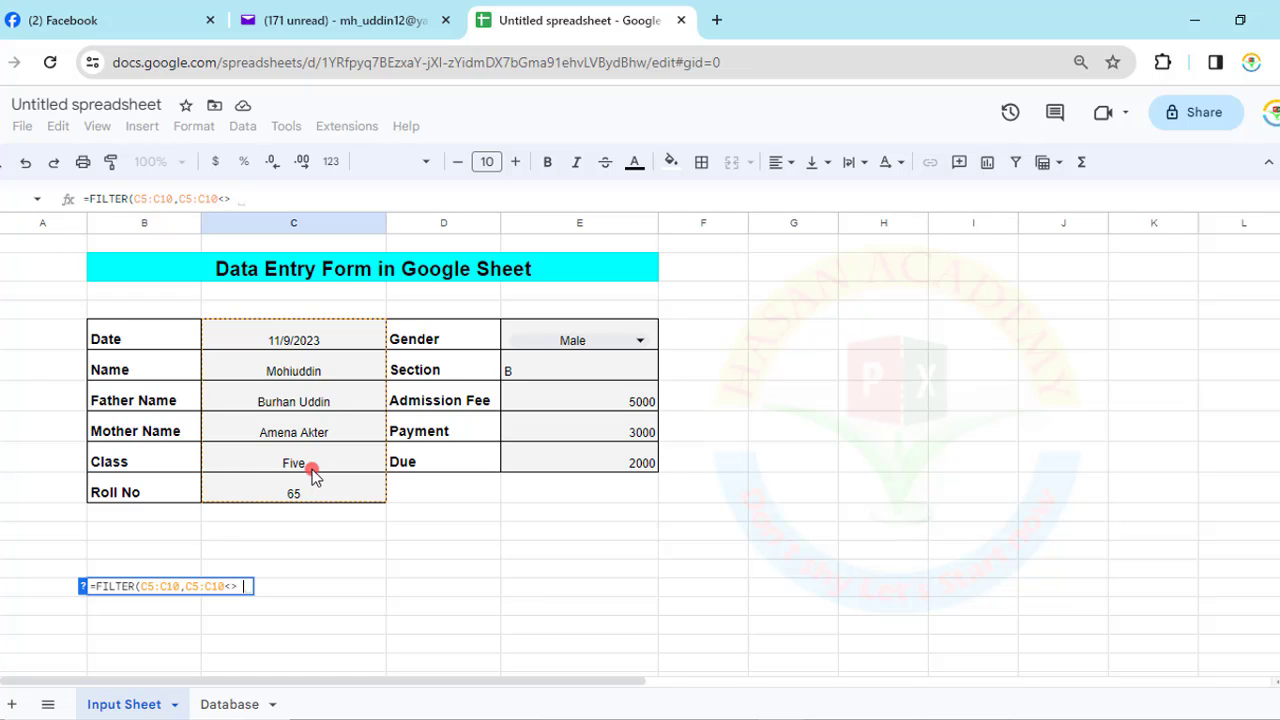
text(")
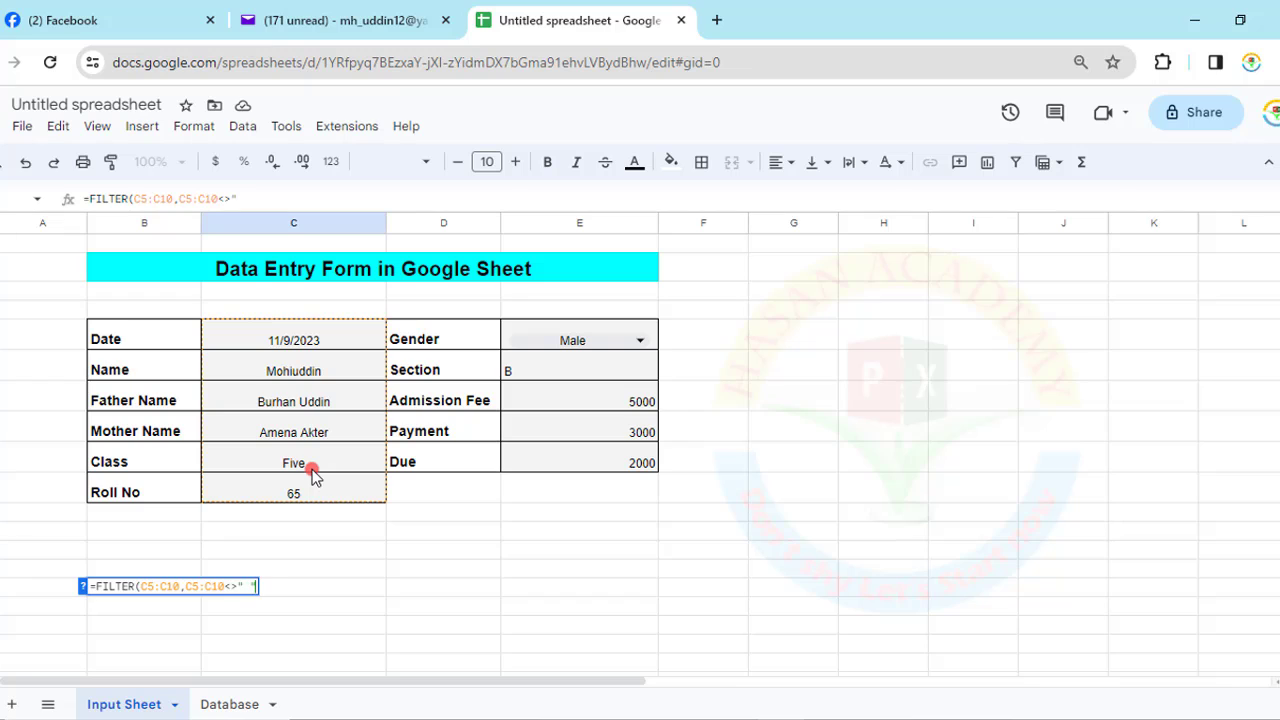
text())
key(Return)
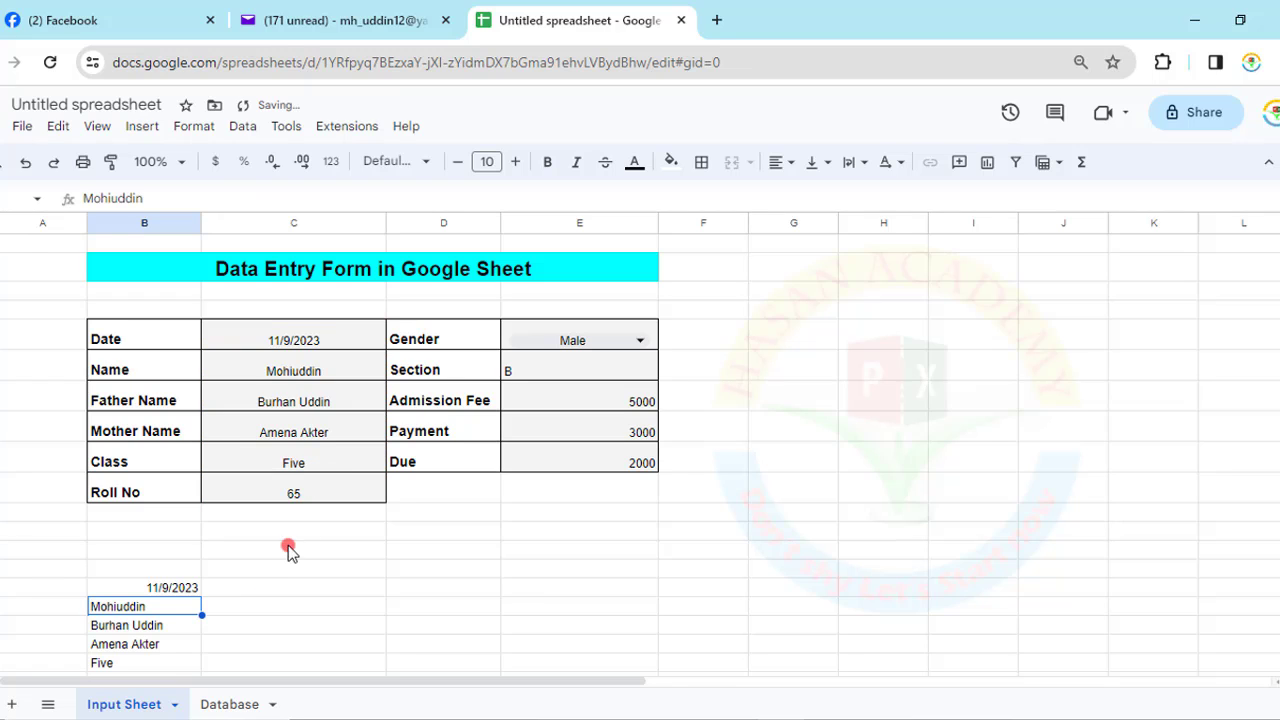
scroll(257, 631, down, 1)
drag(165, 475, 177, 566)
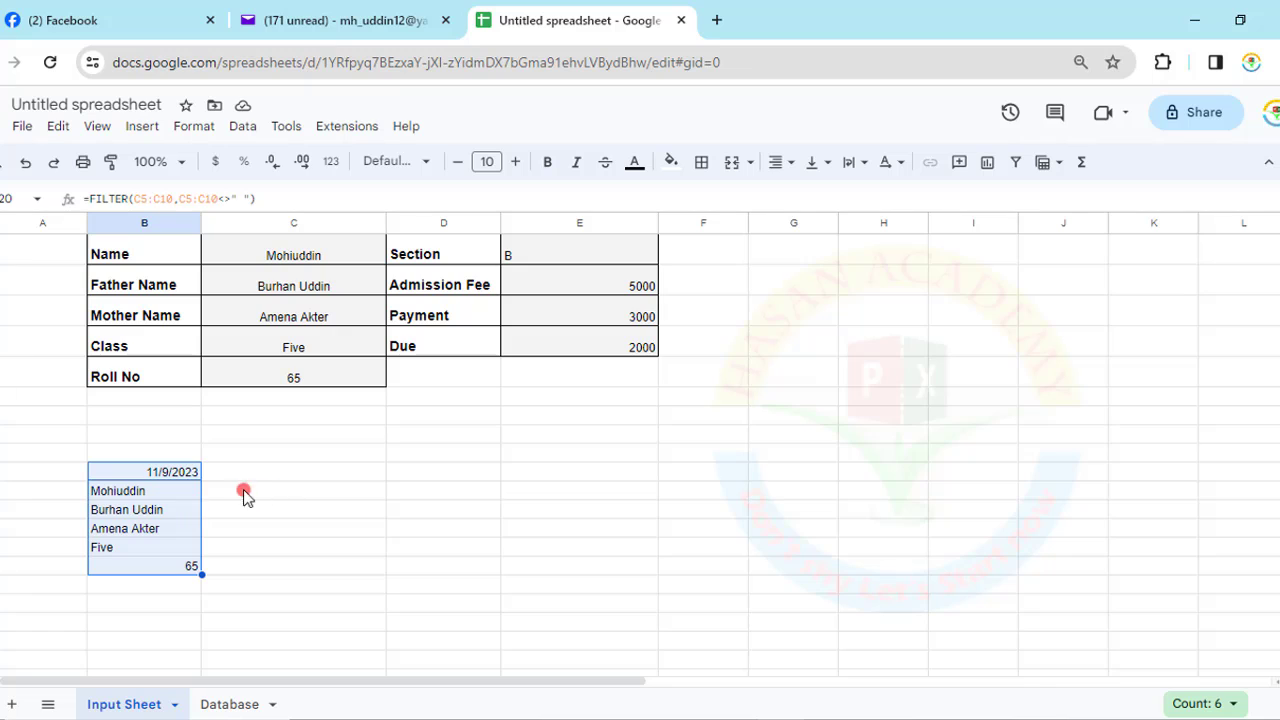
- Wrap the B12 FILTER formula in TRANSPOSE so the six values run across row 12
click(172, 470)
click(88, 198)
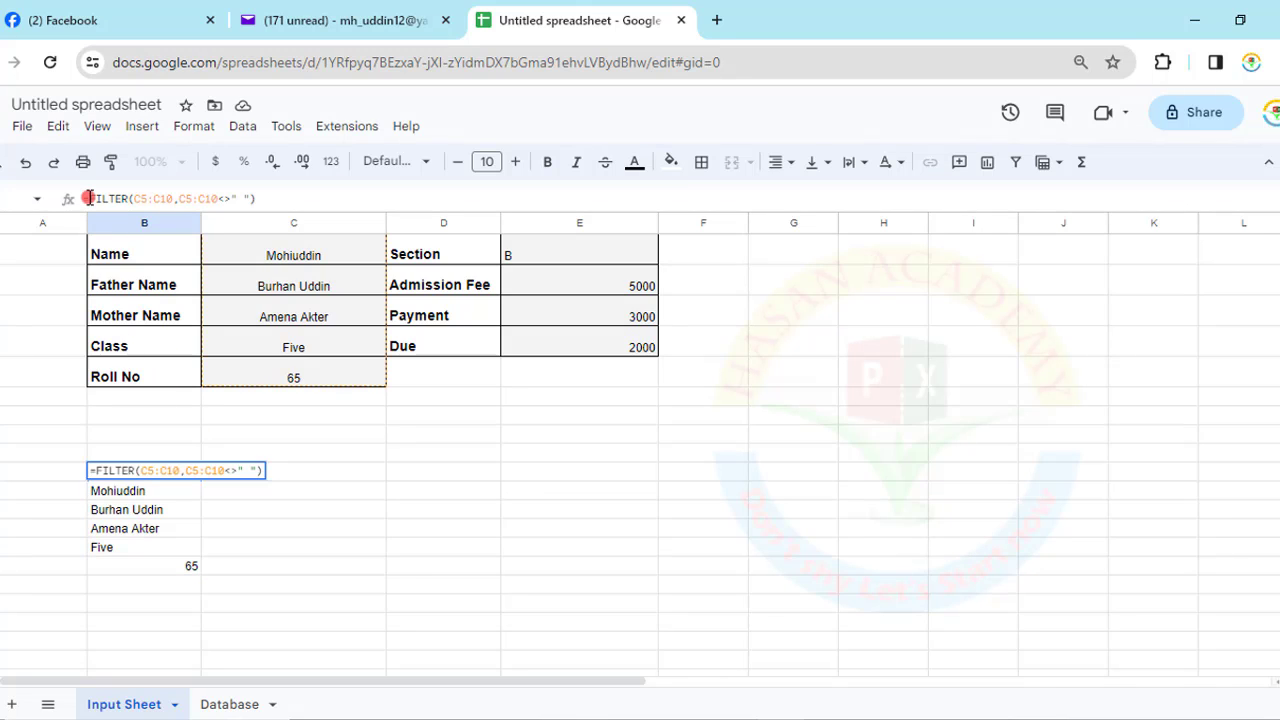
text(y)
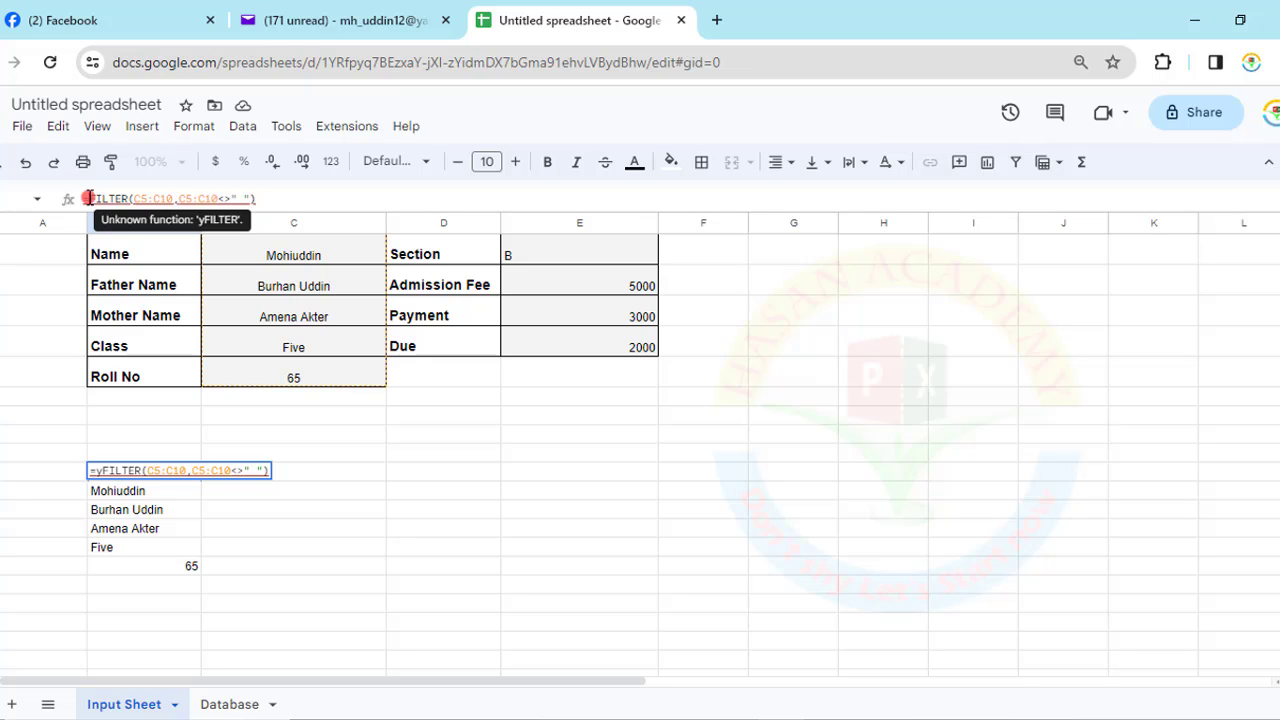
key(BackSpace)
text(tr)
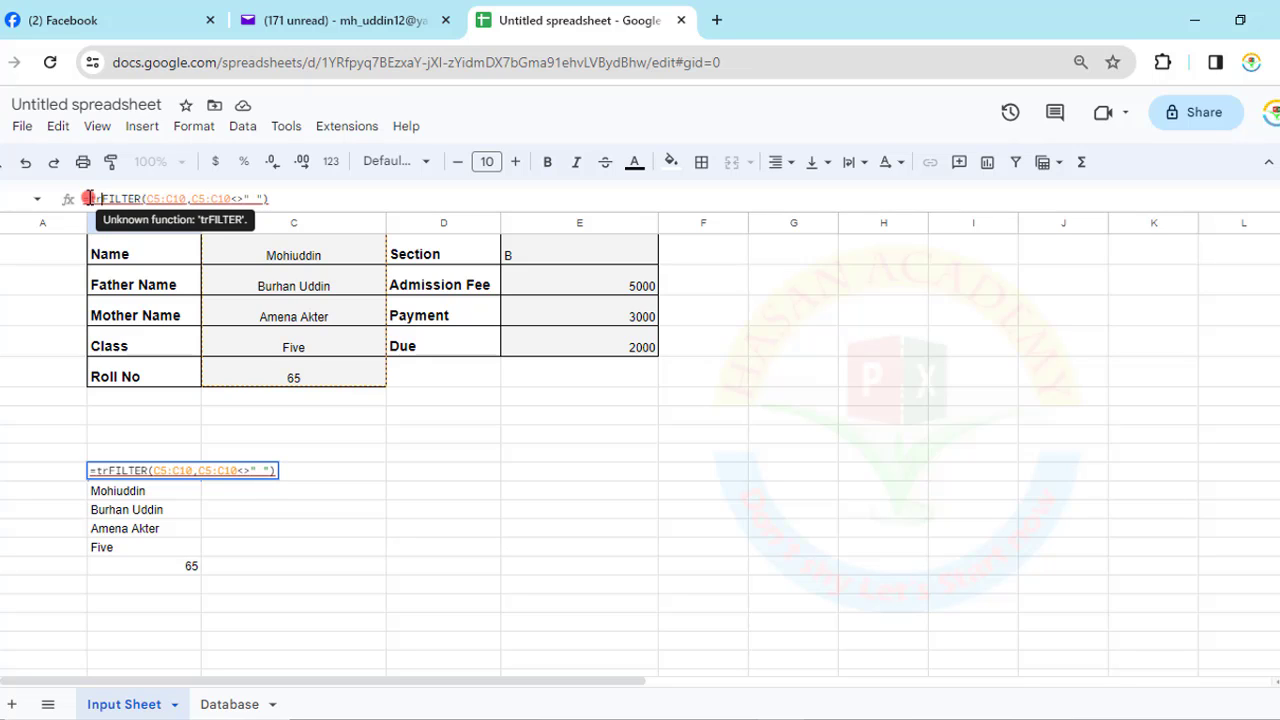
text(ansp)
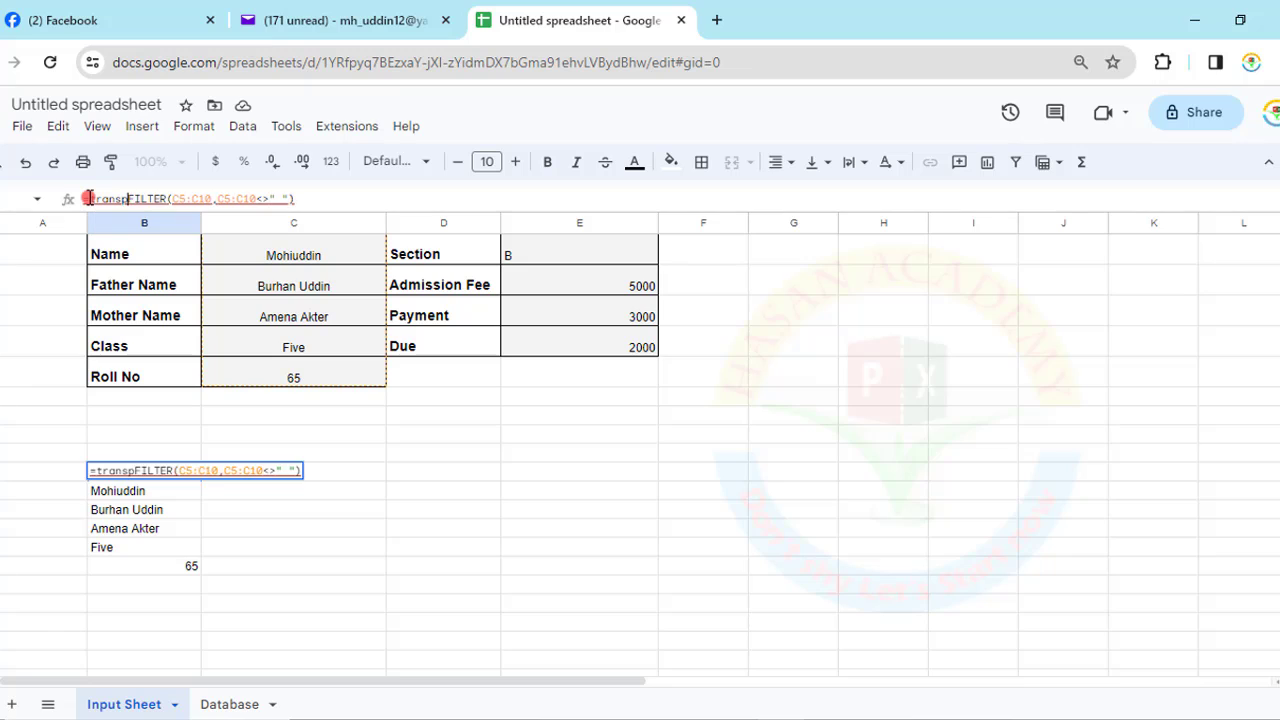
text(ose)
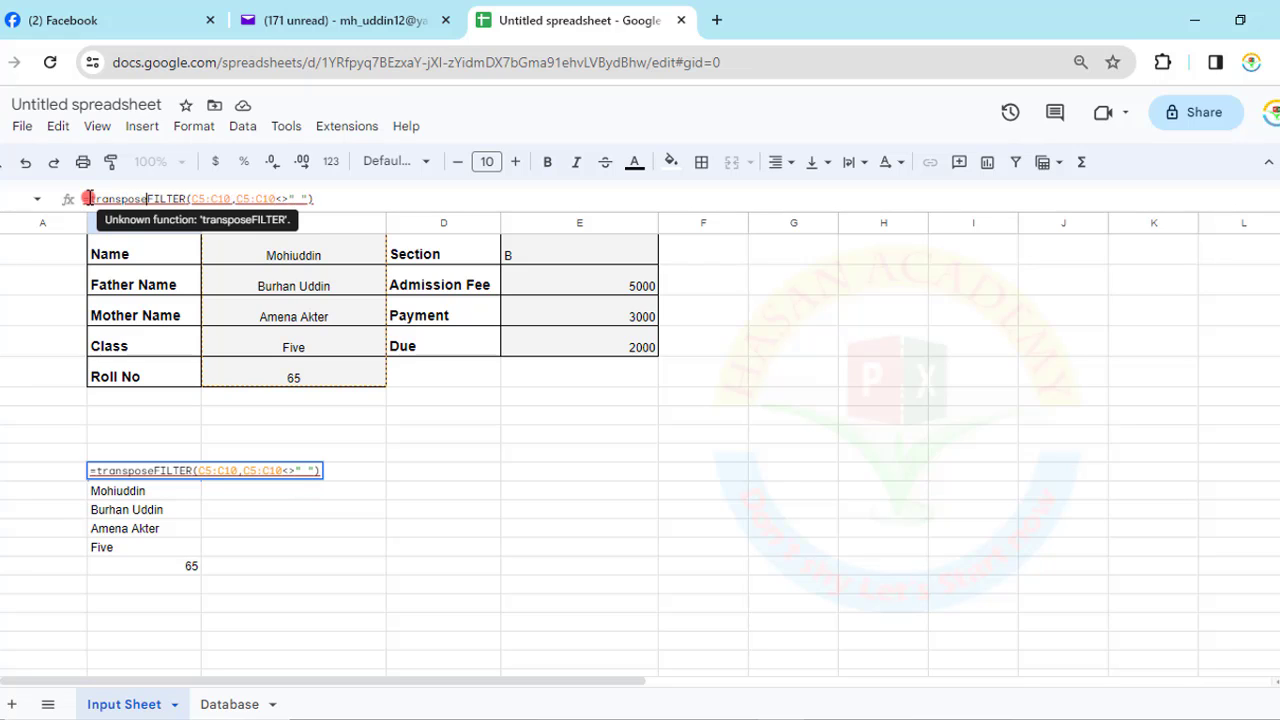
key(BackSpace)
key(BackSpace)
key(BackSpace)
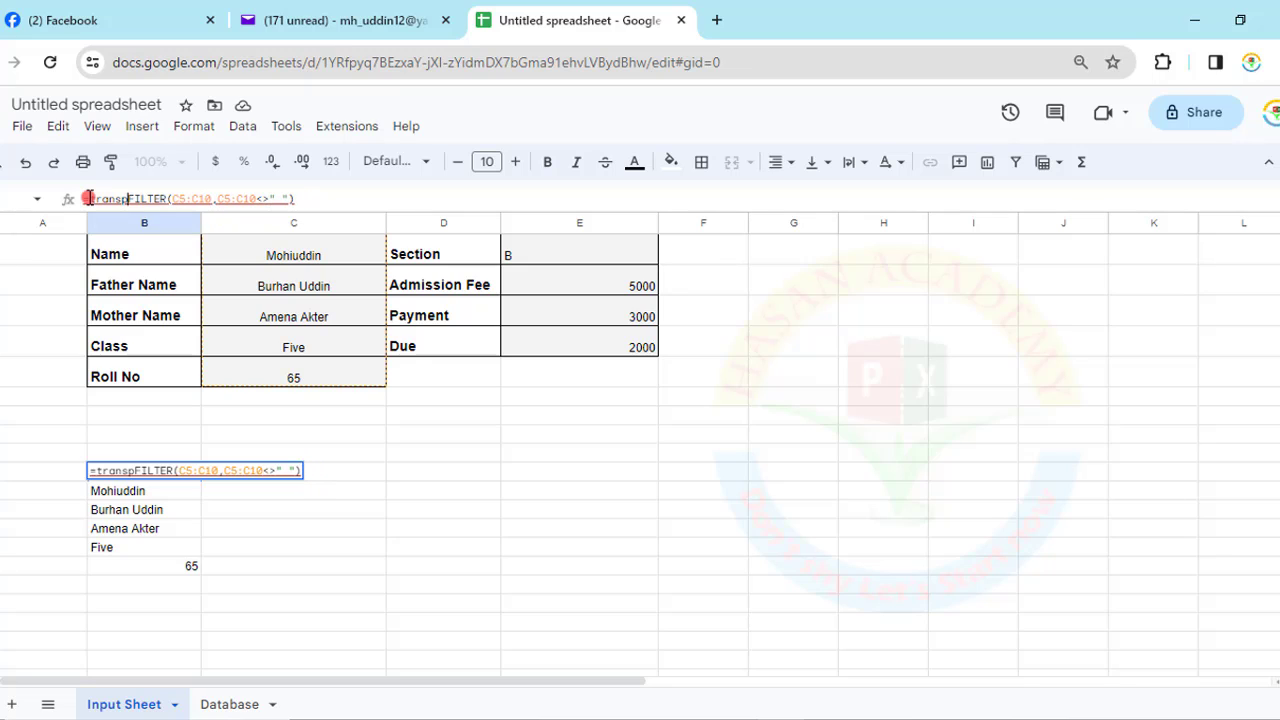
key(BackSpace)
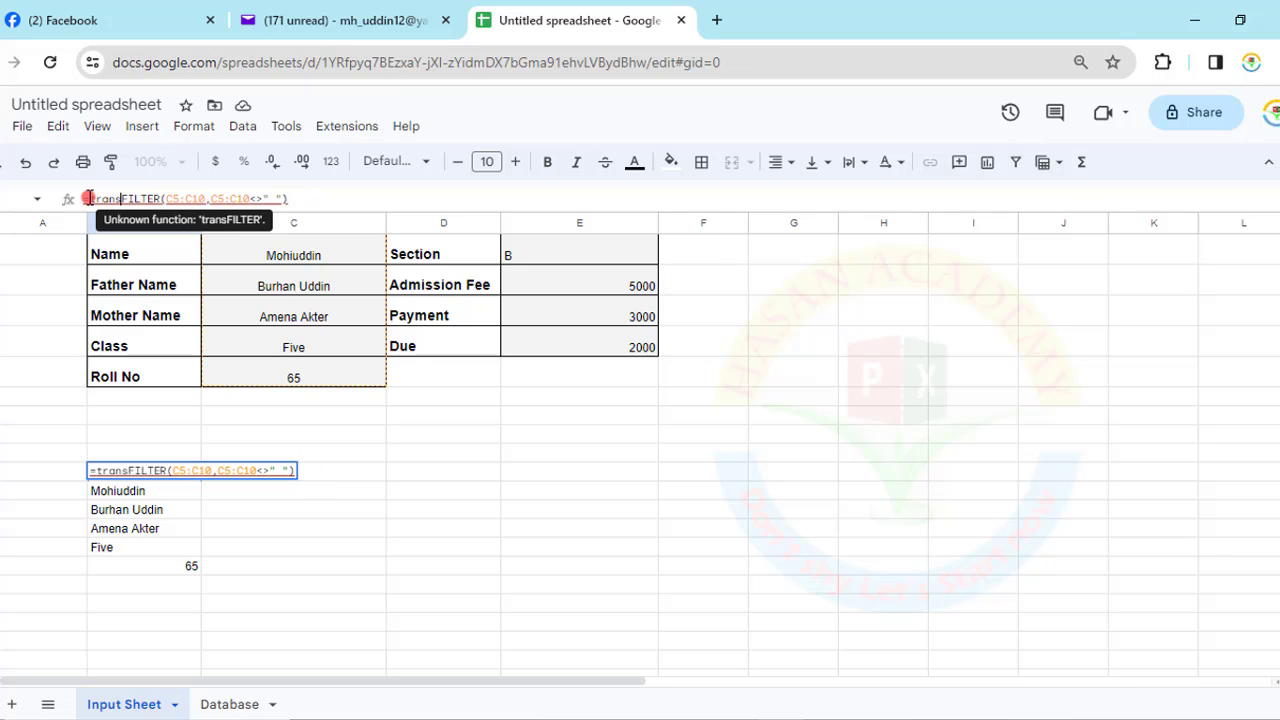
text(pose()
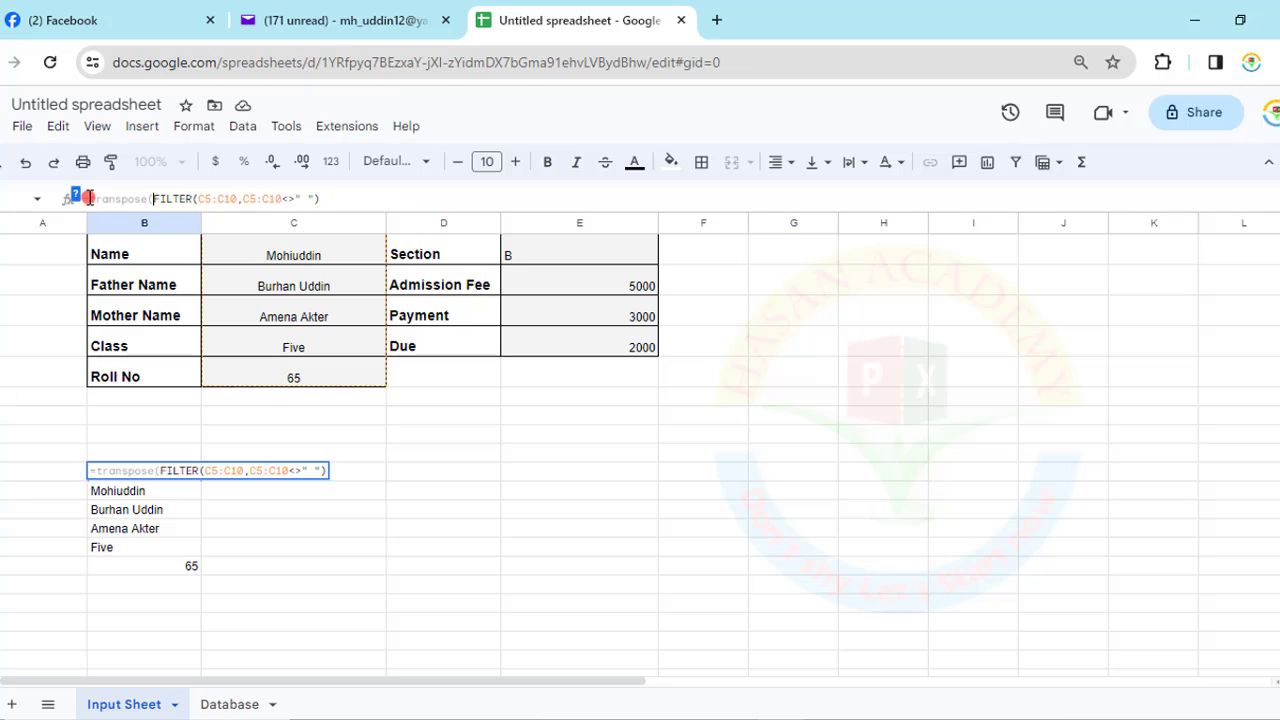
click(350, 194)
text())
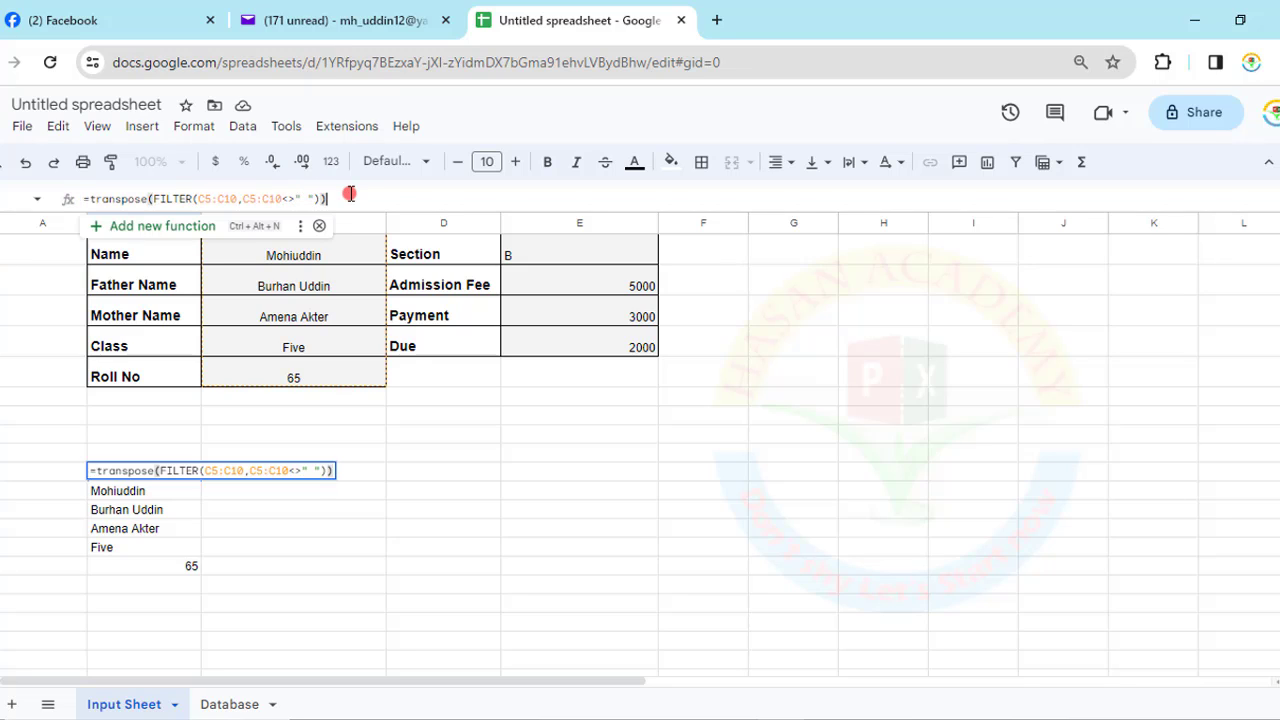
key(Return)
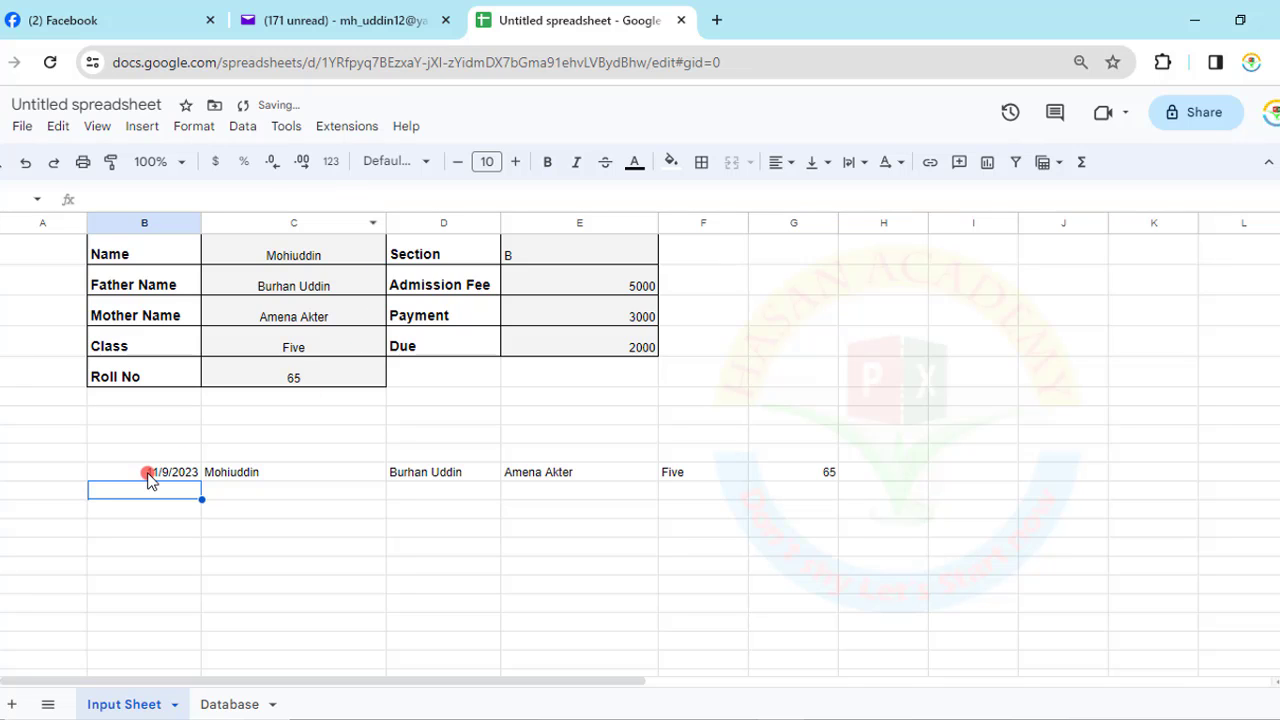
click(160, 472)
scroll(630, 320, up, 2)
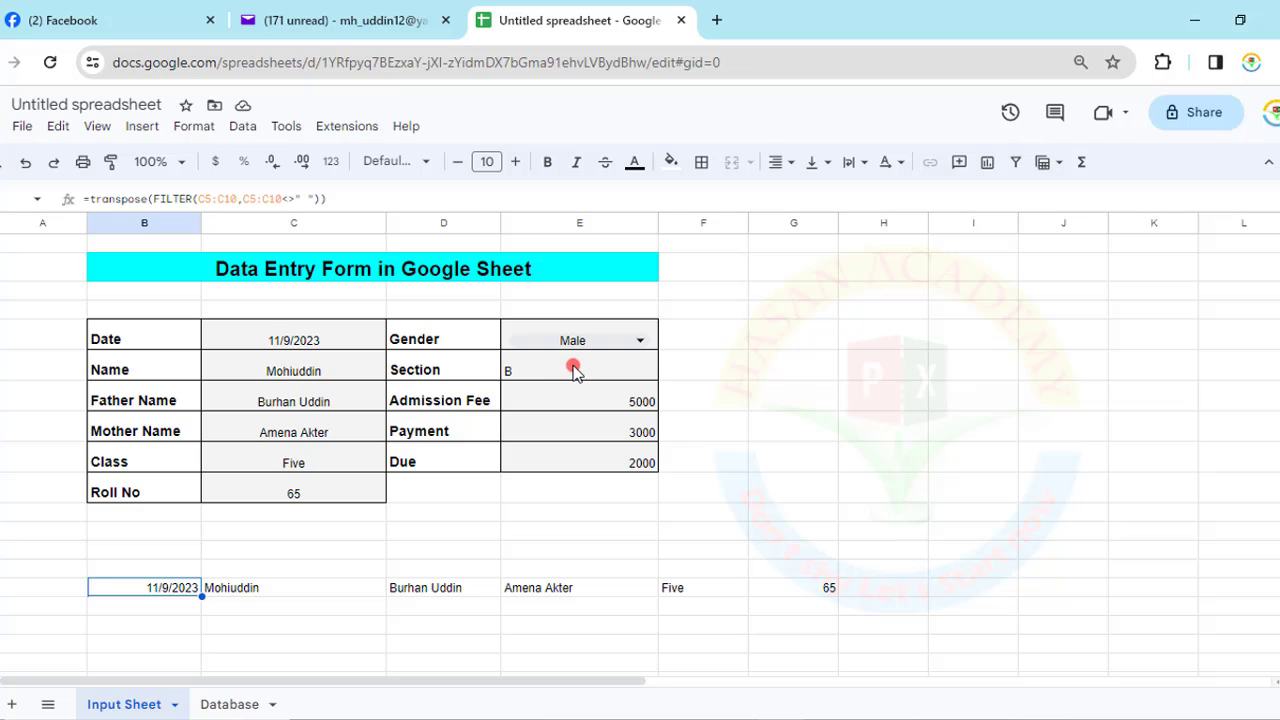
click(578, 372)
- Enter =FILTER(E5:E9,E5:E9<>"") in the cell right after 65
click(885, 588)
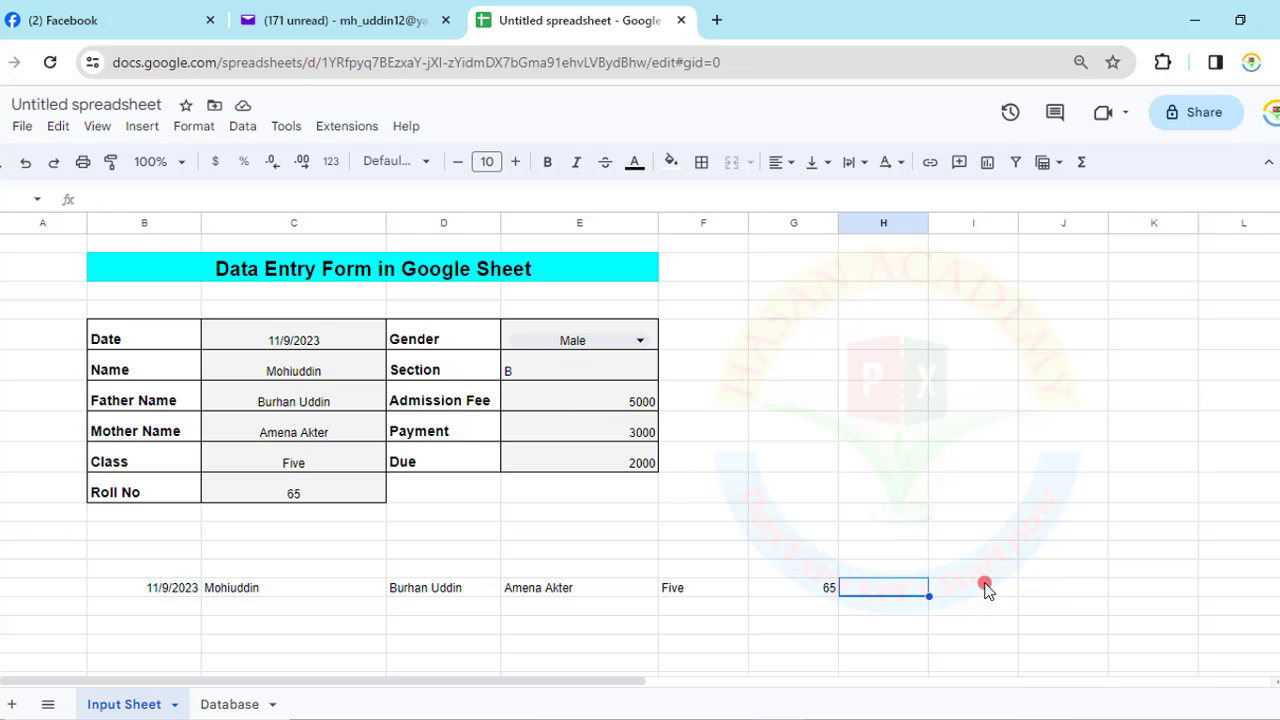
text(=)
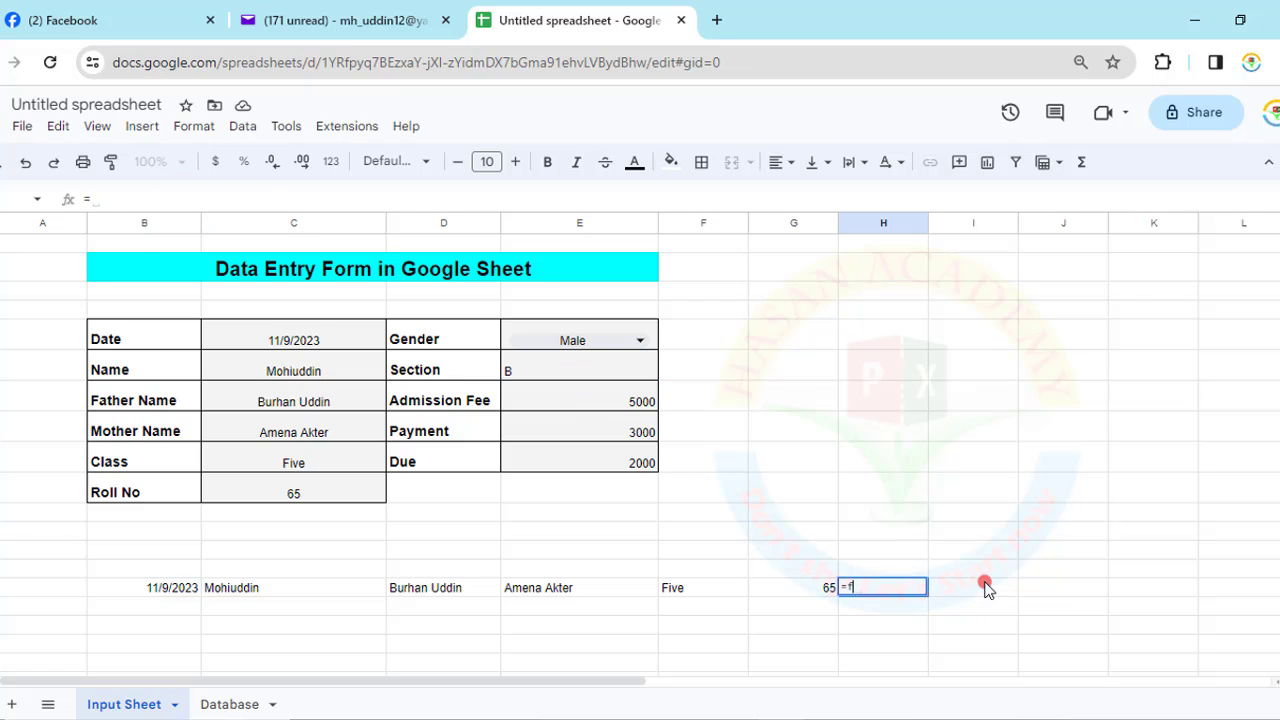
text(fil)
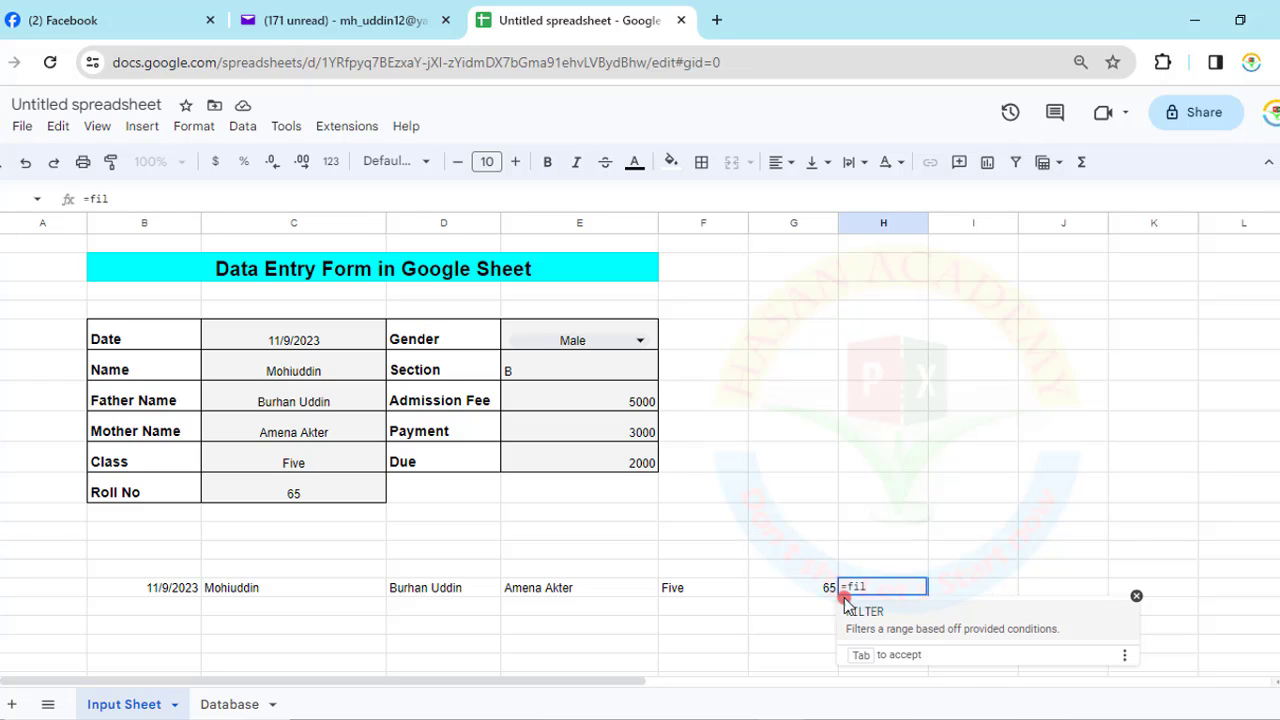
click(871, 617)
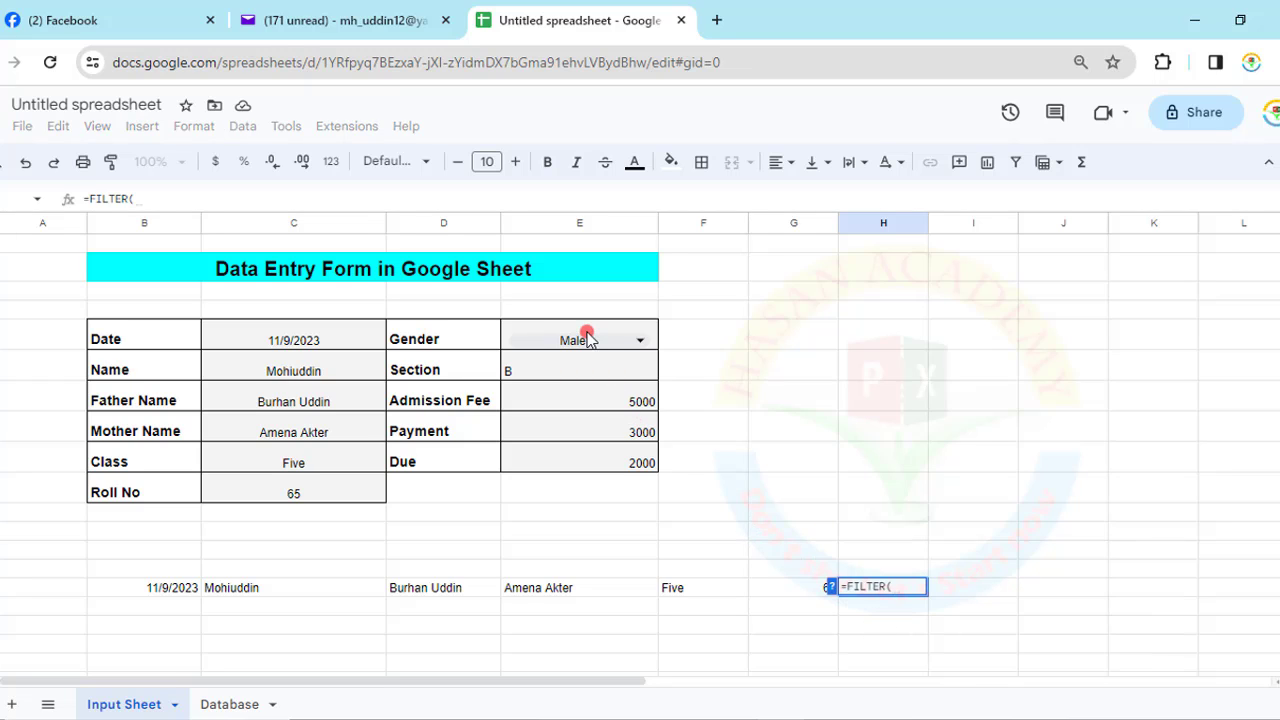
drag(586, 333, 586, 460)
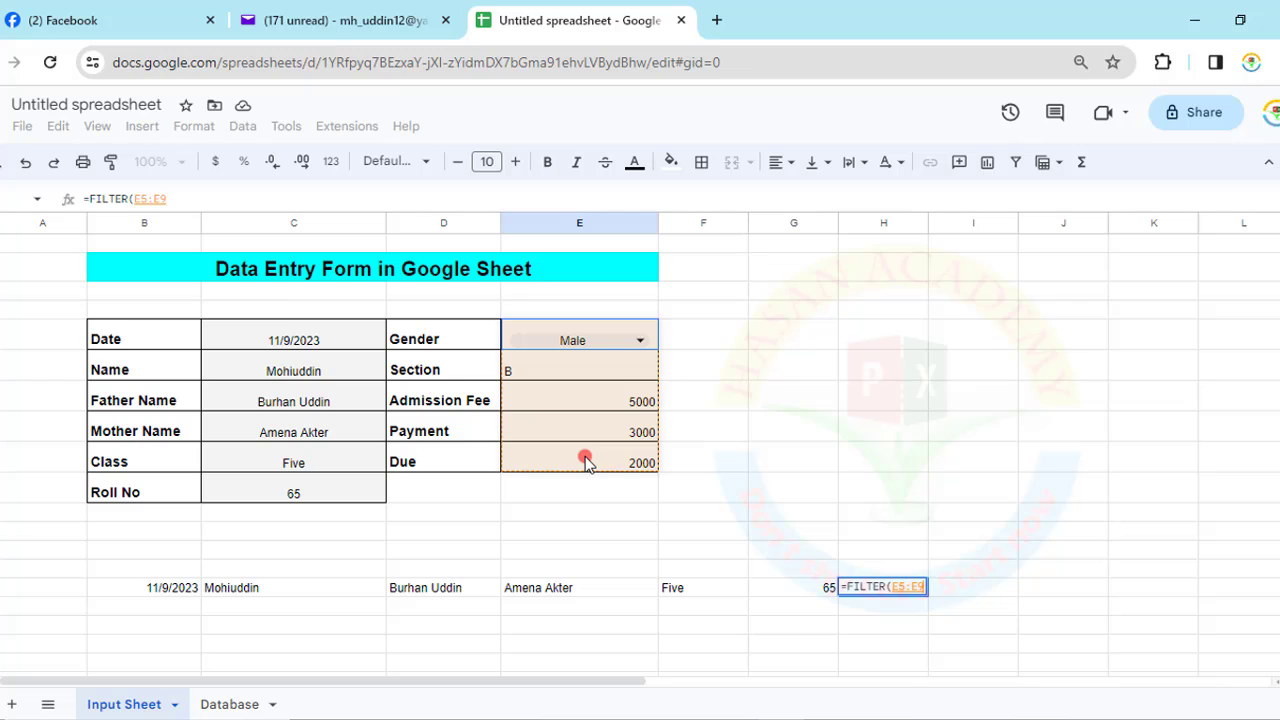
text(,)
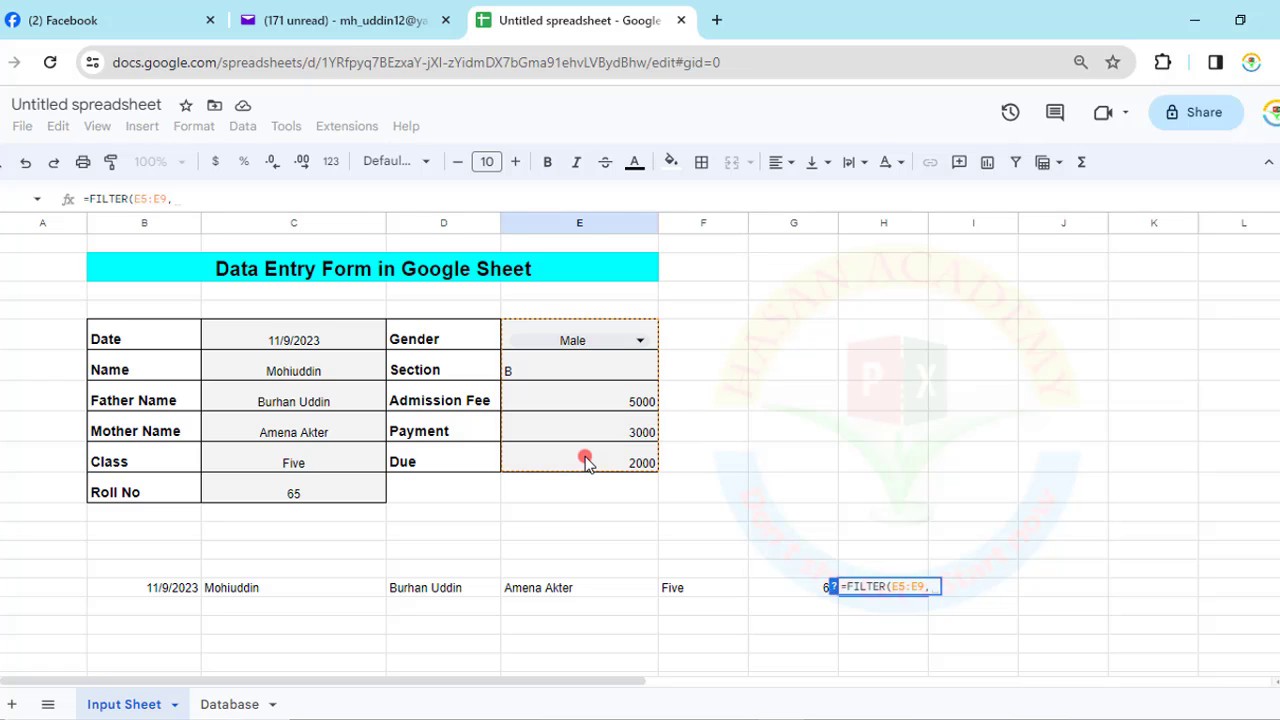
drag(537, 333, 549, 470)
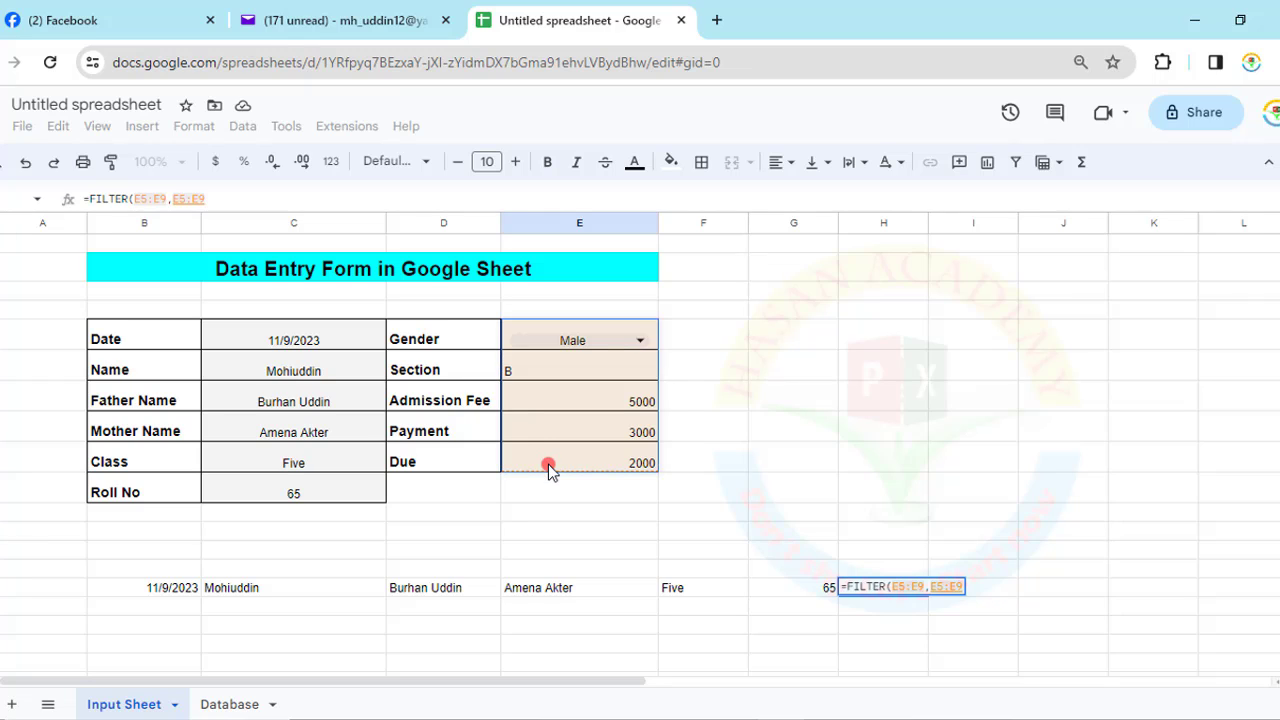
text(<>)
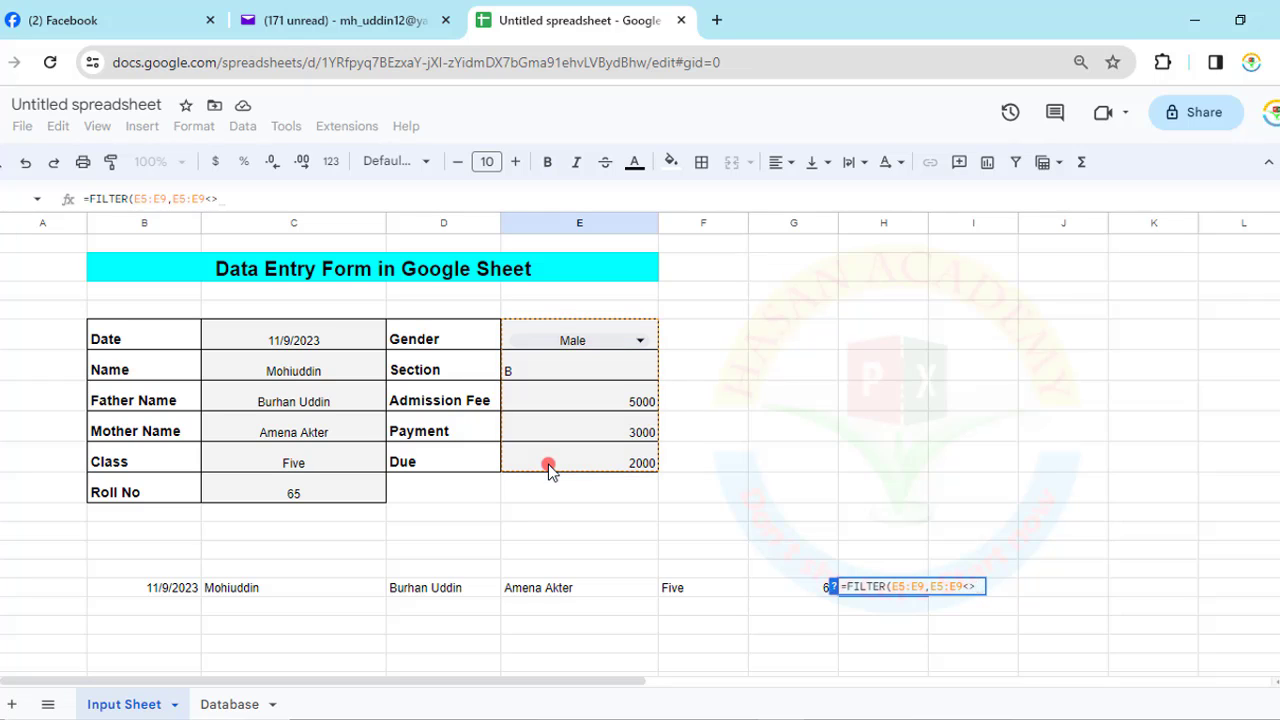
text("")
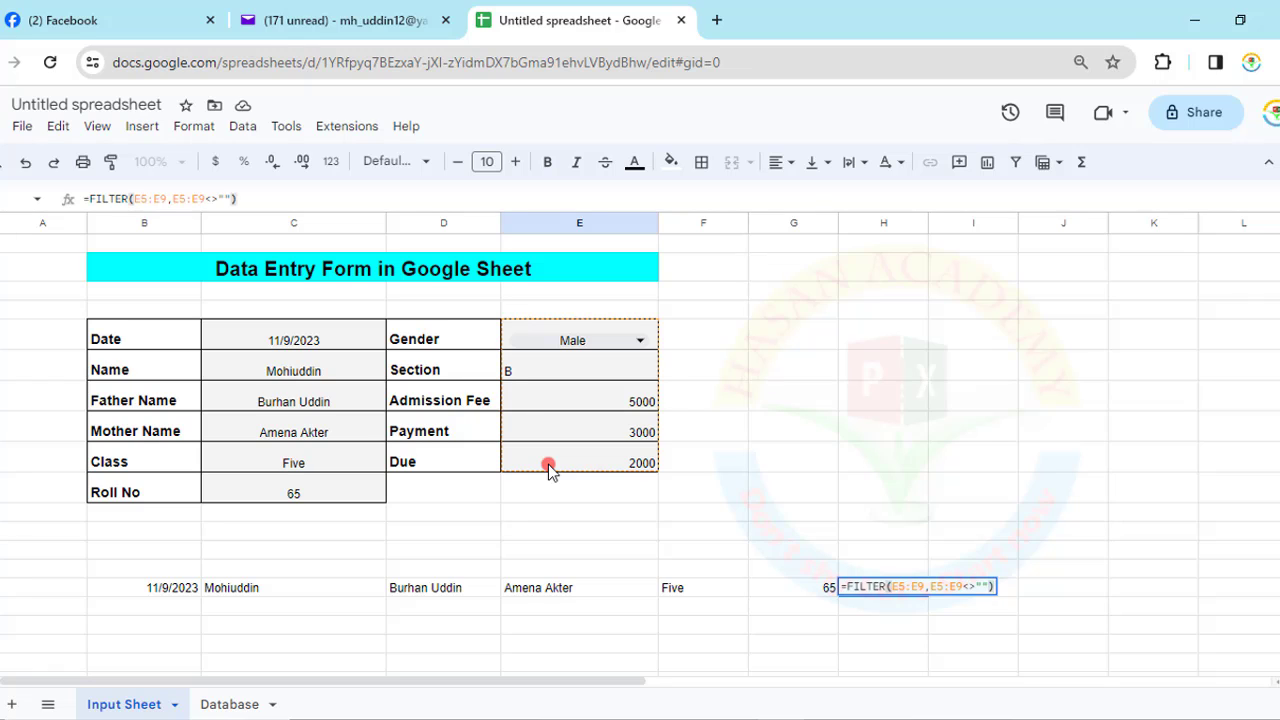
key(Return)
- Wrap that FILTER in TRANSPOSE so Male, B, 5000, 3000 and 2000 continue row 12
click(866, 588)
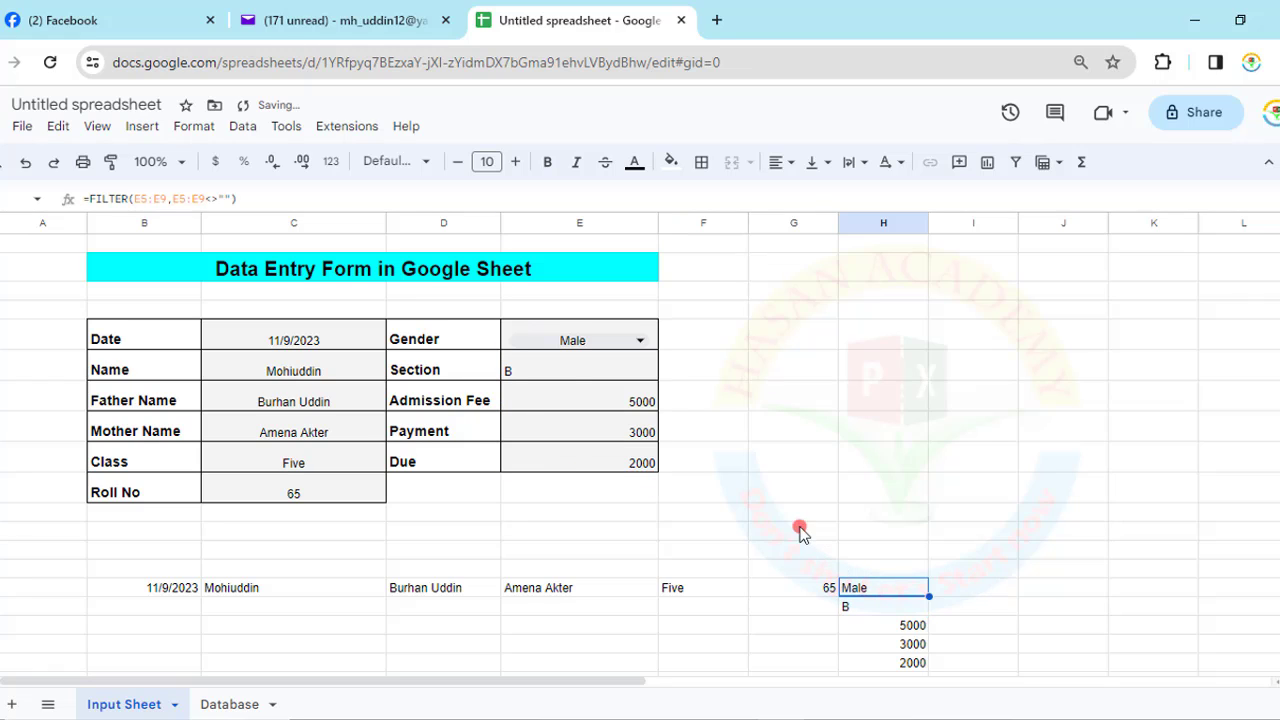
click(88, 198)
text(tran)
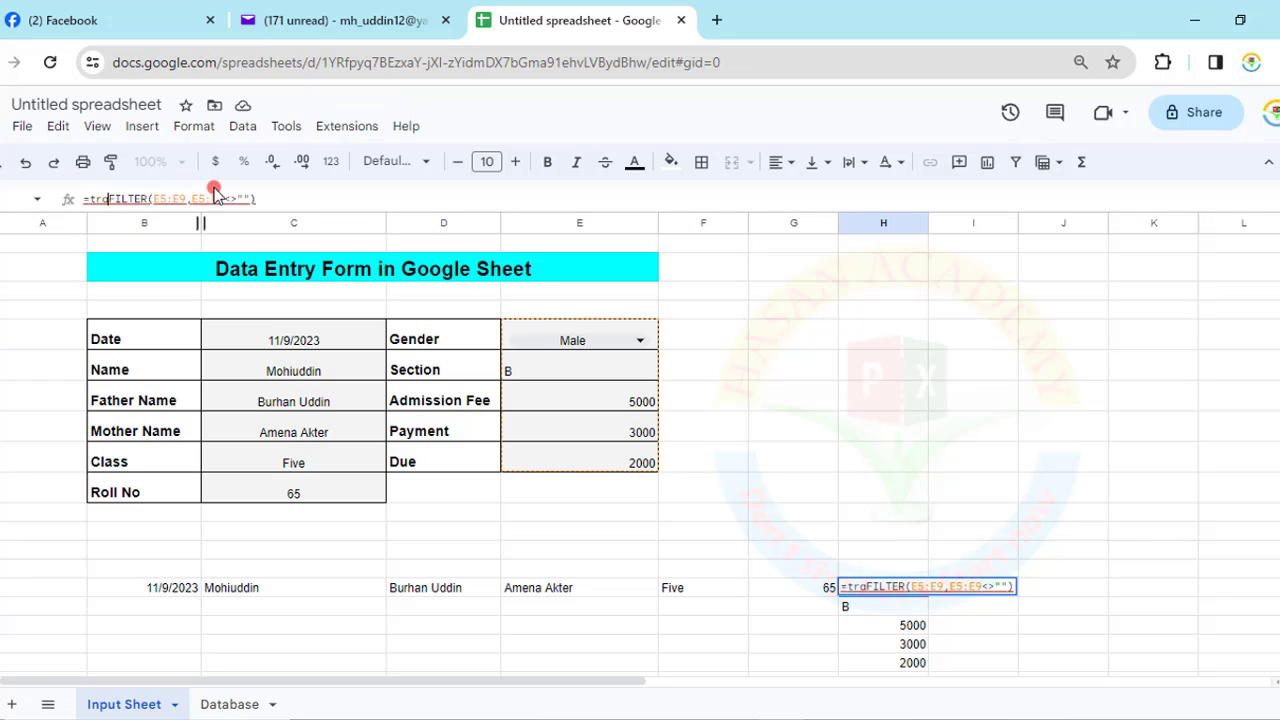
text(spose)
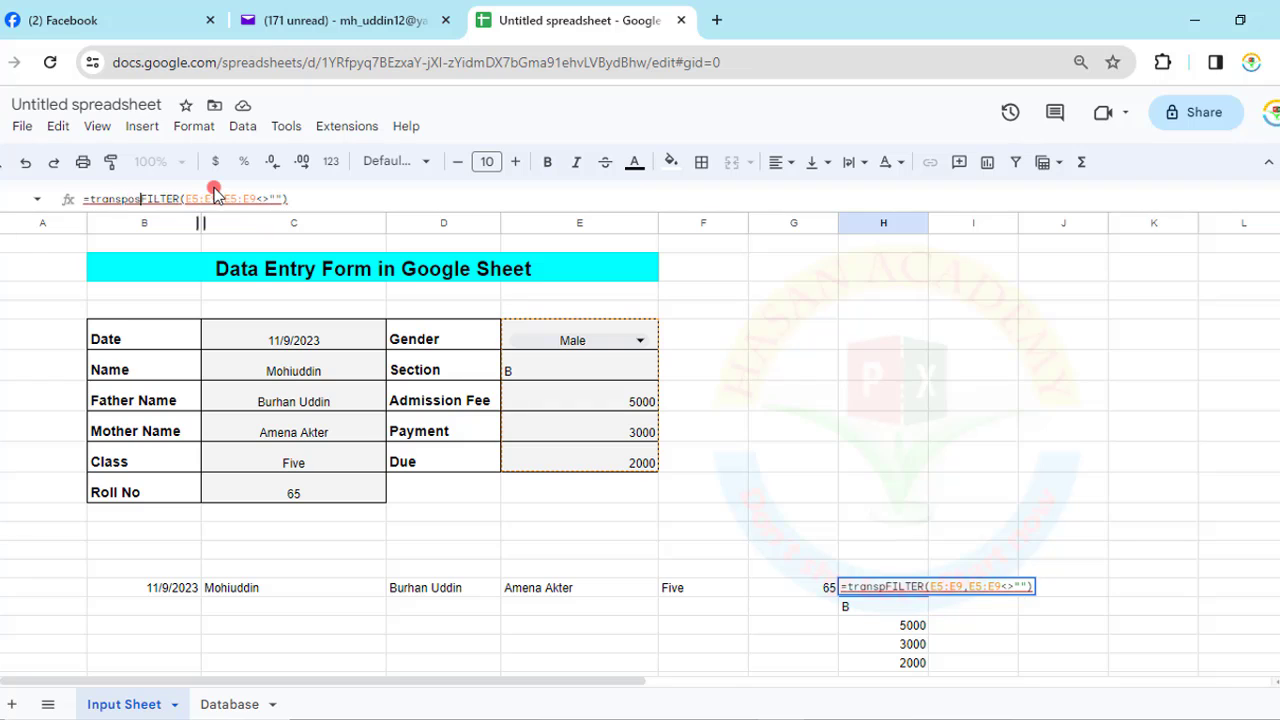
text(()
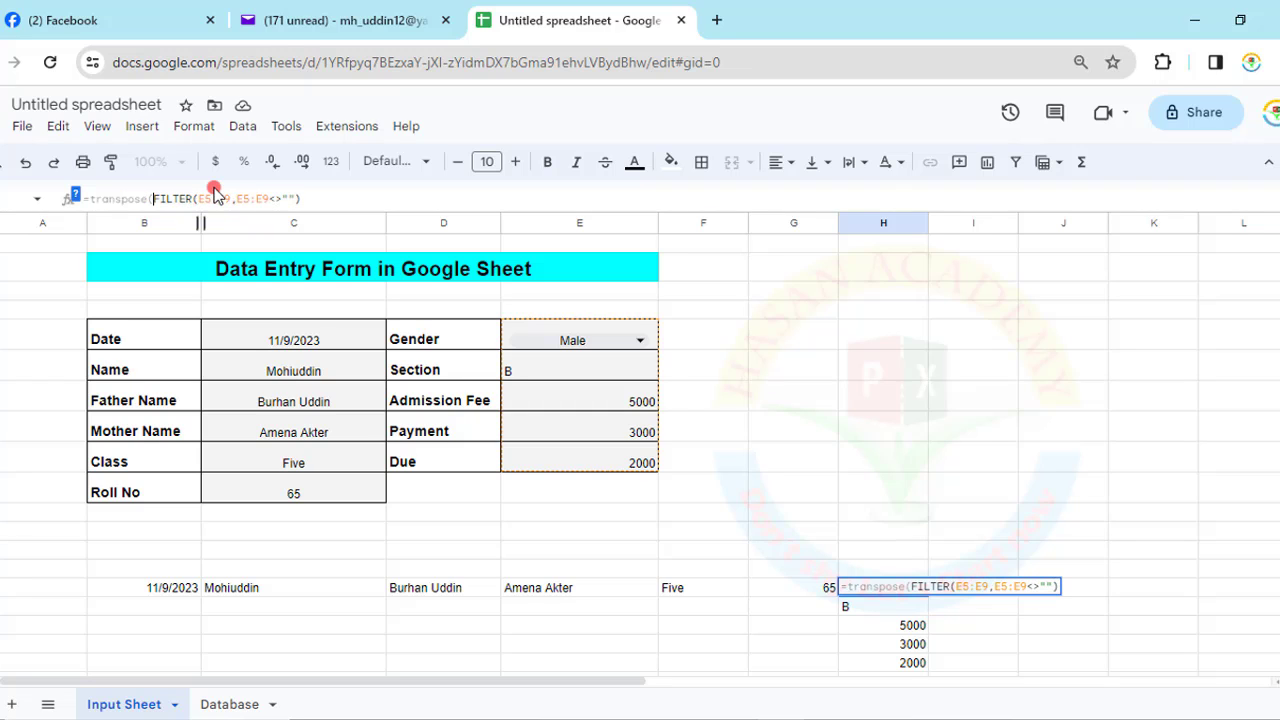
click(355, 203)
text())
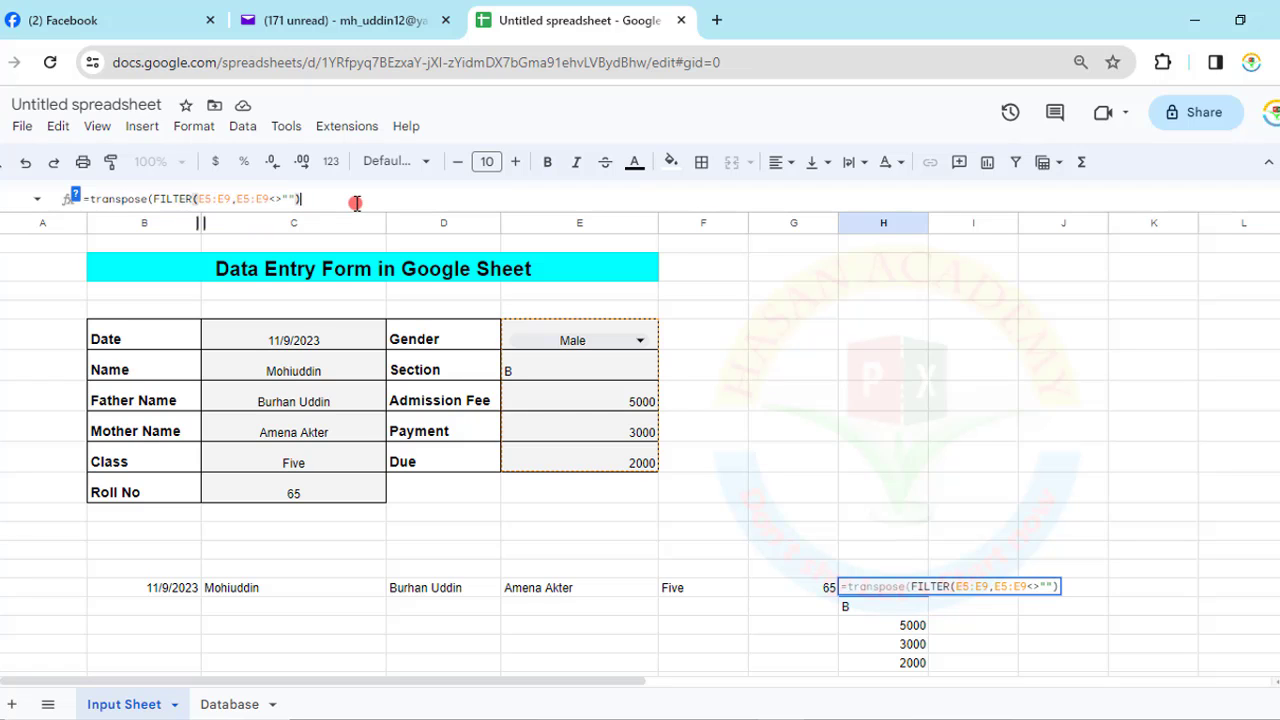
key(Return)
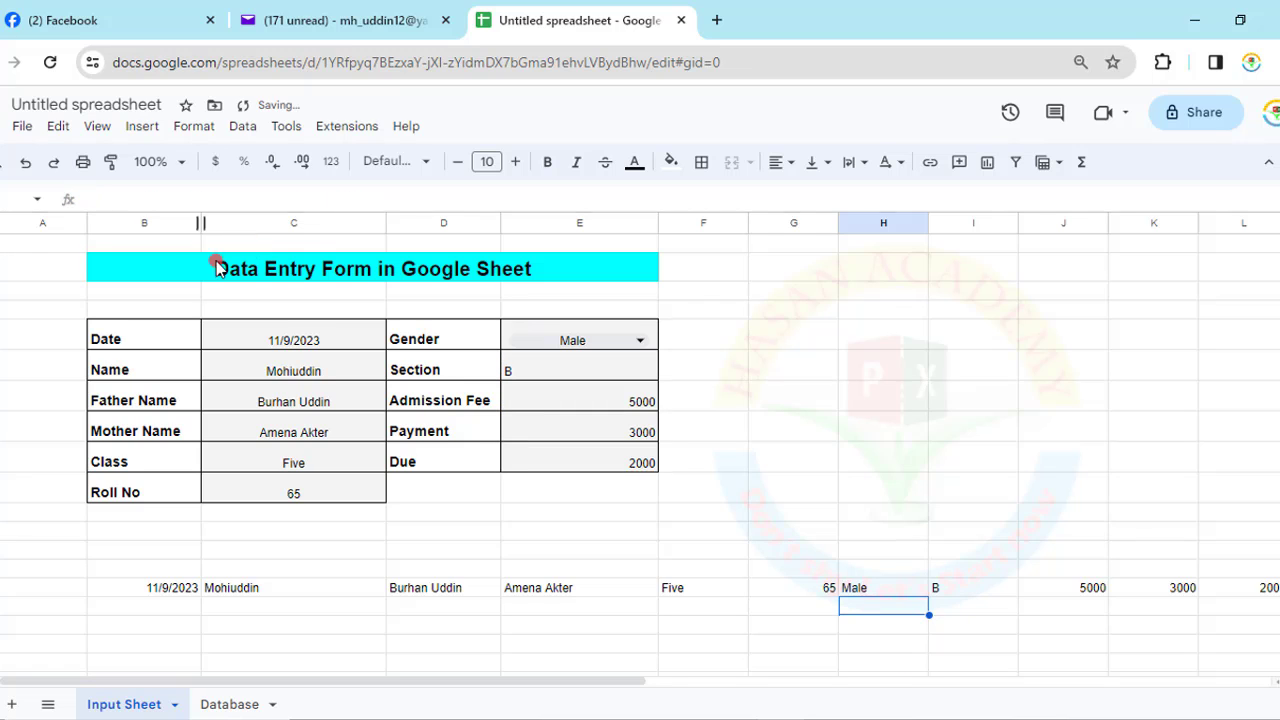
- Scroll back to the full form, select B12 at the start of the record row, and open Extensions
drag(135, 585, 1269, 596)
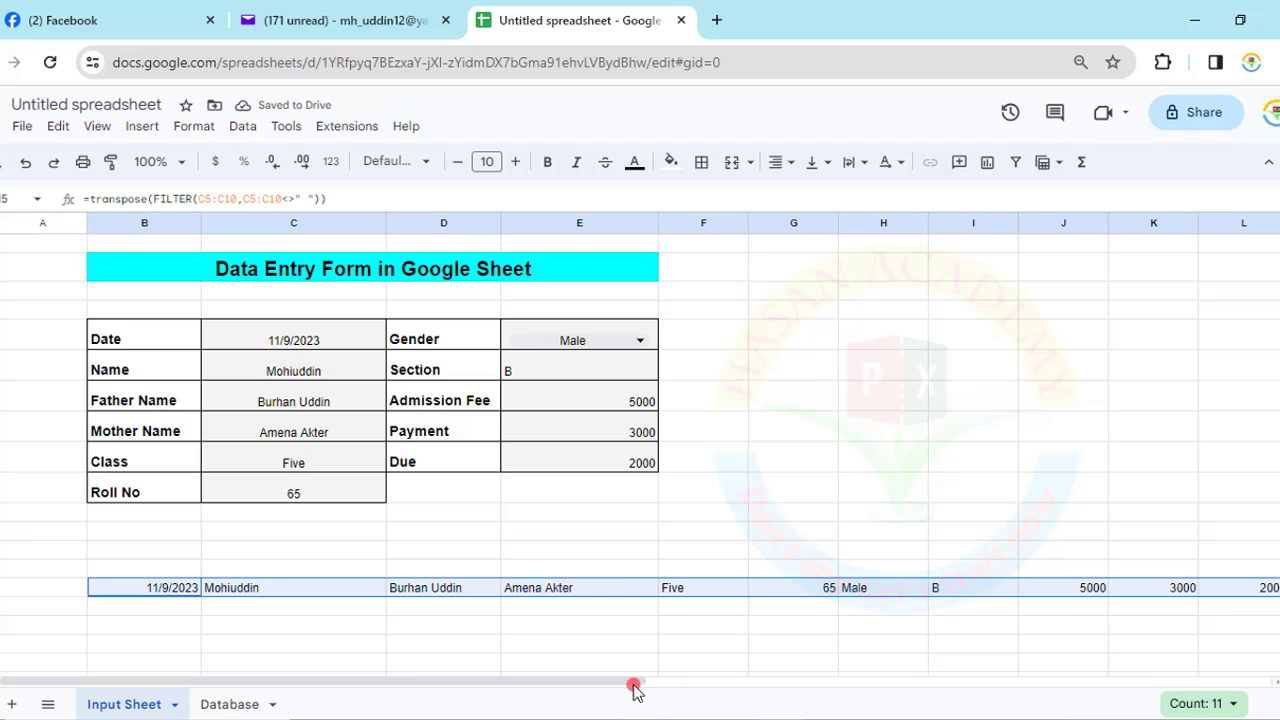
drag(640, 686, 766, 688)
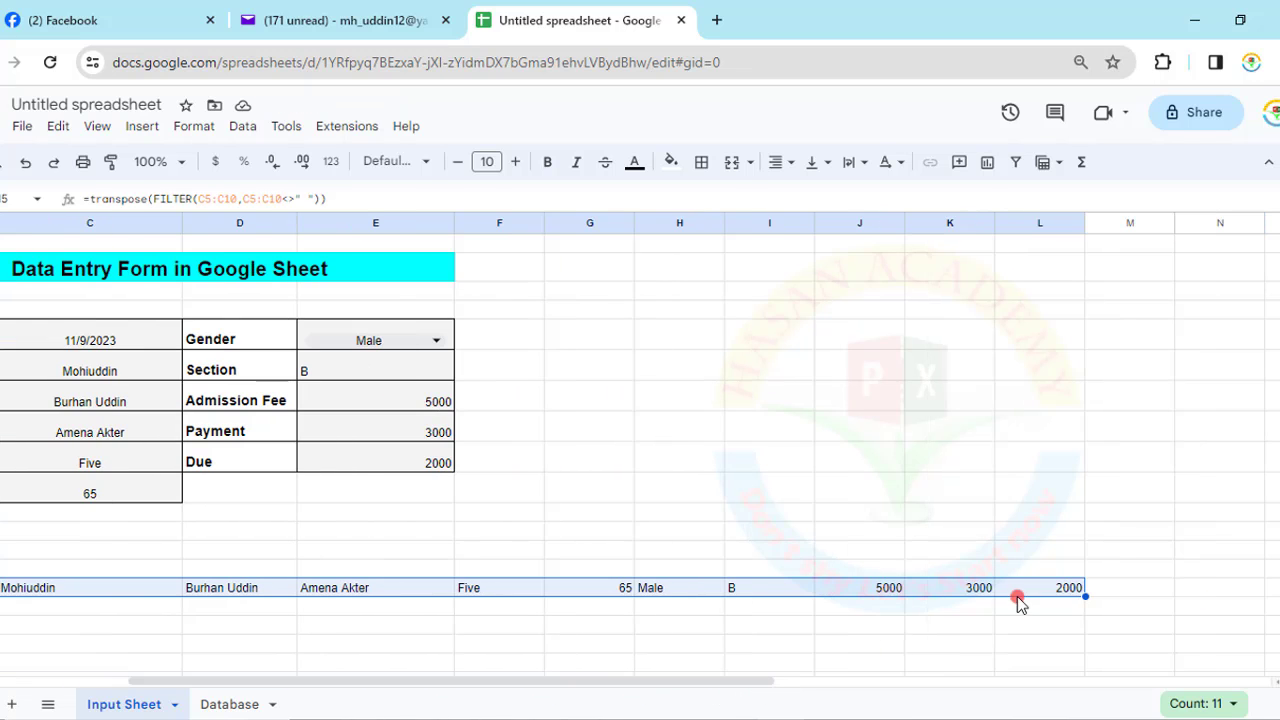
click(215, 703)
click(142, 704)
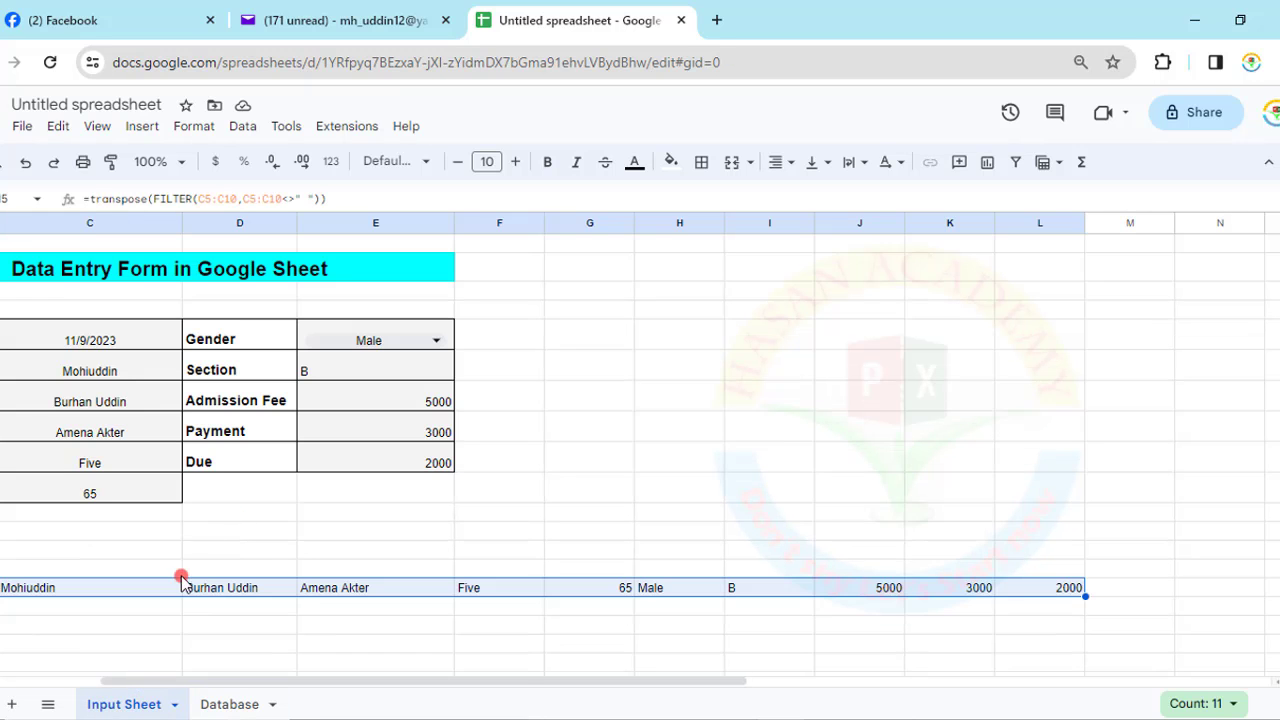
click(176, 621)
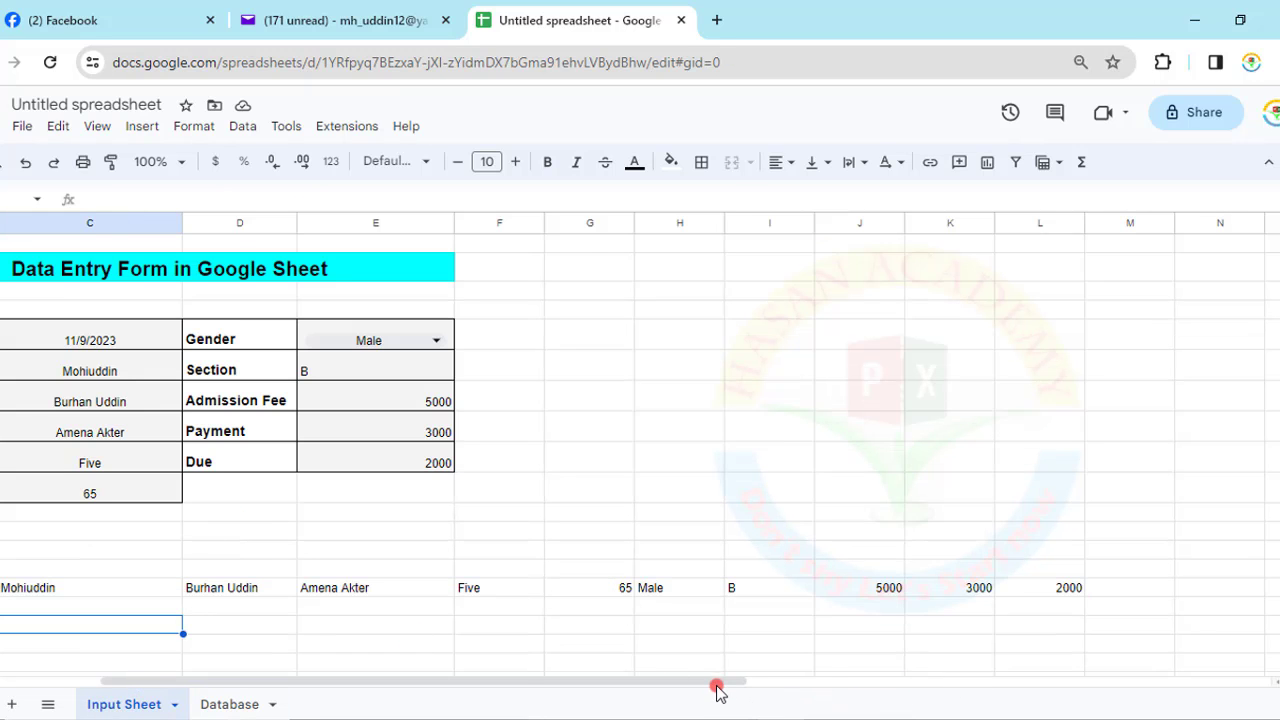
drag(714, 690, 515, 682)
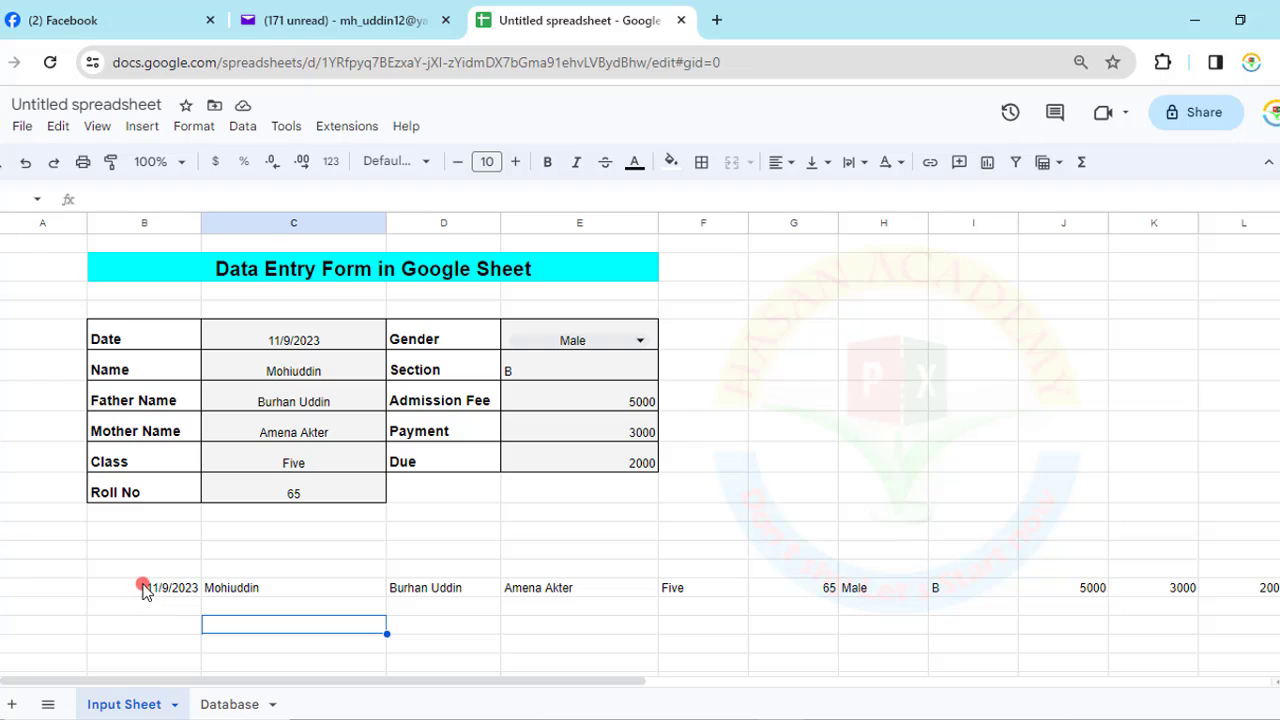
click(146, 586)
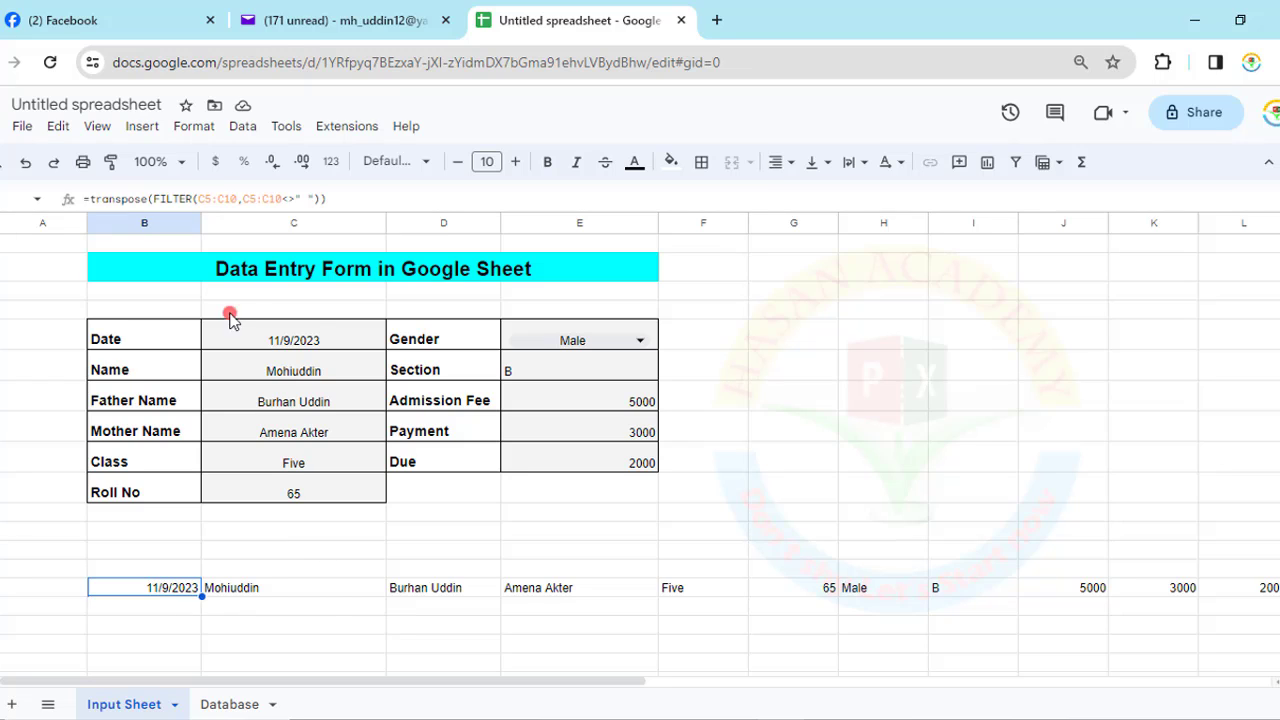
click(347, 128)
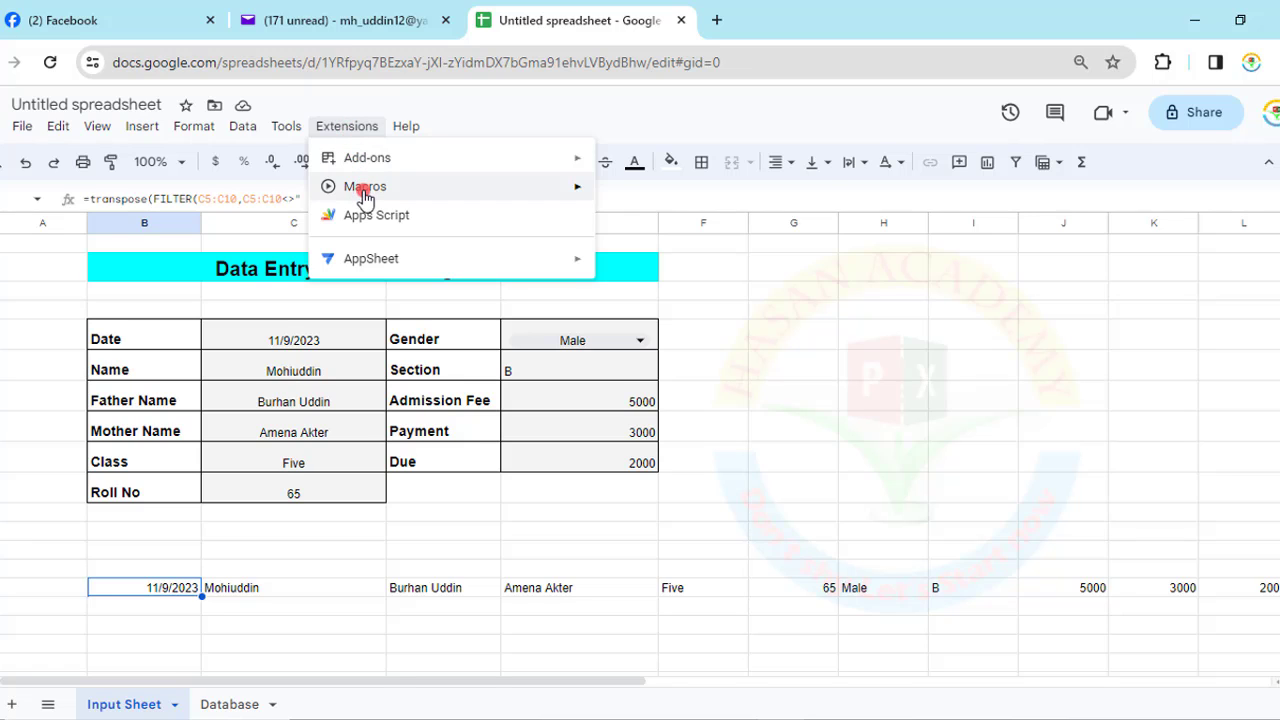
- Start recording a macro, copy the full record row 12, and switch to the Database sheet
mouse_move(365, 188)
click(695, 200)
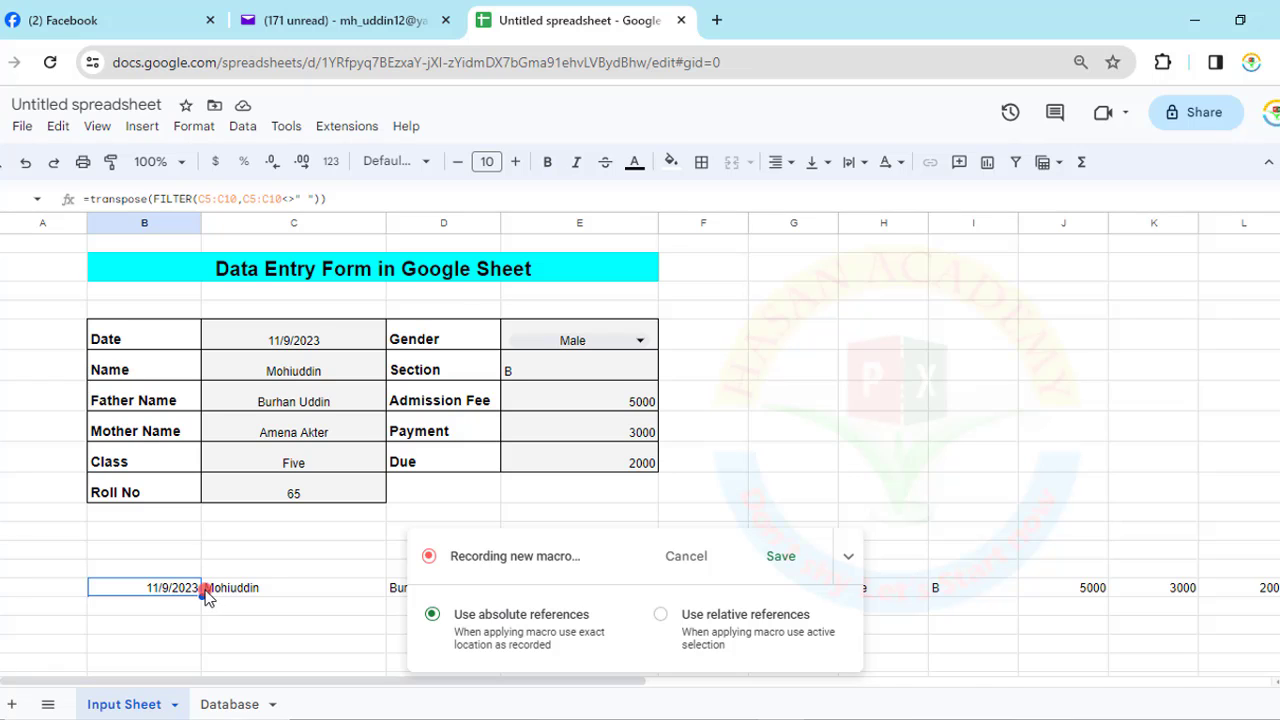
drag(204, 592, 206, 594)
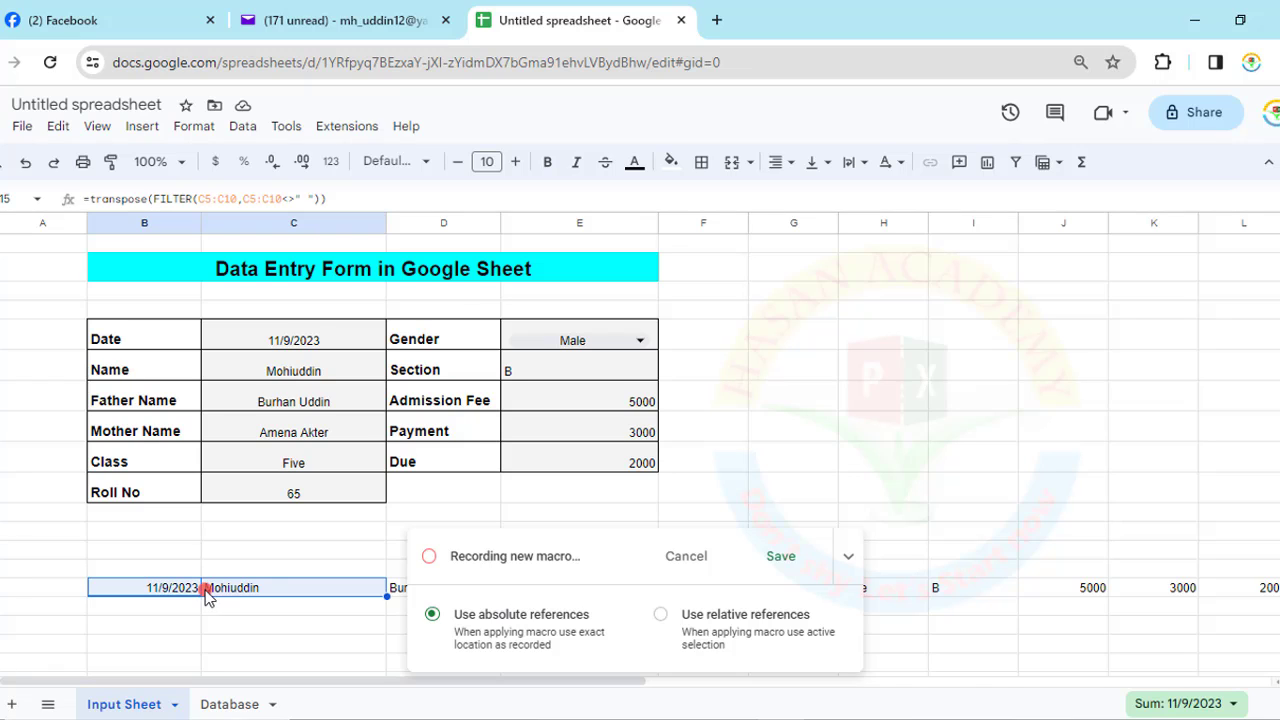
key(shift+Right)
key(shift+Right)
key(shift+Right)
key(shift+Right)
key(shift+Right)
key(shift+Right)
key(shift+Right)
key(shift+Right)
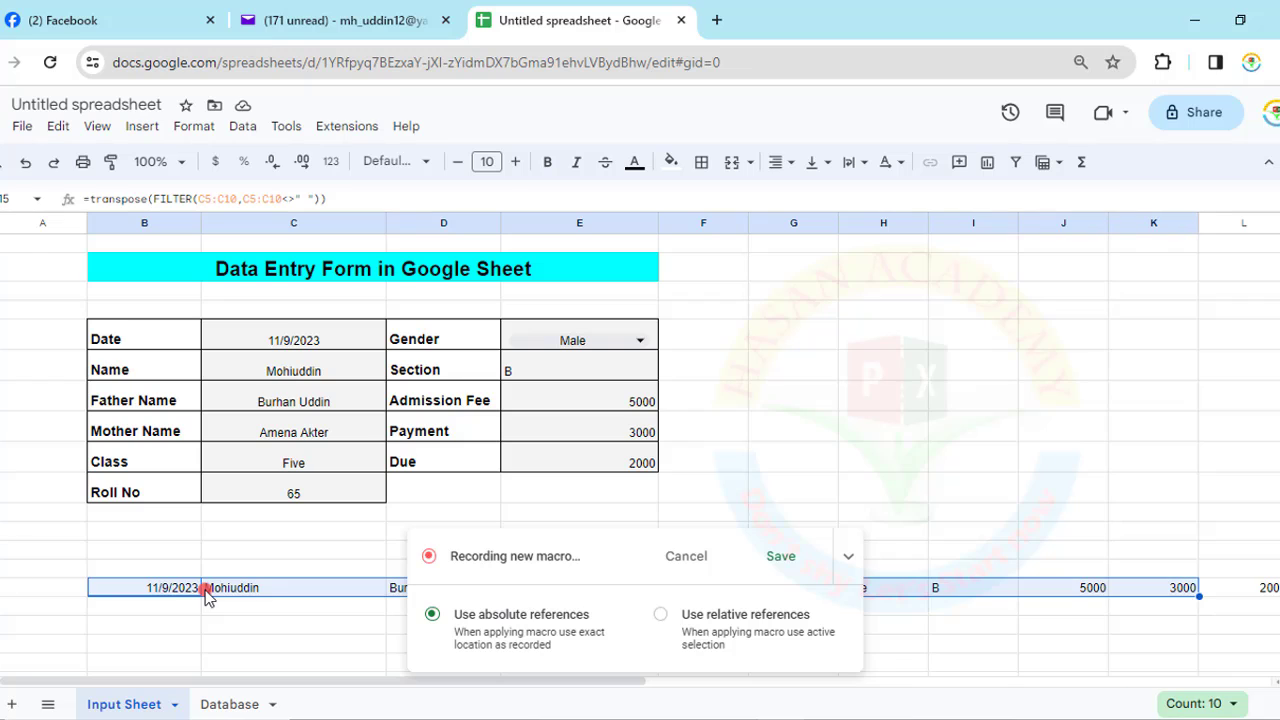
click(848, 556)
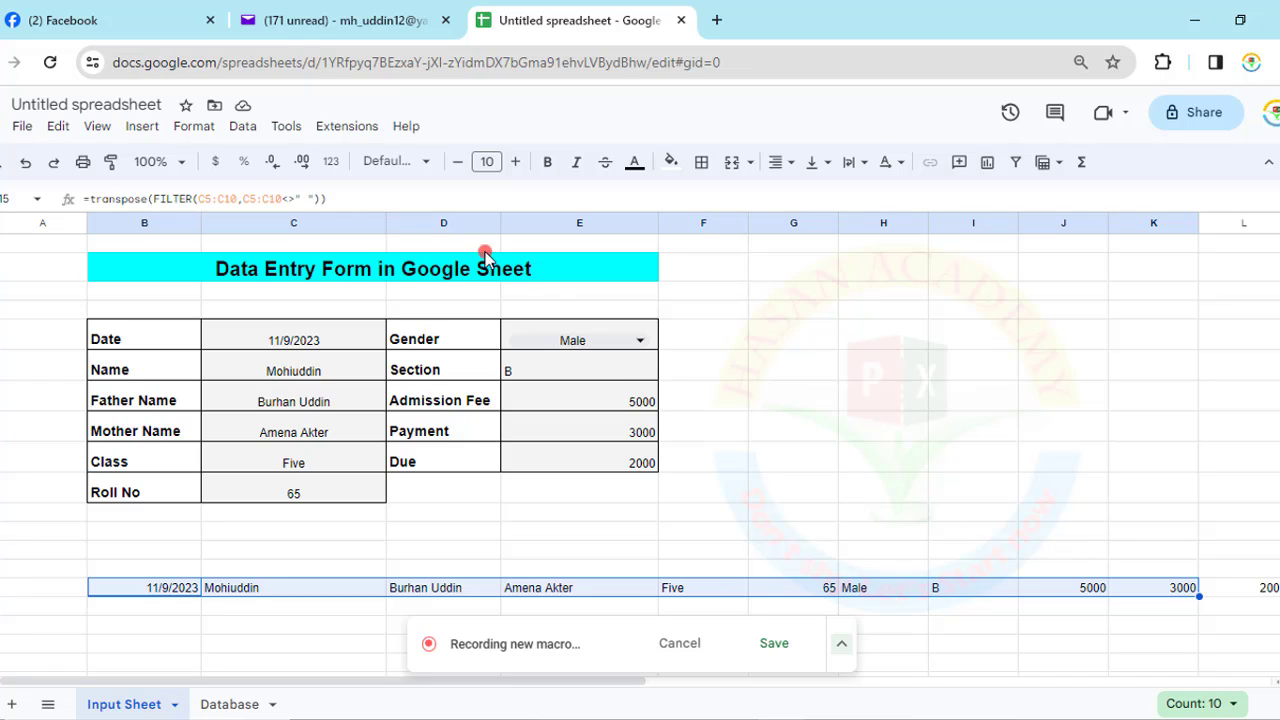
click(126, 627)
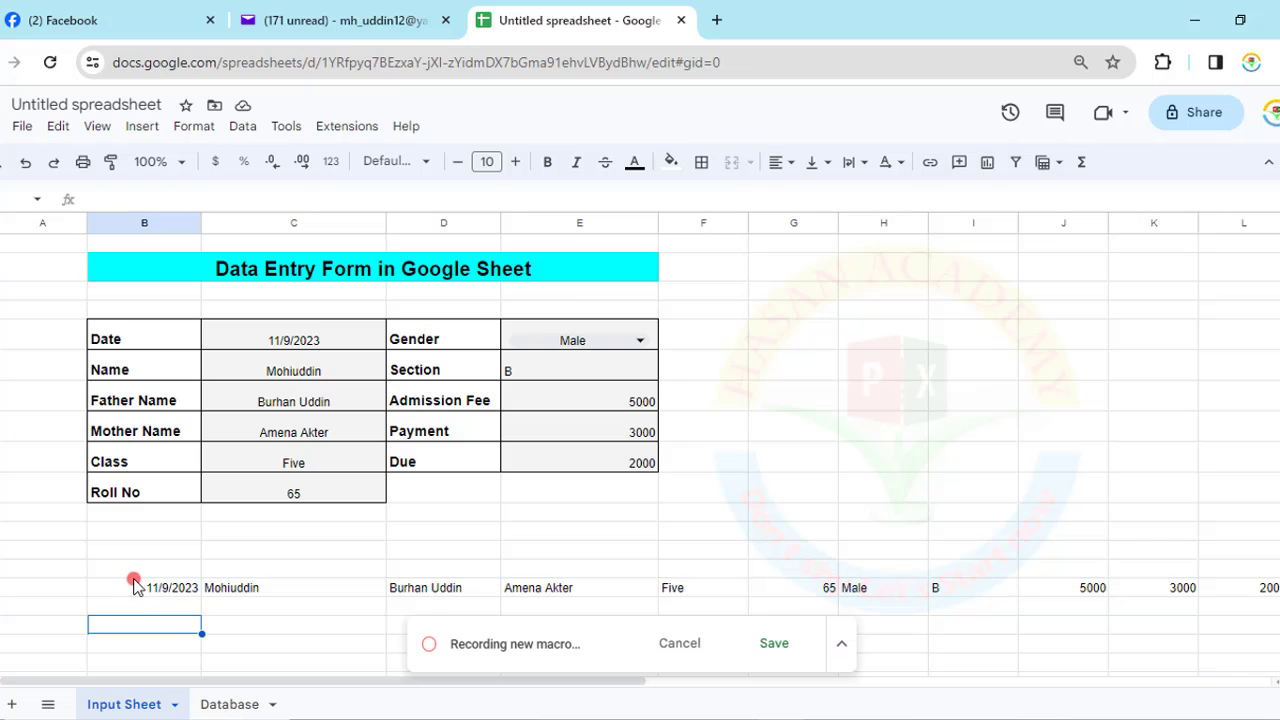
drag(133, 588, 1270, 588)
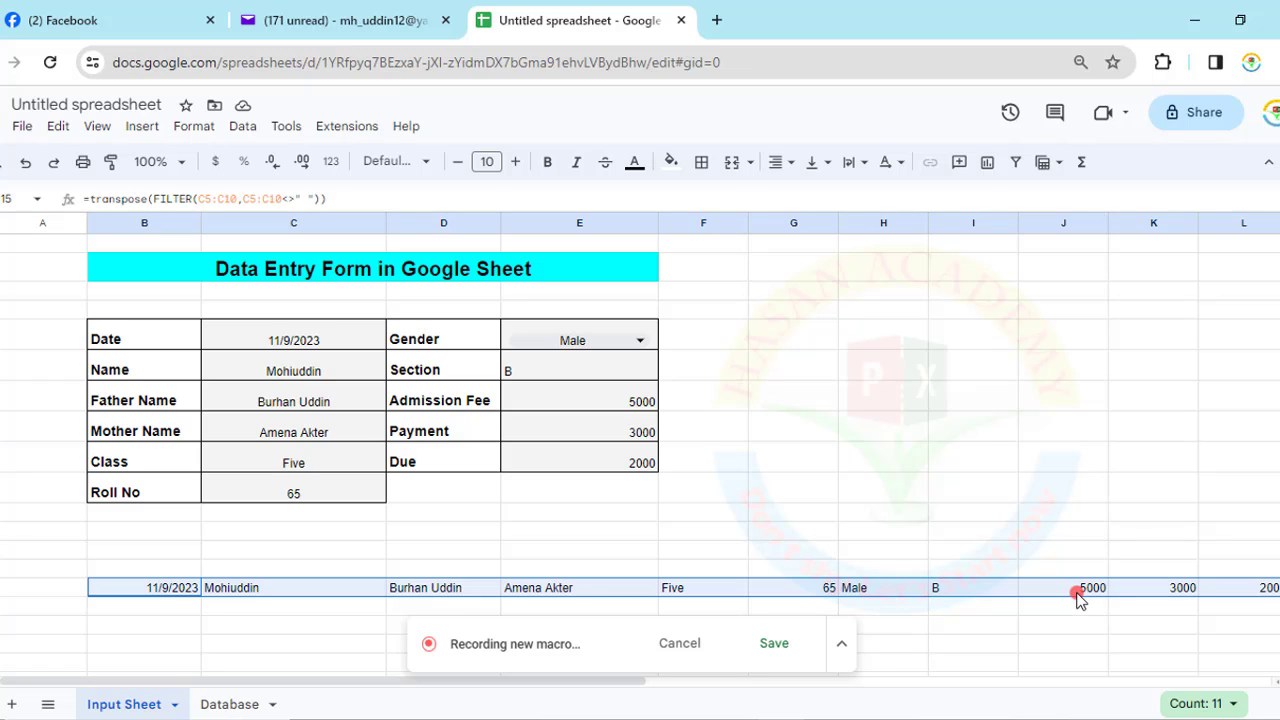
key(ctrl+c)
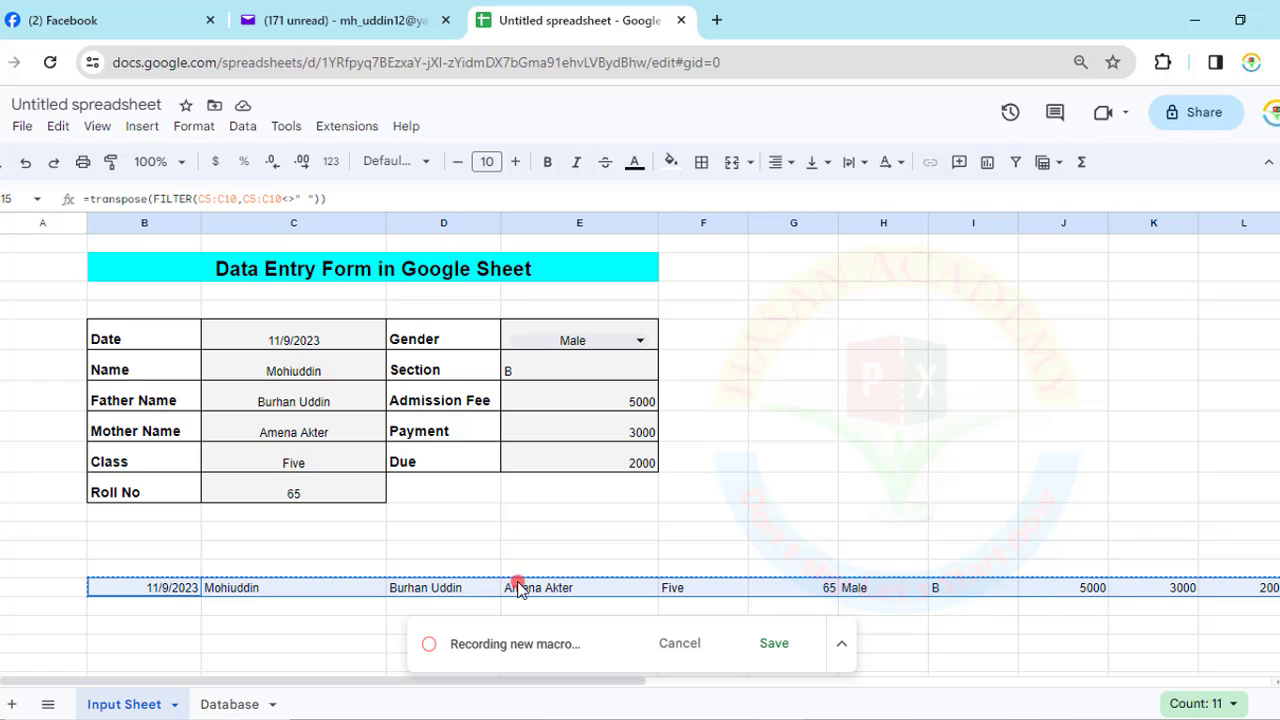
click(228, 692)
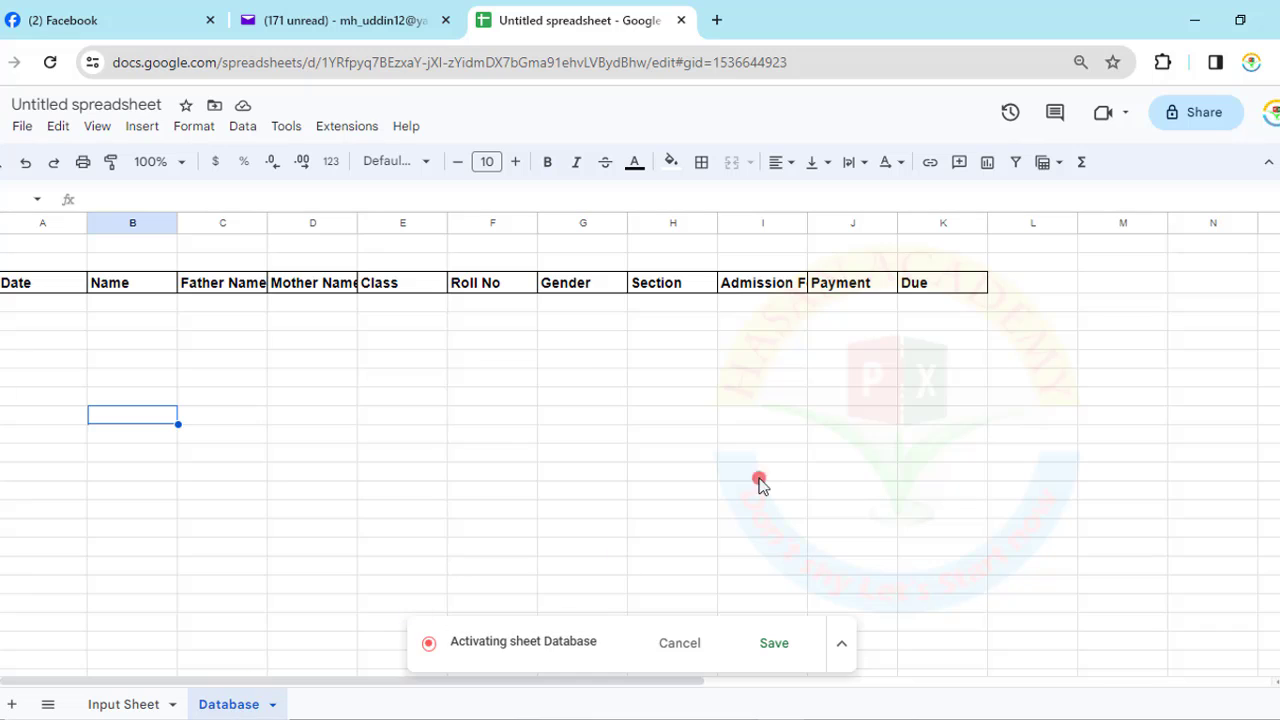
- Jump with Ctrl+arrow keys from beside the Due header across and up to the Date header
click(1013, 285)
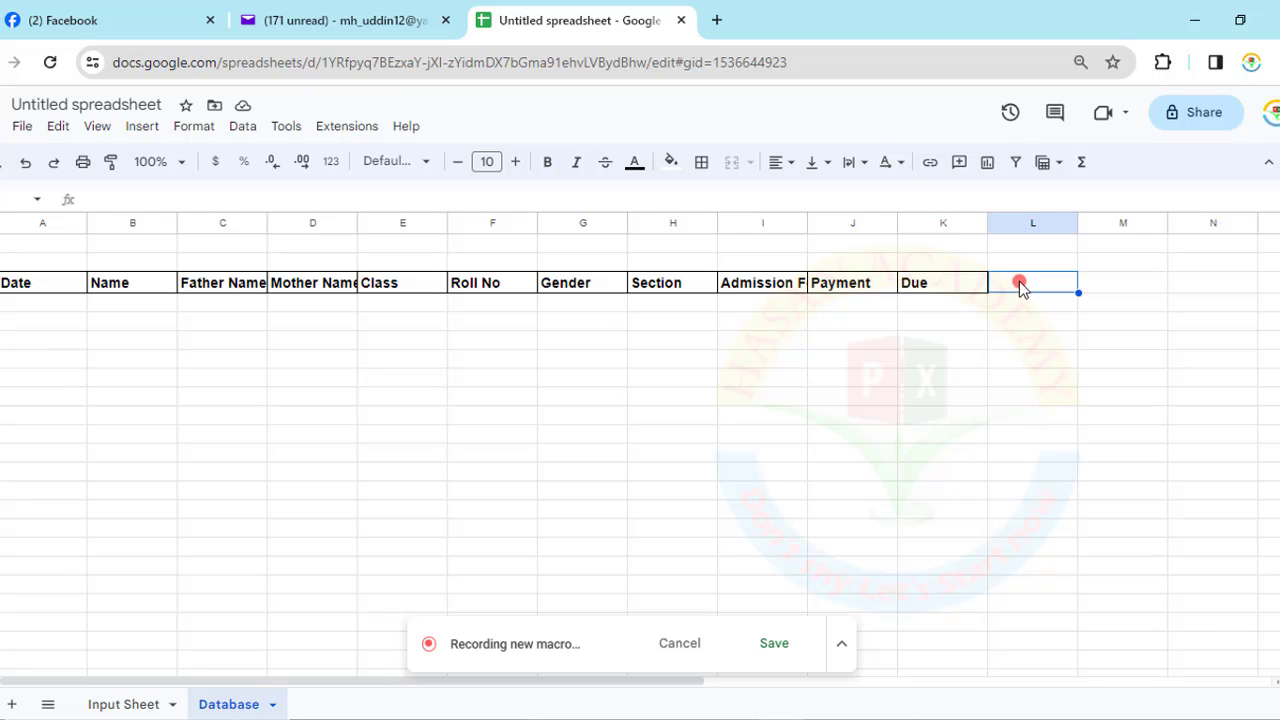
key(ctrl+Down)
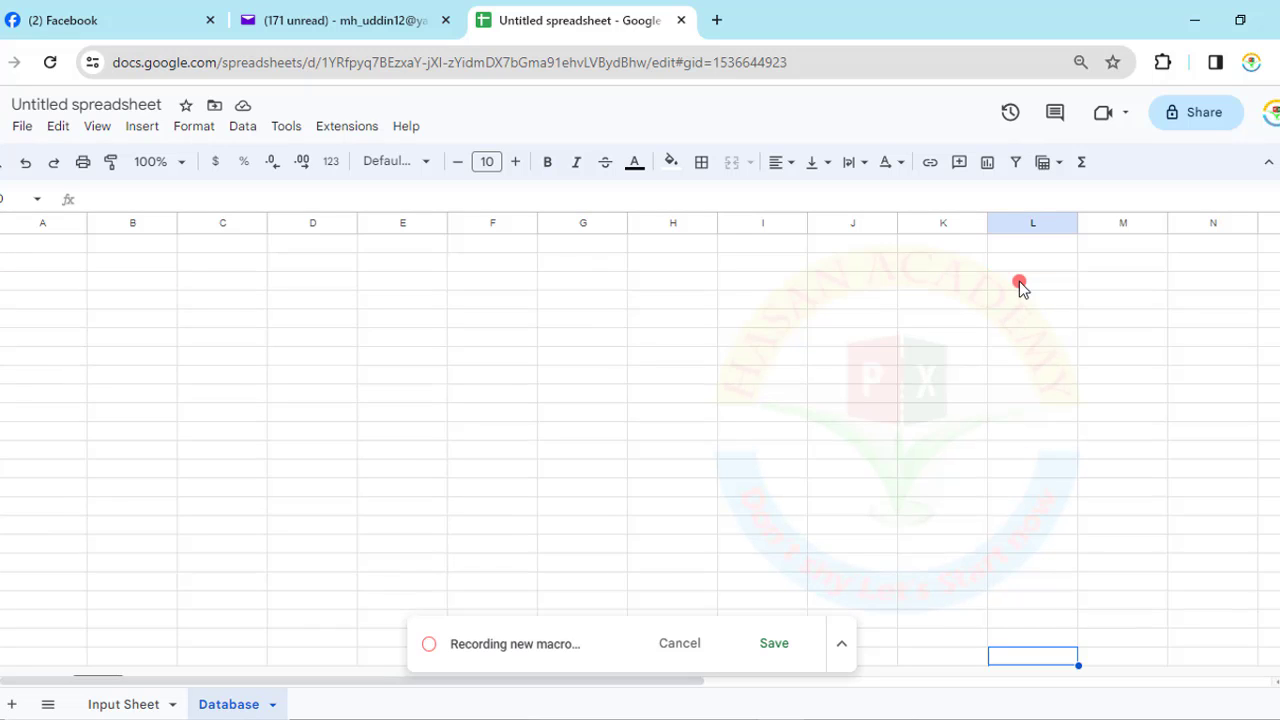
key(ctrl+Left)
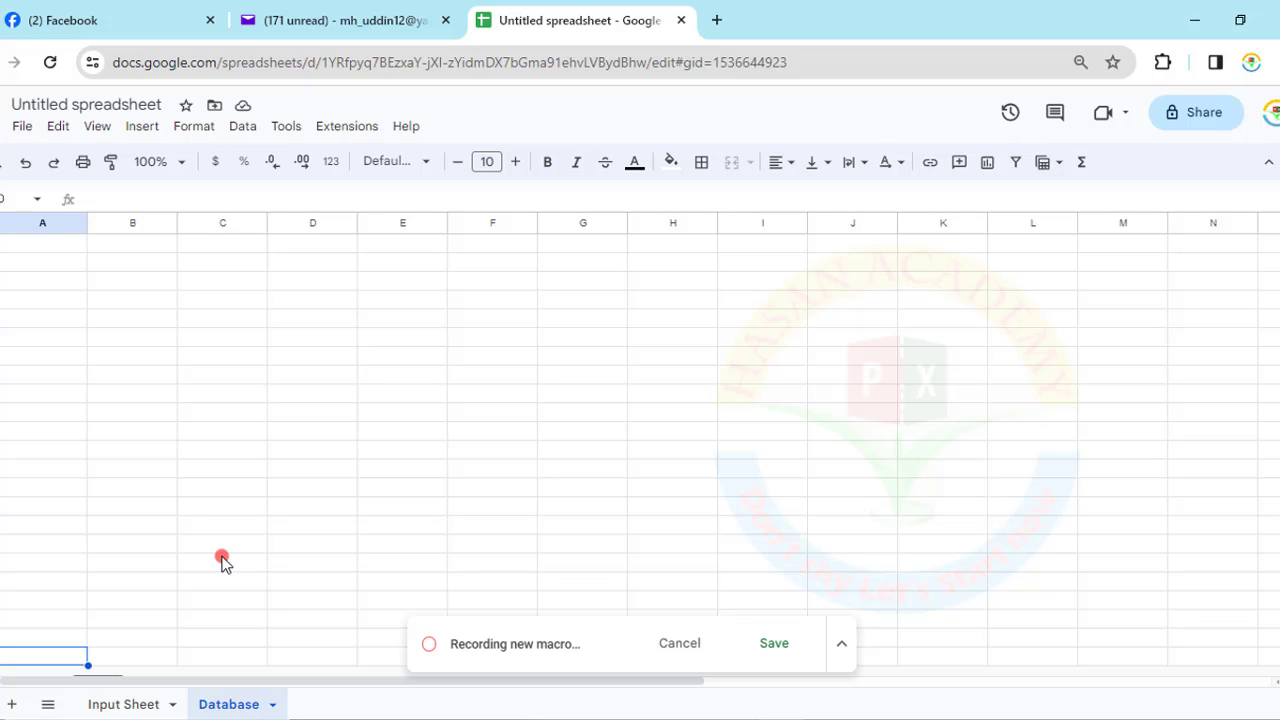
key(ctrl+Up)
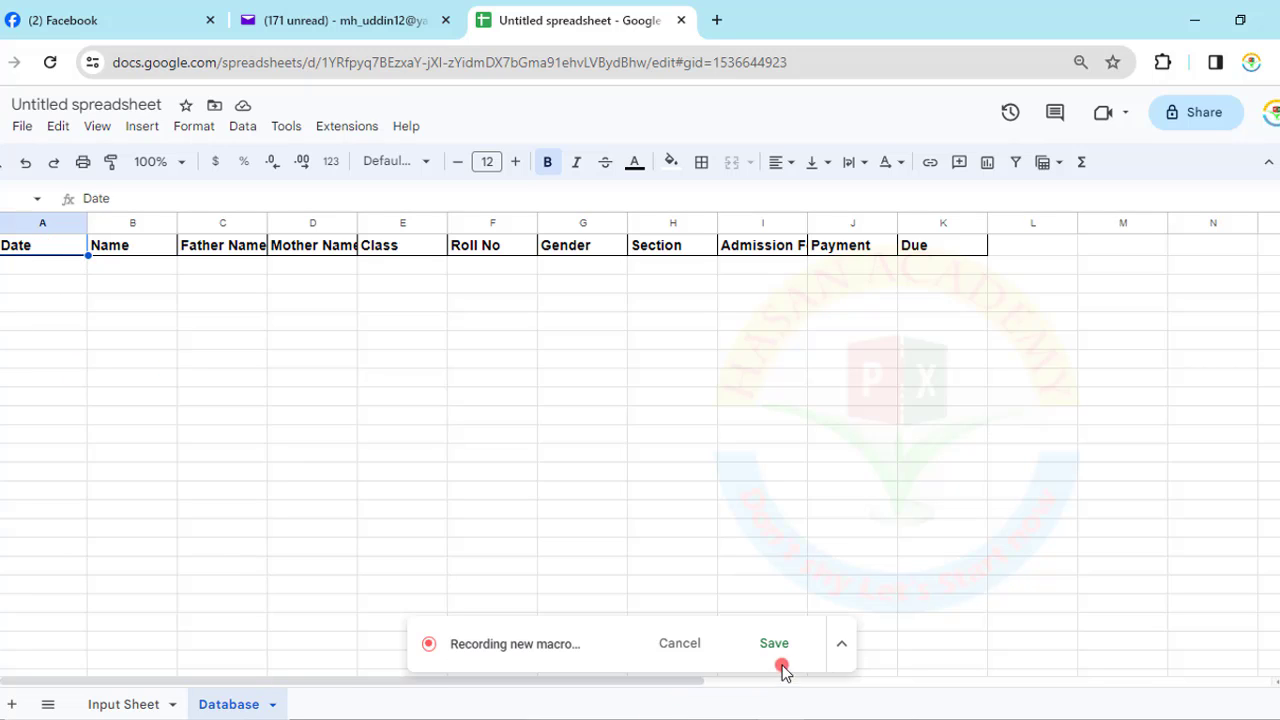
- Switch the macro recorder to relative references and move to cell A2 below Date
click(845, 643)
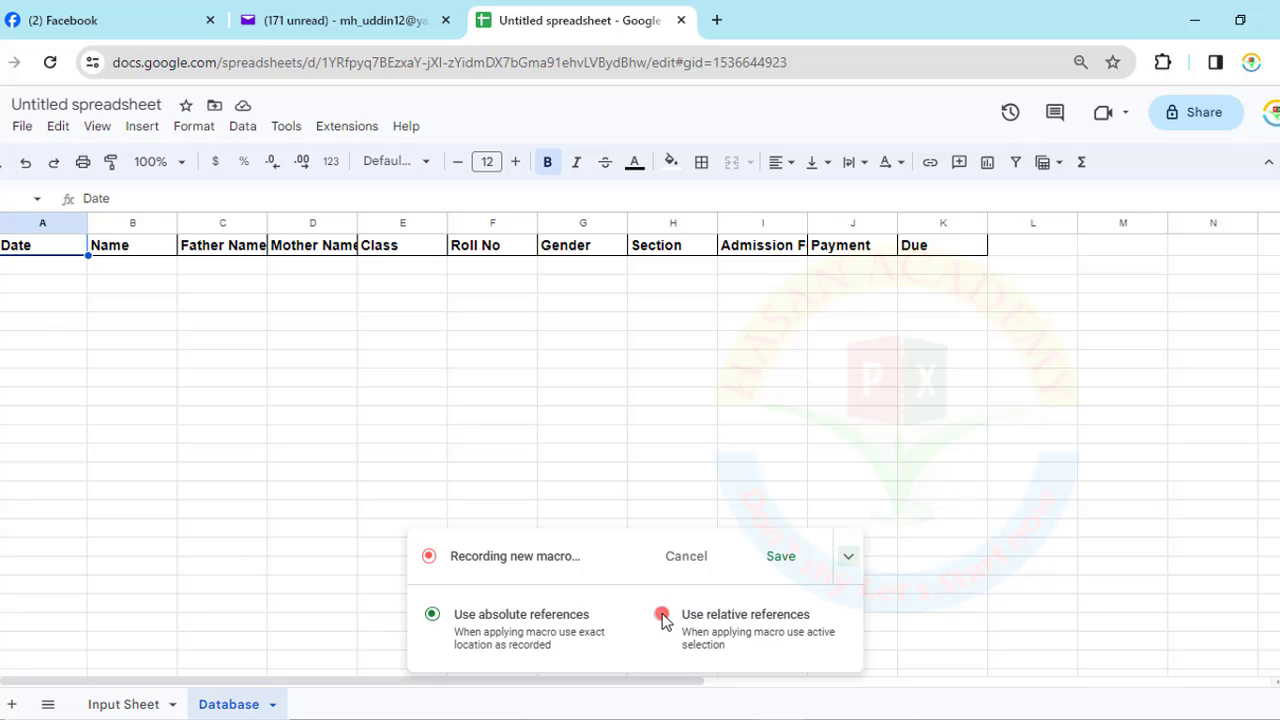
click(661, 614)
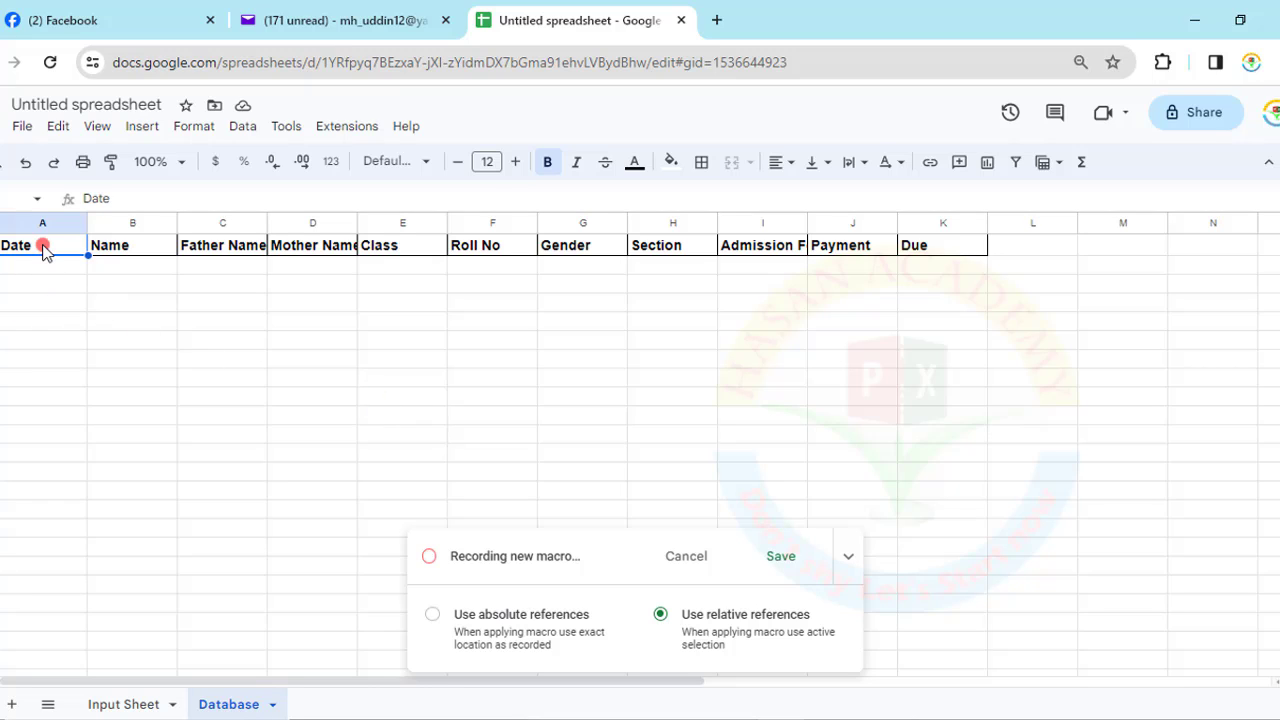
key(ctrl+Down)
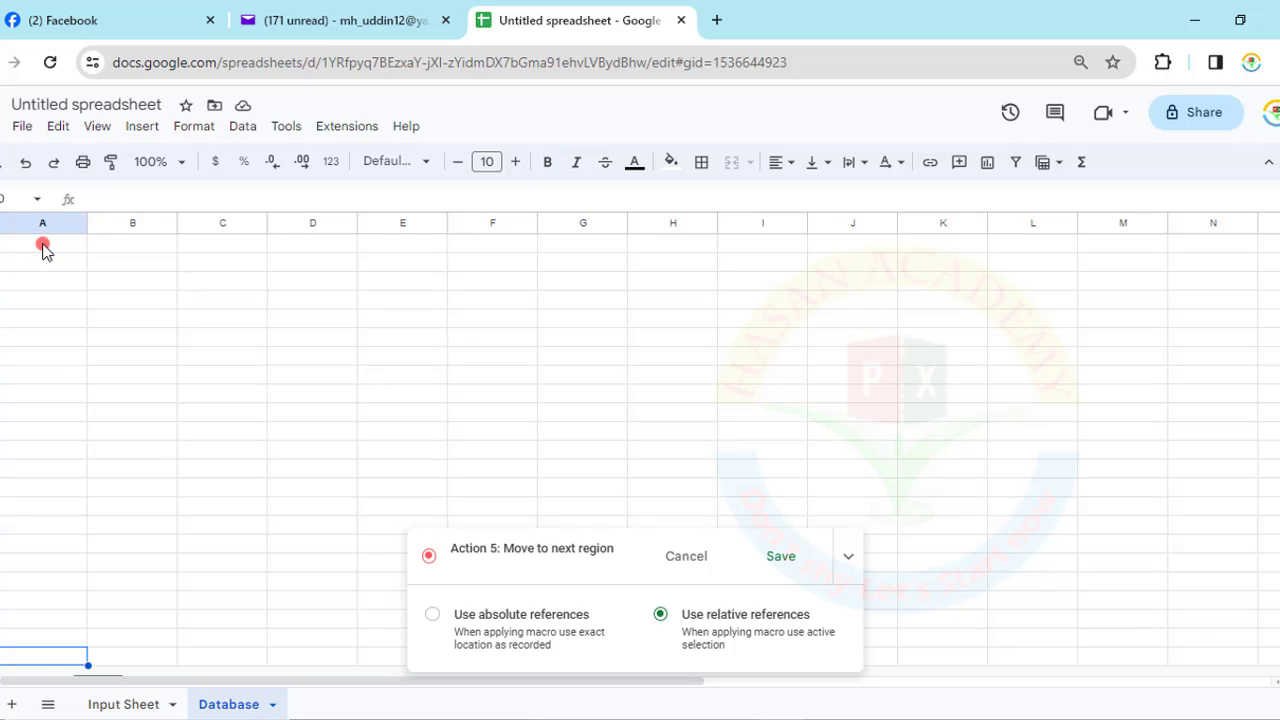
key(ctrl+Up)
key(Down)
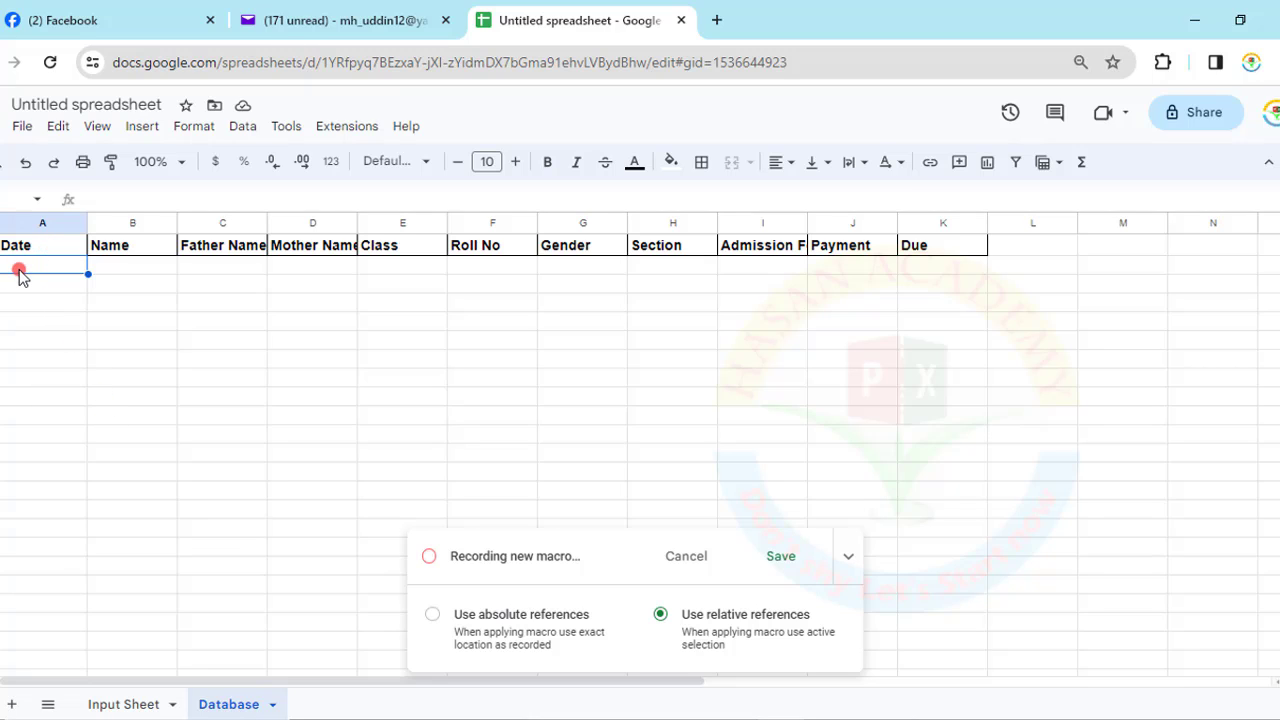
- Paste the copied record into Database cell A2 as values only, then return to the Input Sheet
right_click(20, 272)
mouse_move(20, 268)
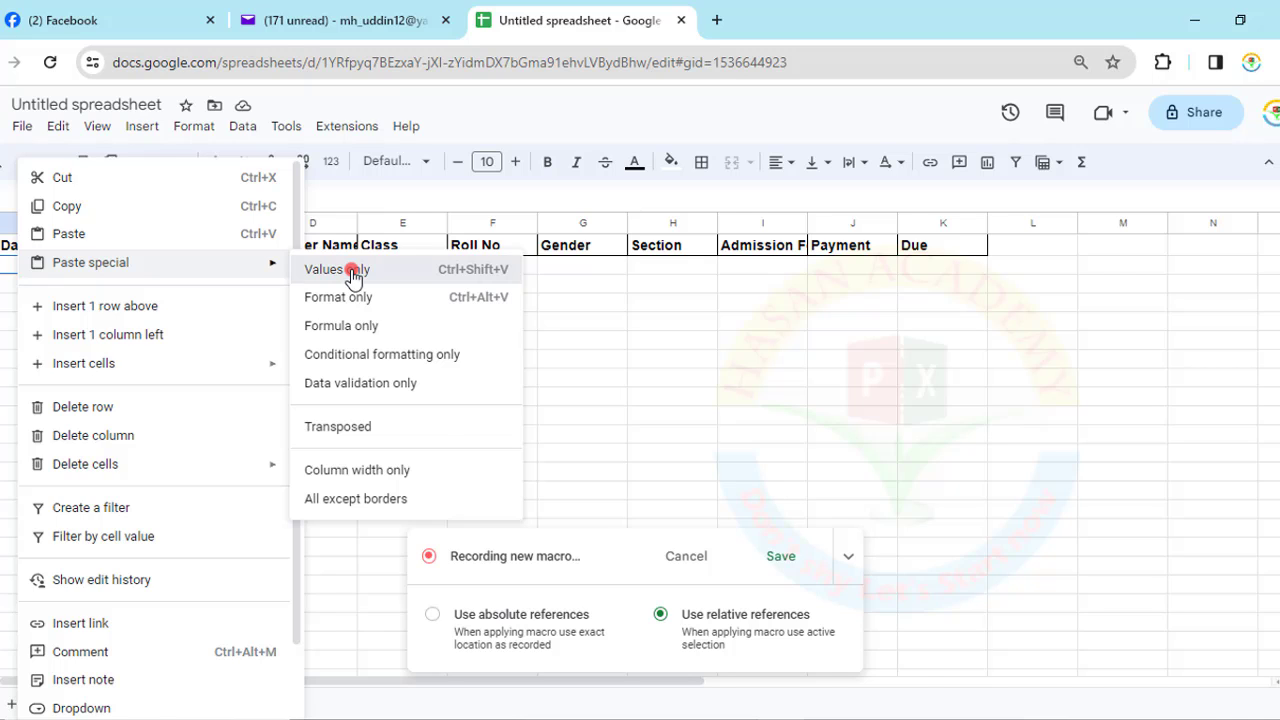
click(352, 271)
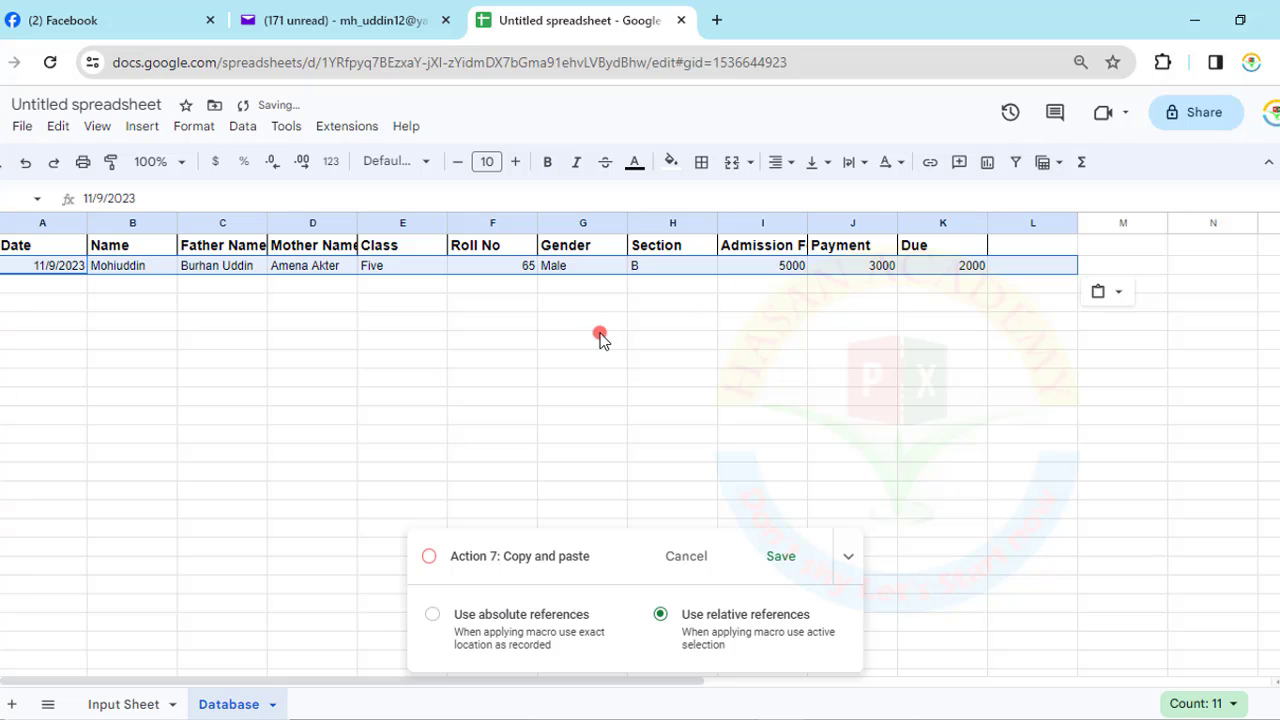
click(120, 706)
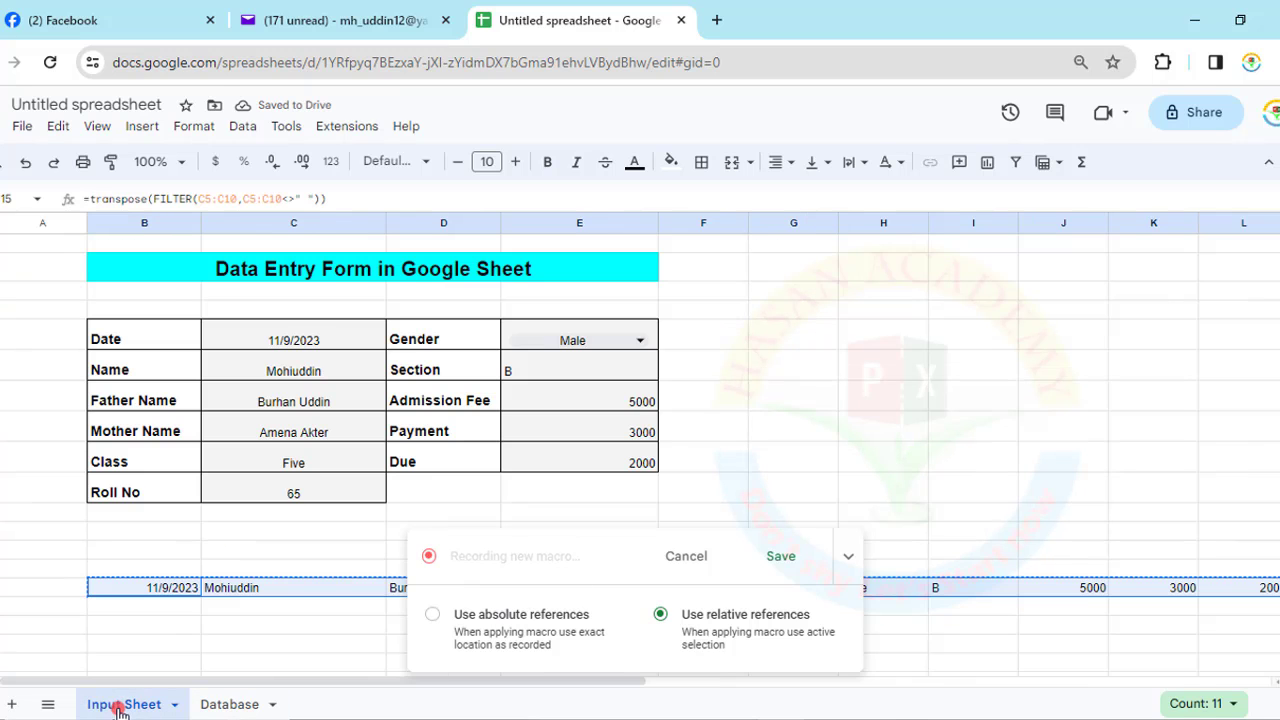
- Clear the Date–Roll No entries (C5:C10) and Section, Admission Fee, Payment (E6:E8), then select B11
click(272, 372)
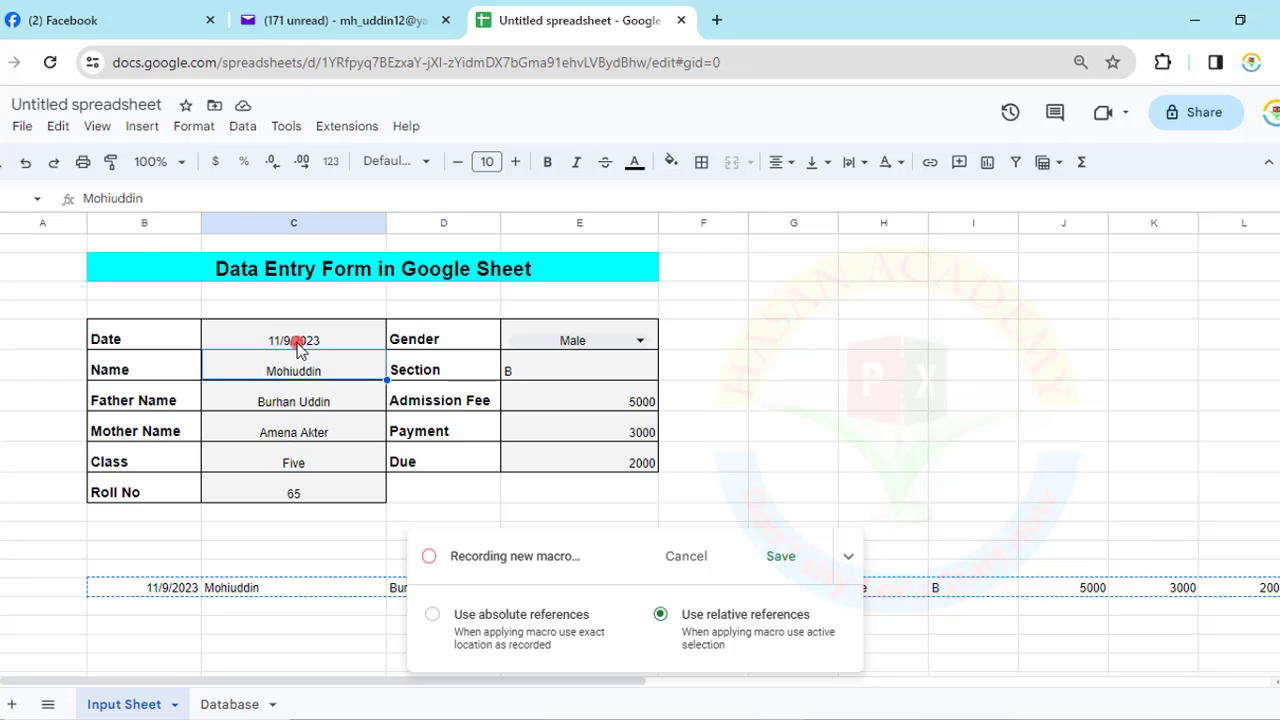
drag(303, 337, 306, 492)
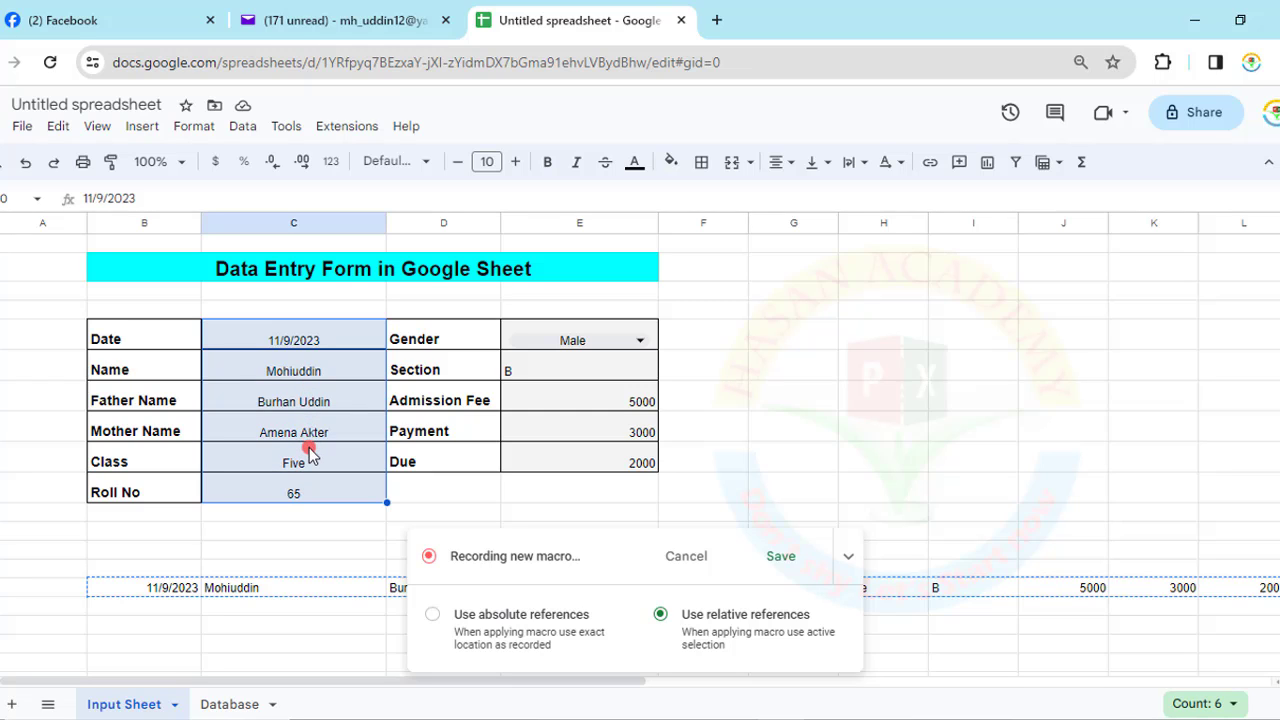
key(Delete)
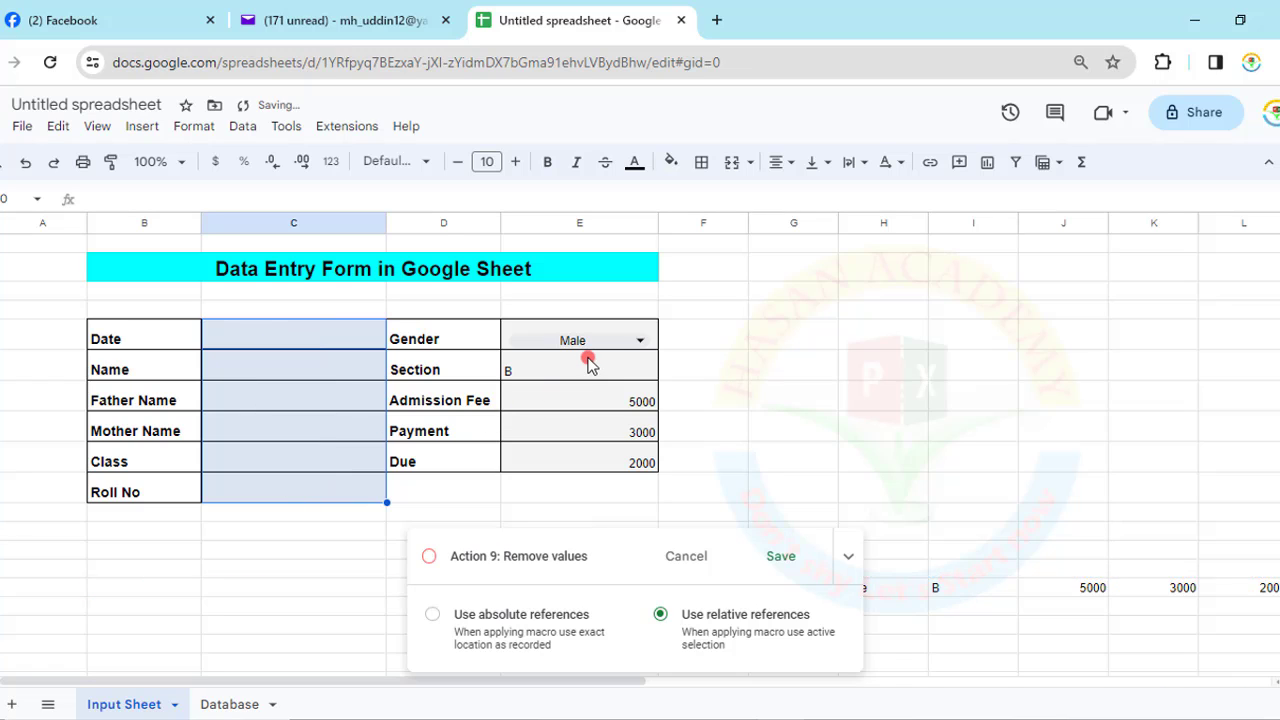
drag(587, 370, 600, 428)
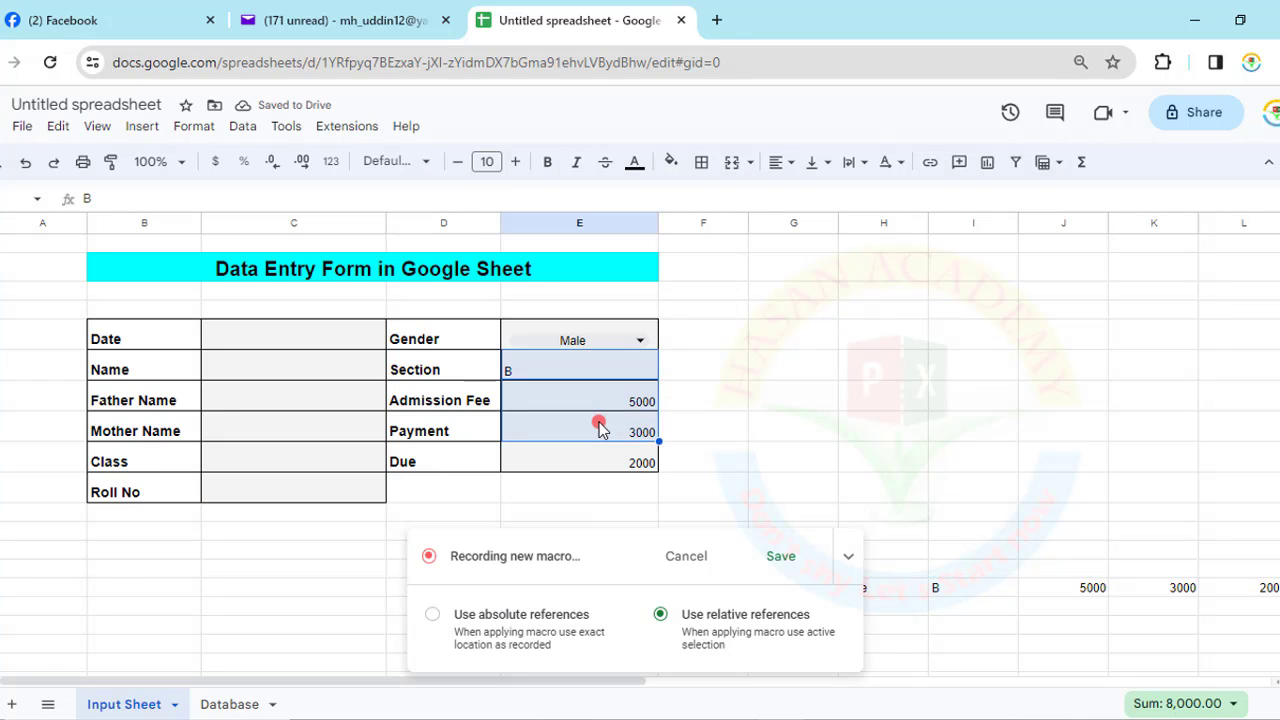
key(Delete)
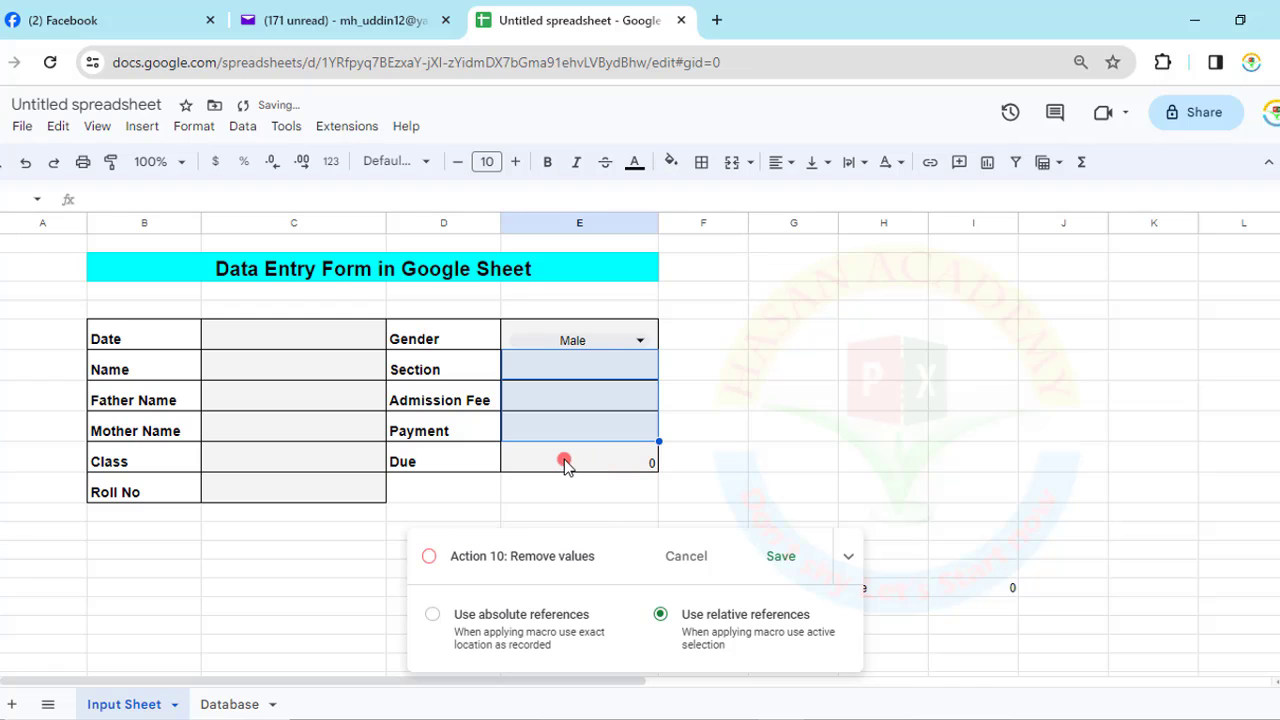
click(115, 528)
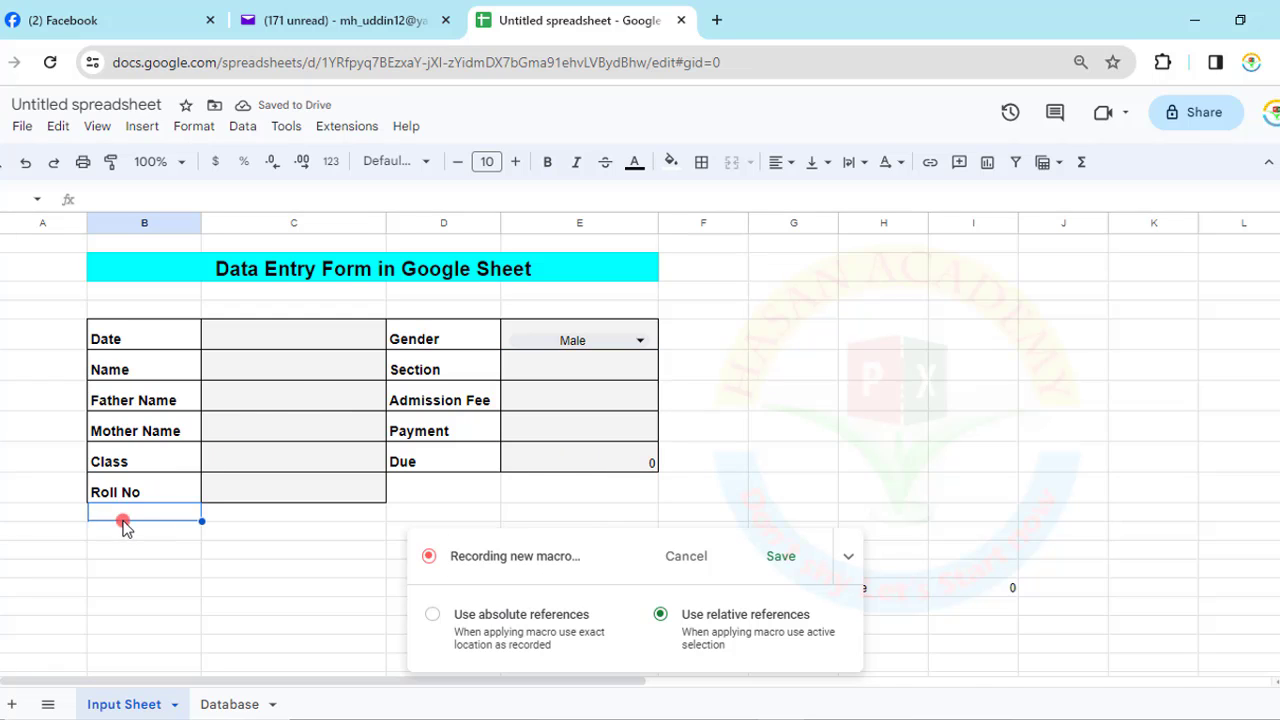
- Stop recording and save the macro under a custom name, then check the Database sheet and return
click(780, 563)
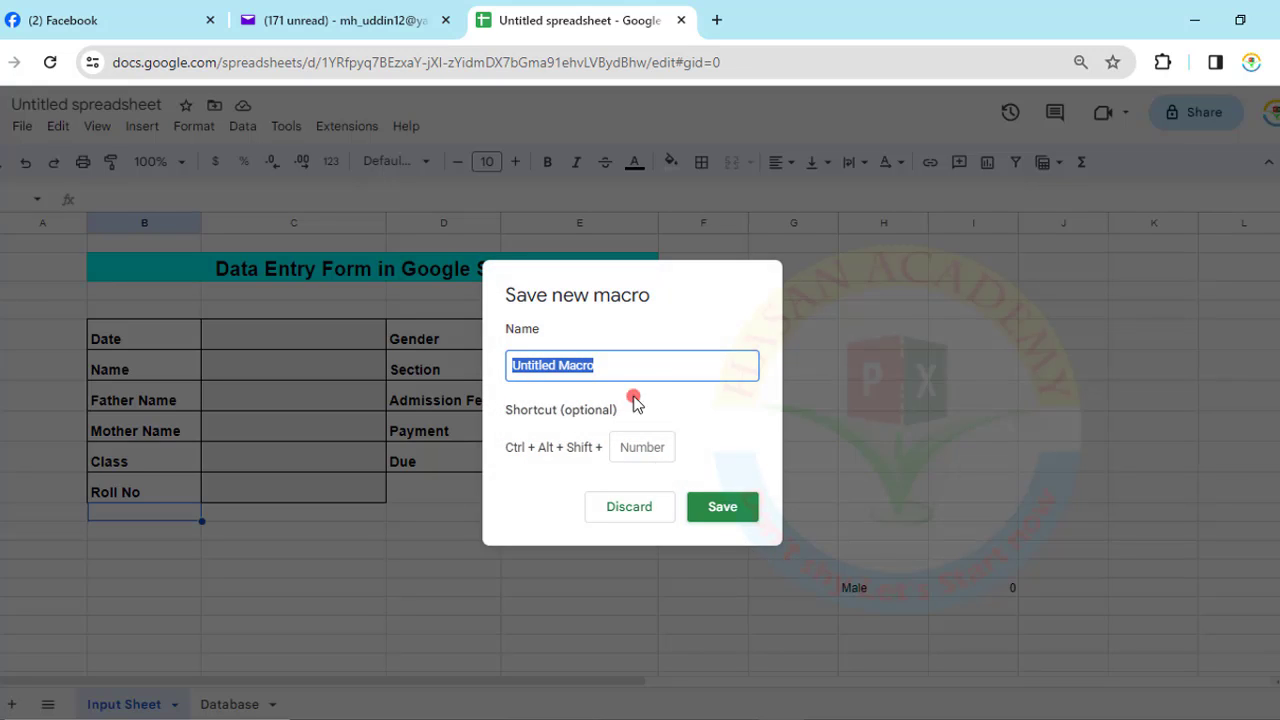
key(BackSpace)
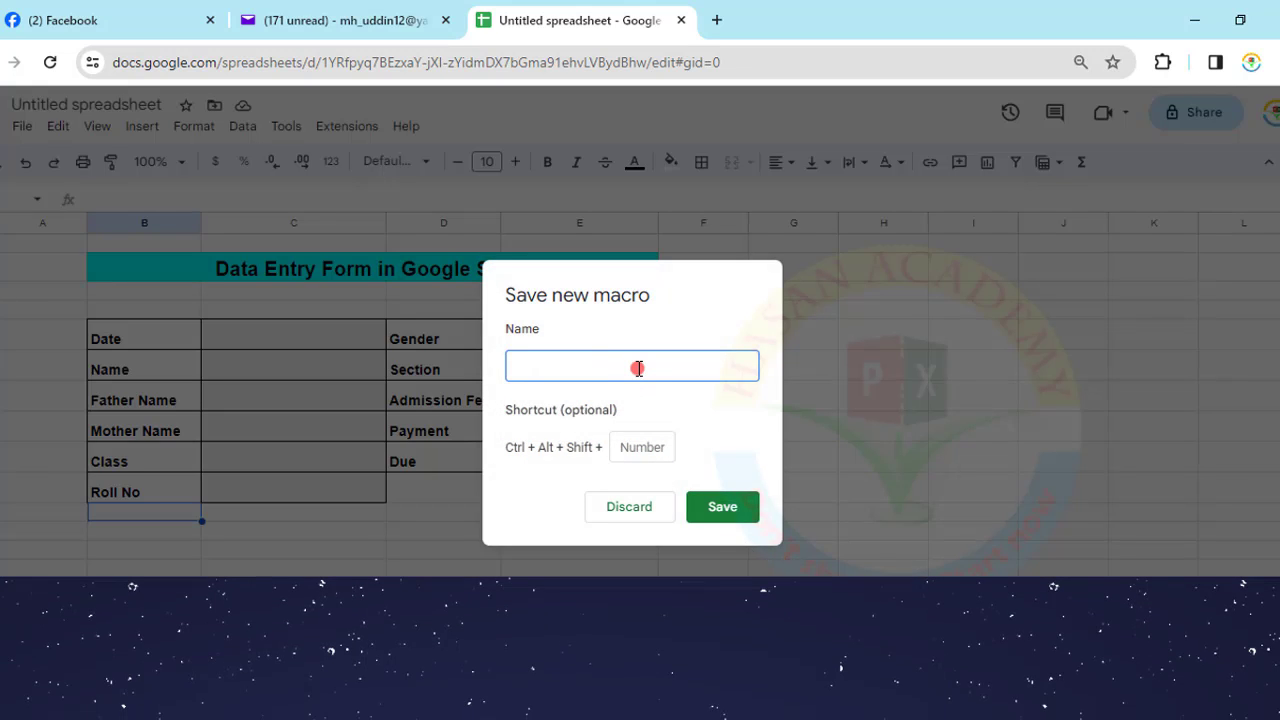
text(Hasan)
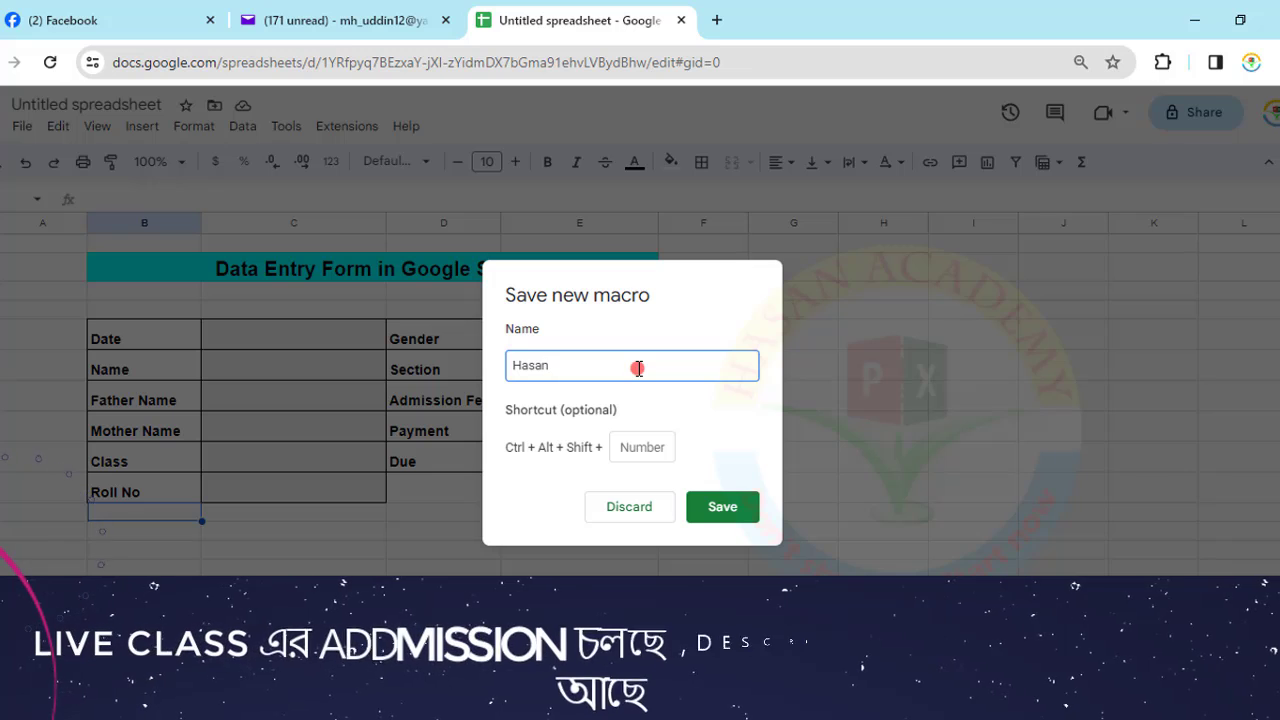
click(716, 510)
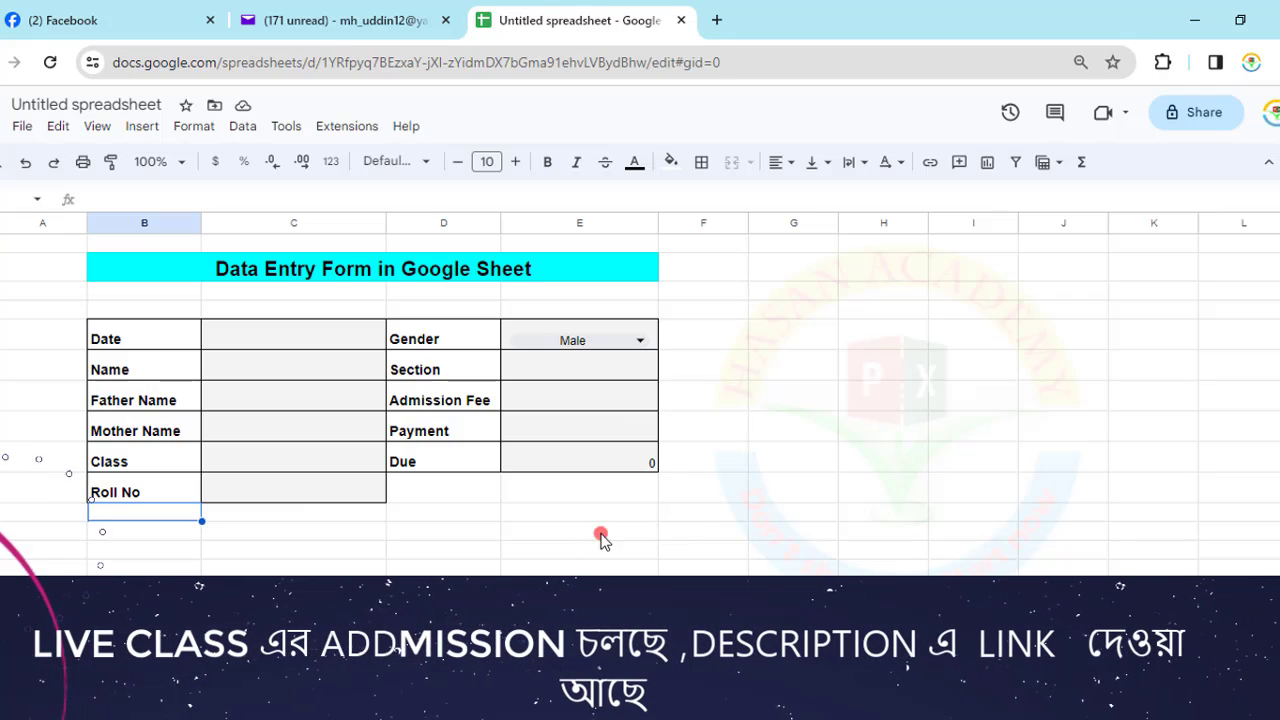
click(420, 552)
click(220, 704)
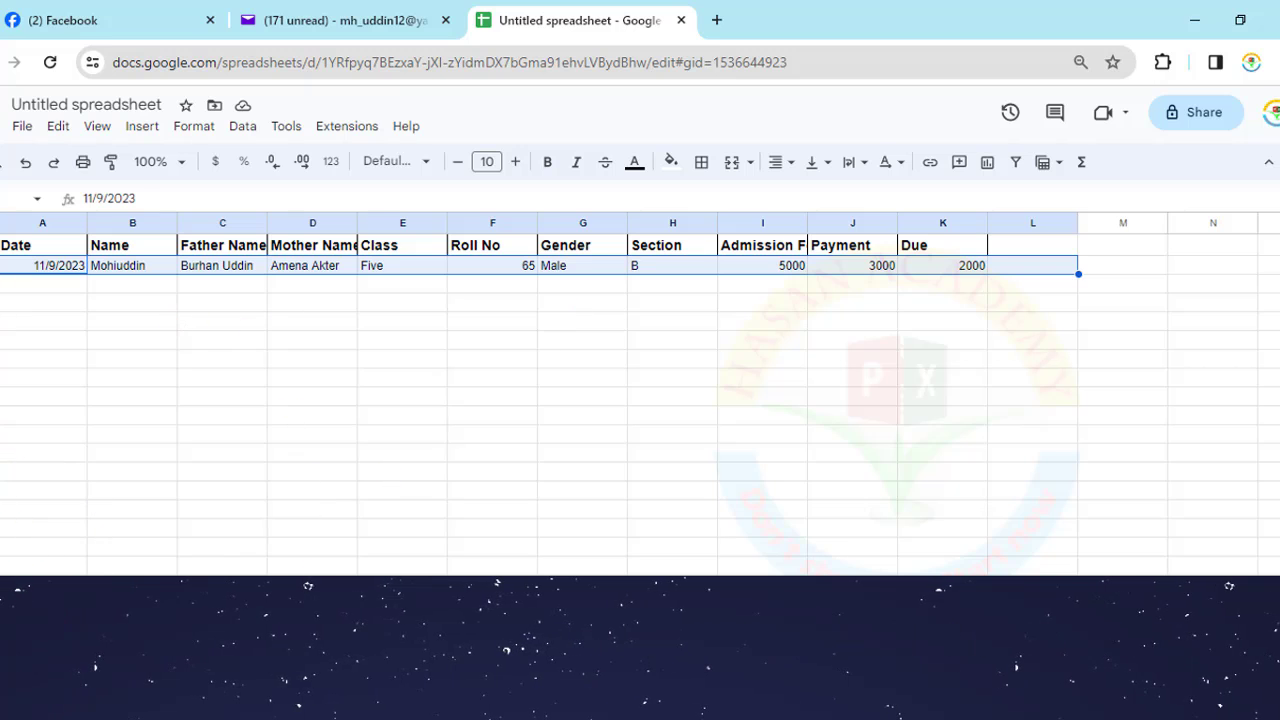
click(110, 703)
- Set the Date to 9 November and enter the student's name
double_click(251, 334)
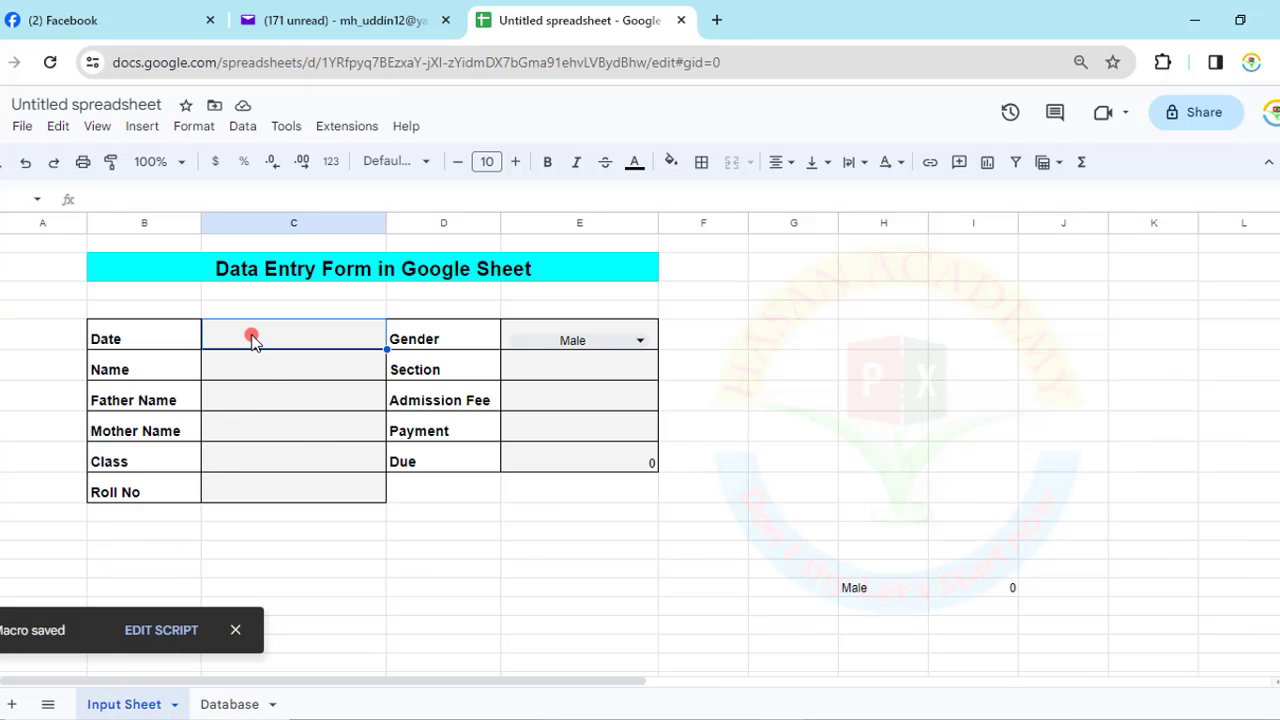
click(311, 425)
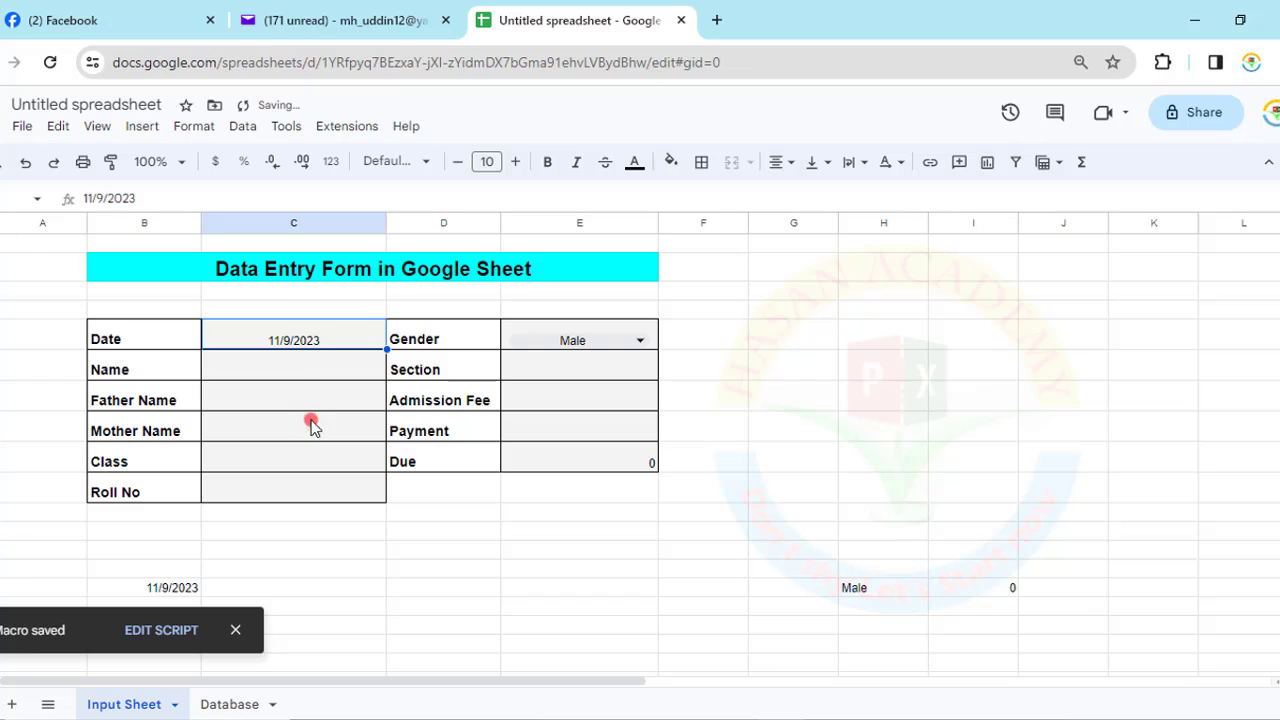
click(286, 367)
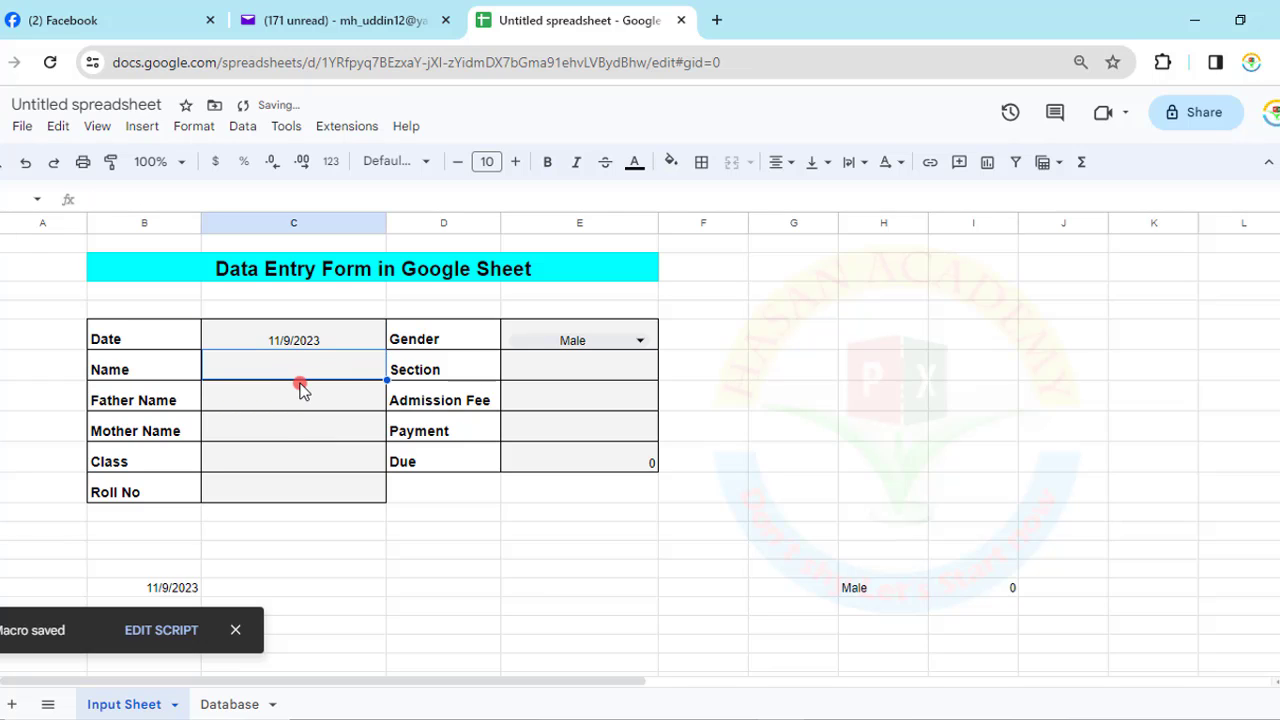
text(Hasan)
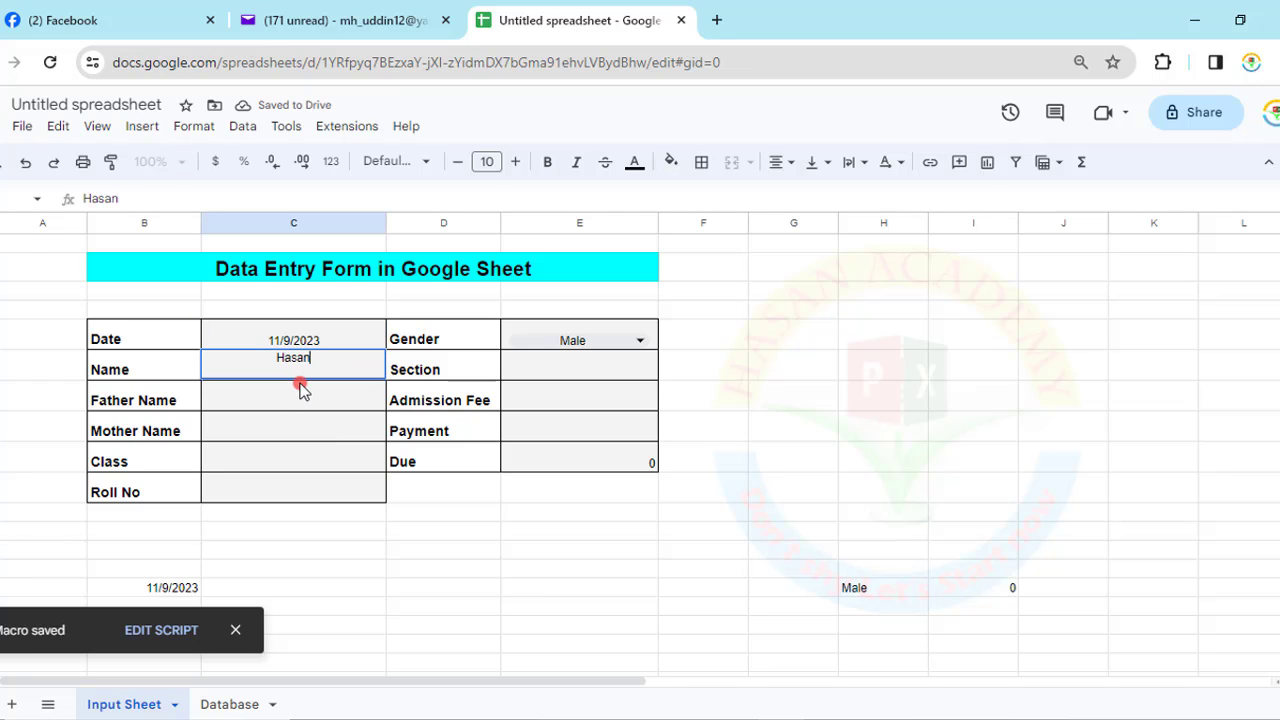
key(Return)
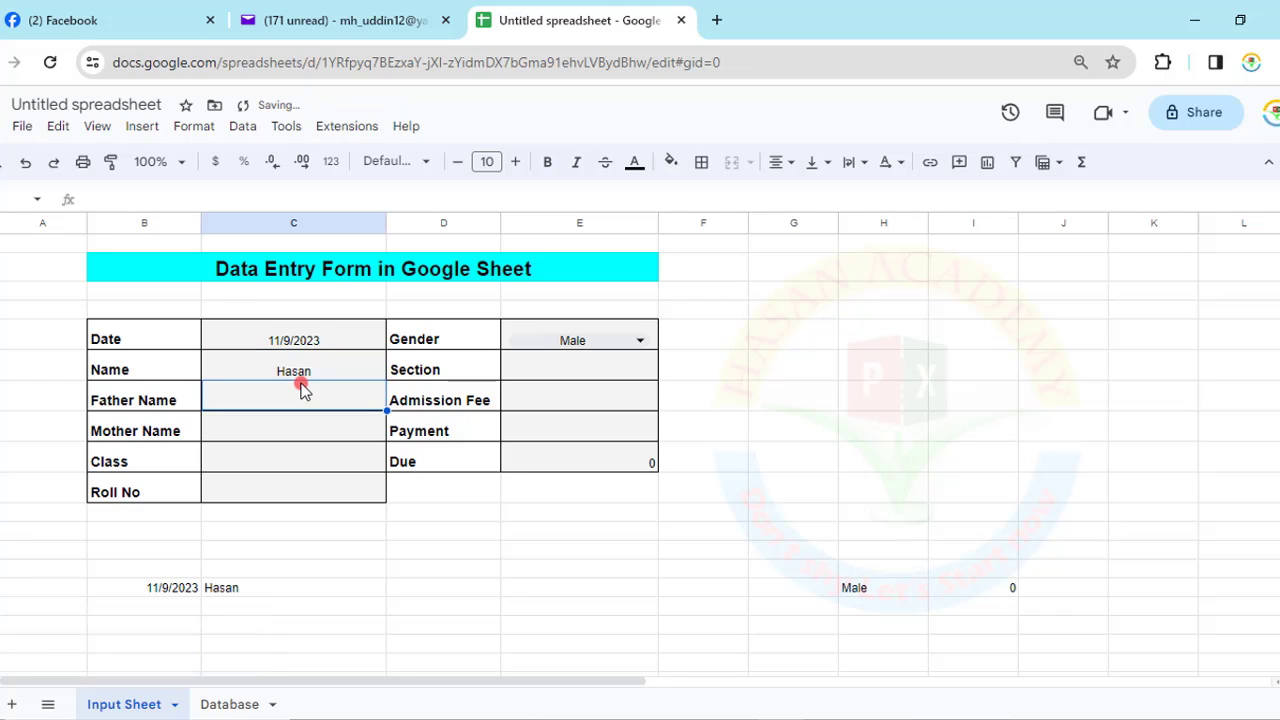
key(Up)
text(a)
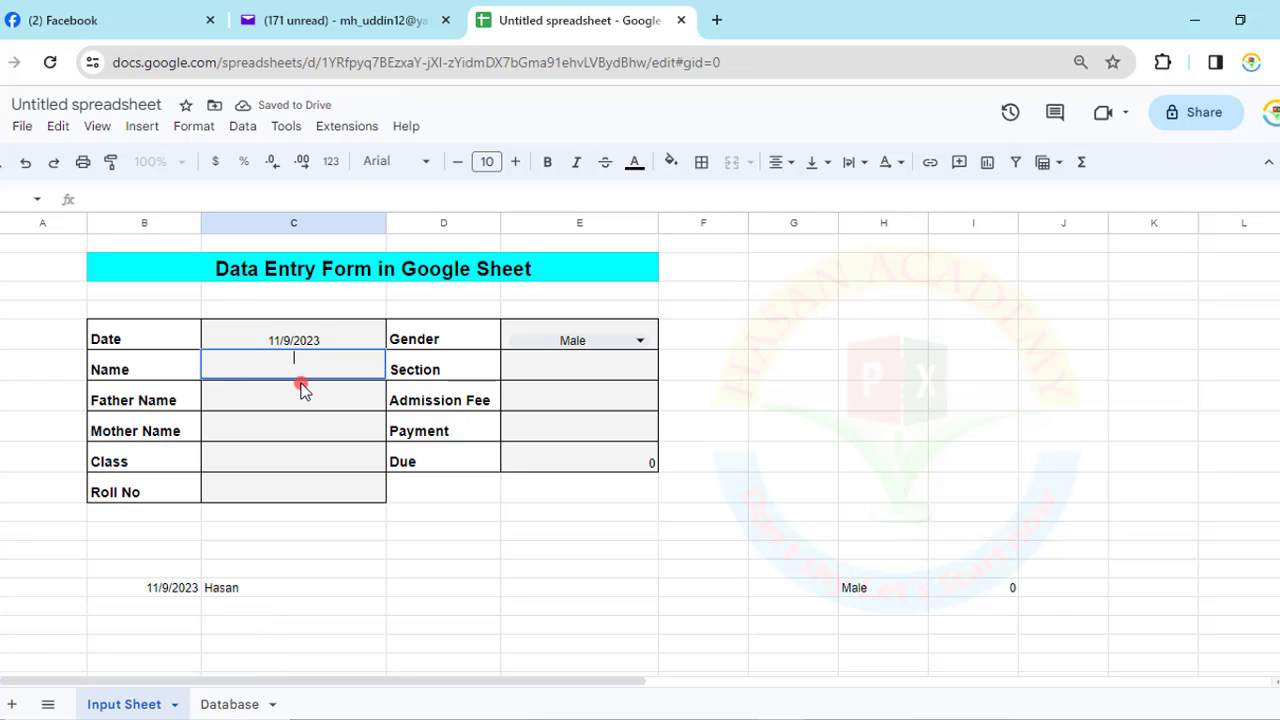
key(Return)
key(Up)
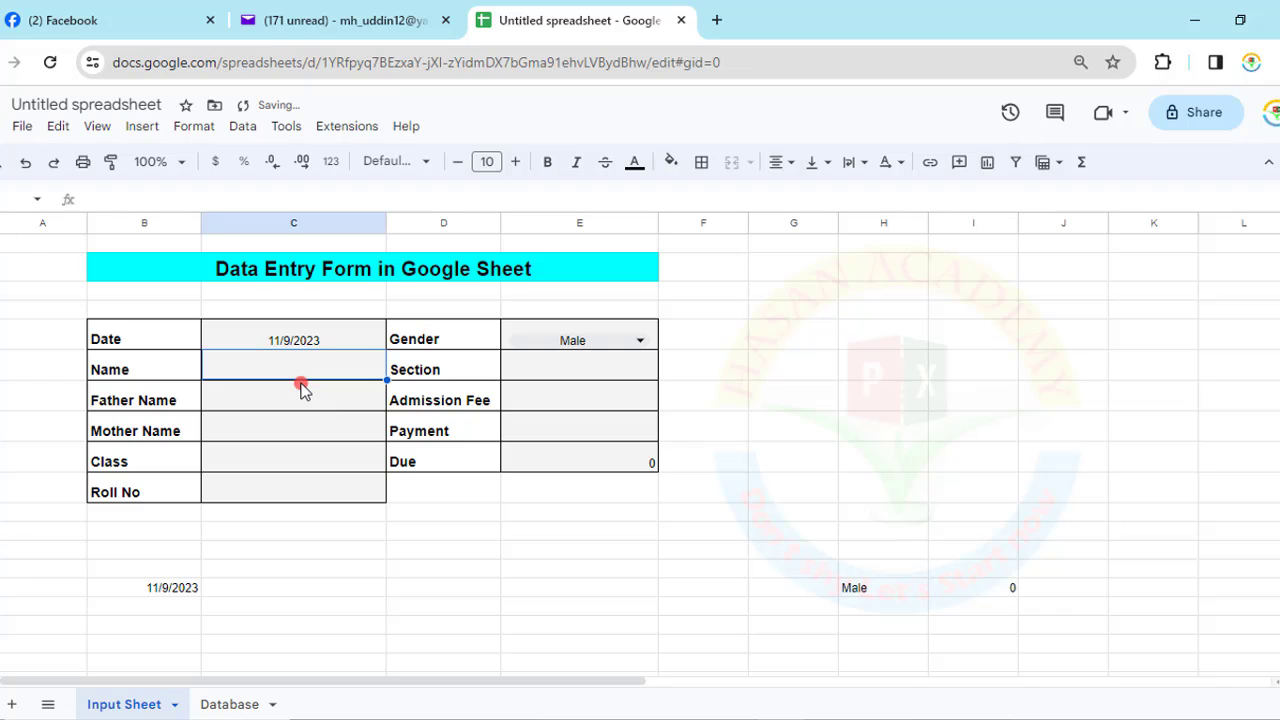
text(Haa)
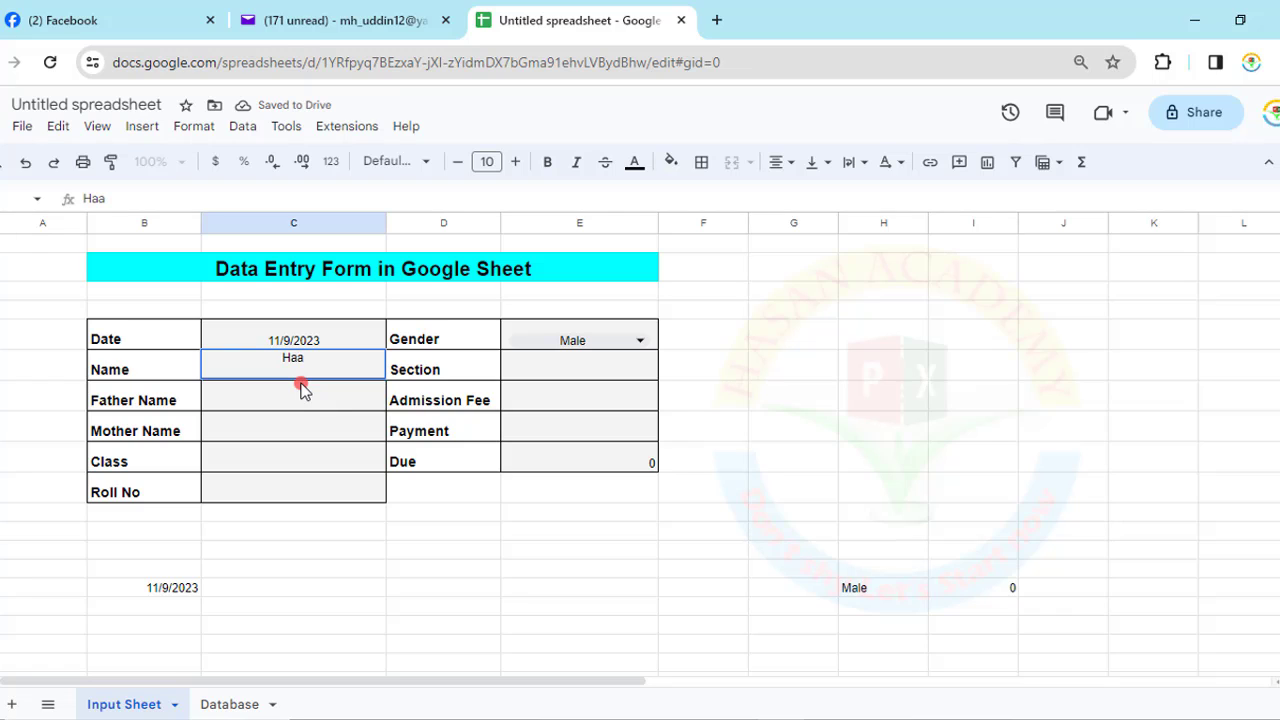
key(BackSpace)
text(san)
key(Return)
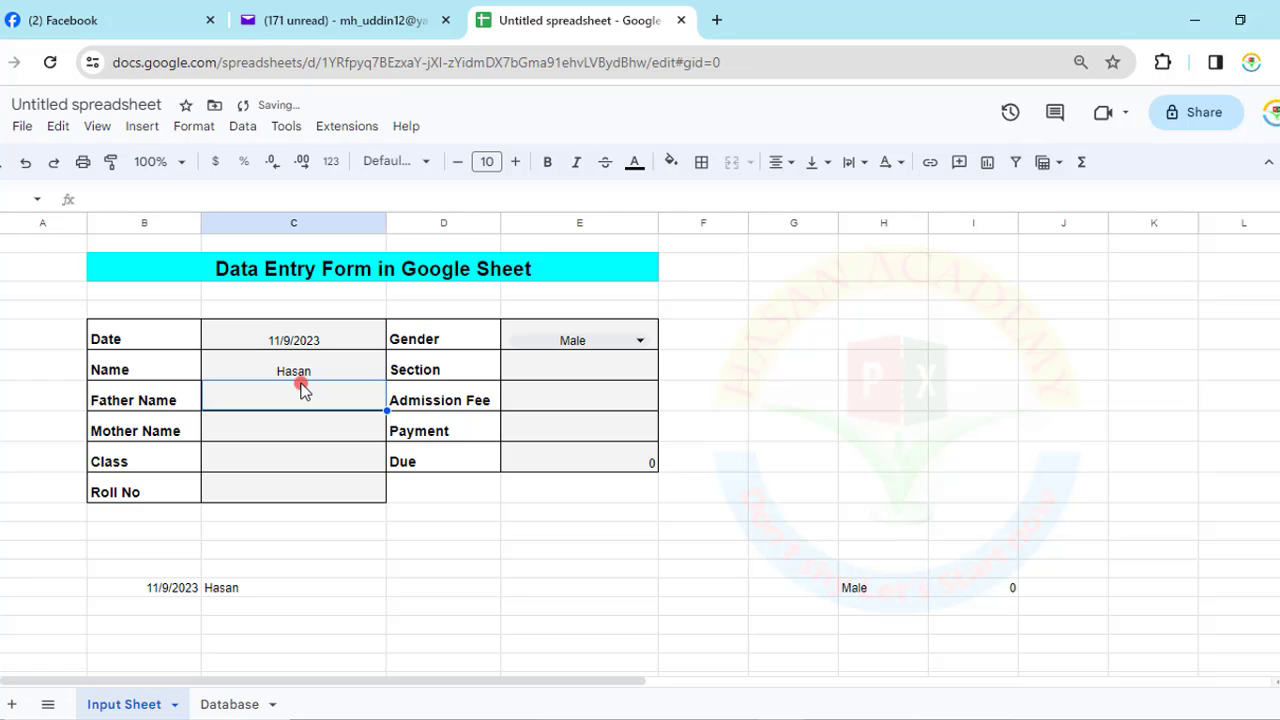
- Enter ABC as Father Name and copy it into Mother Name
text(ABC)
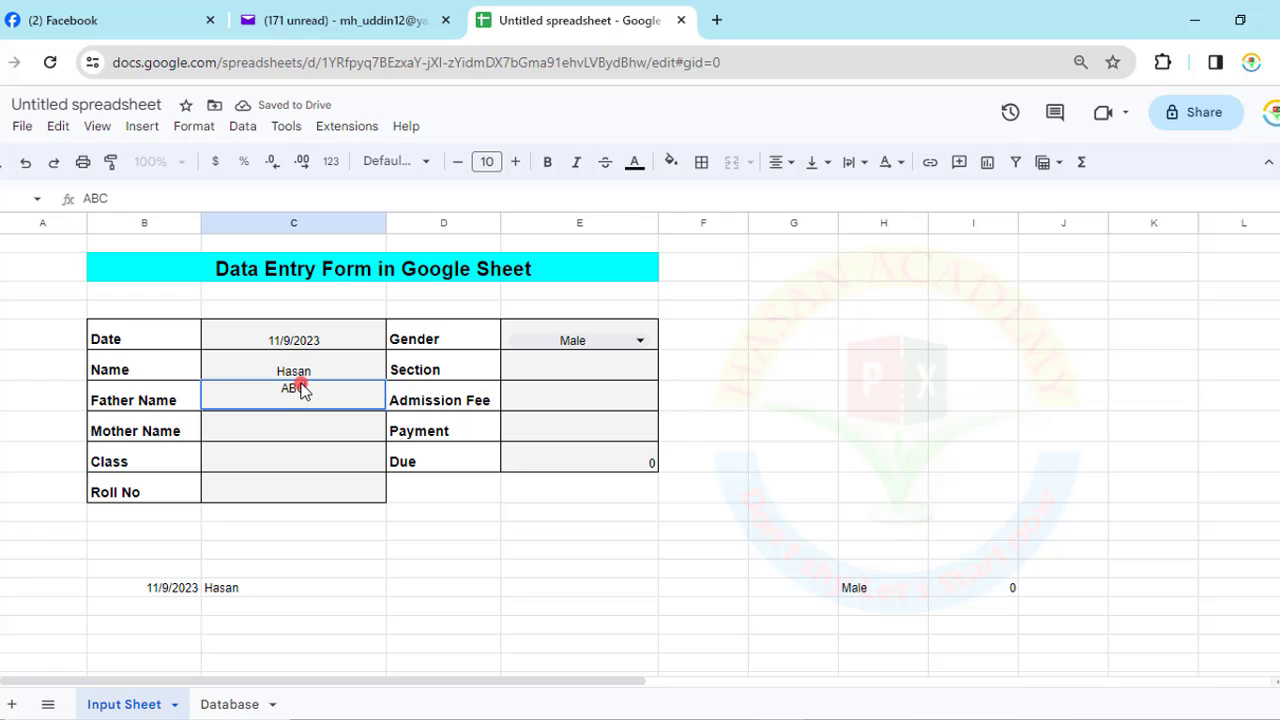
key(Return)
click(302, 390)
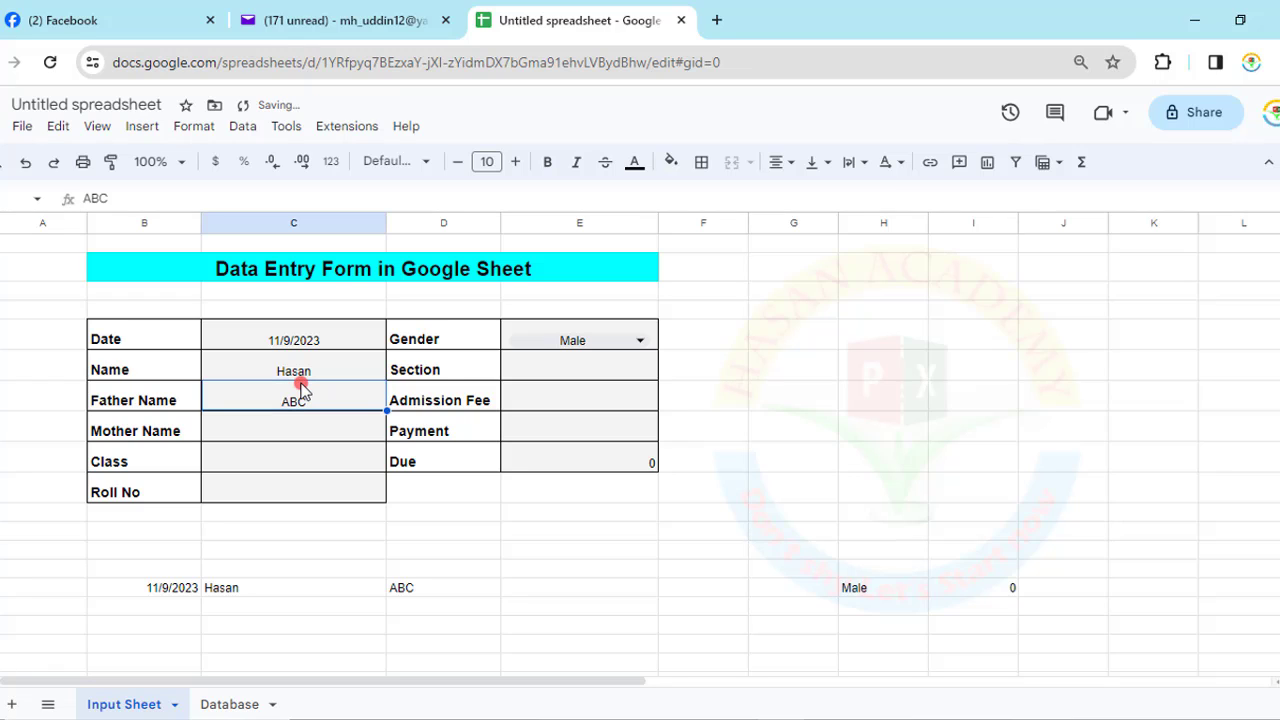
key(ctrl+c)
key(Down)
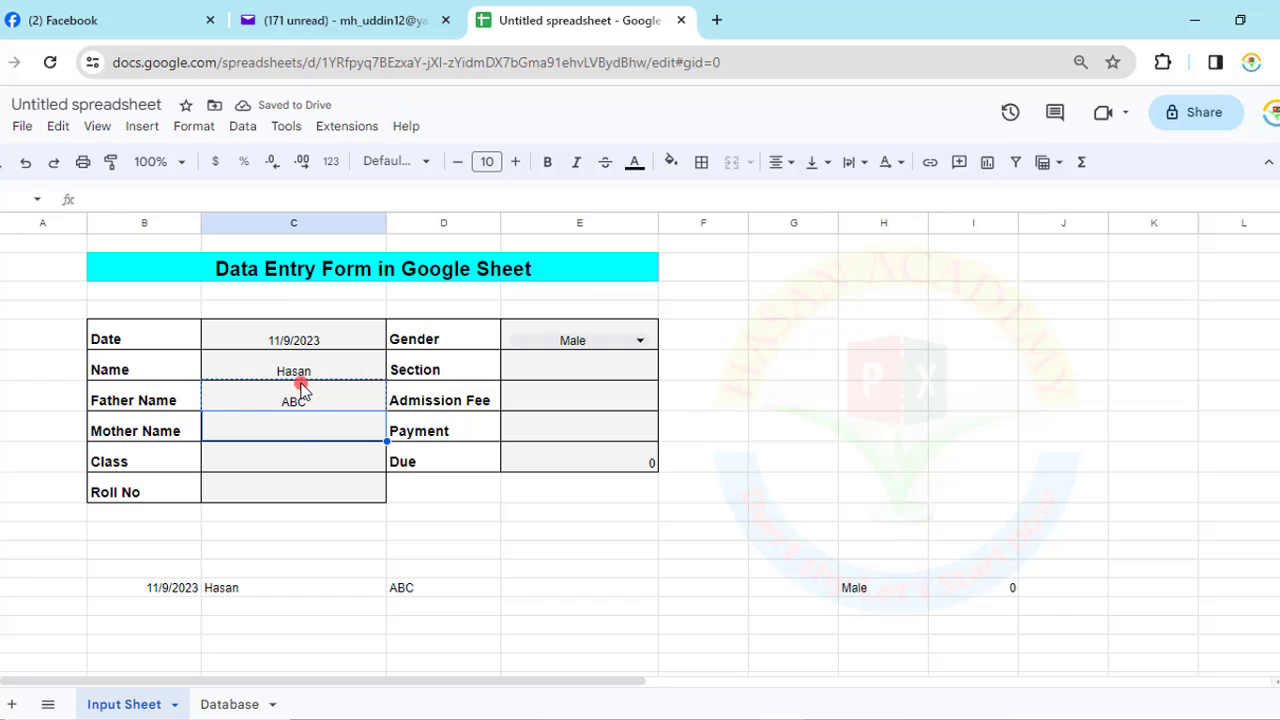
key(ctrl+v)
key(ctrl+Down)
key(Up)
key(Up)
key(Up)
key(Up)
key(Up)
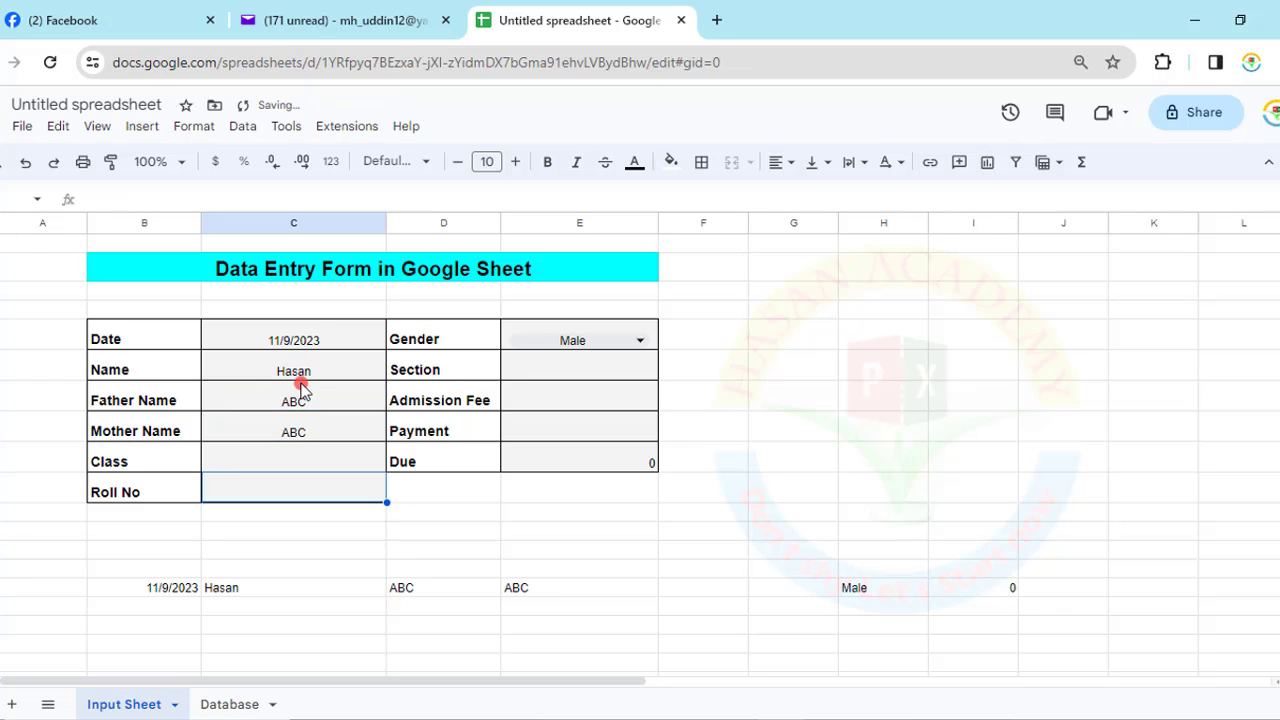
- Enter class 1 and roll number 12
key(Down)
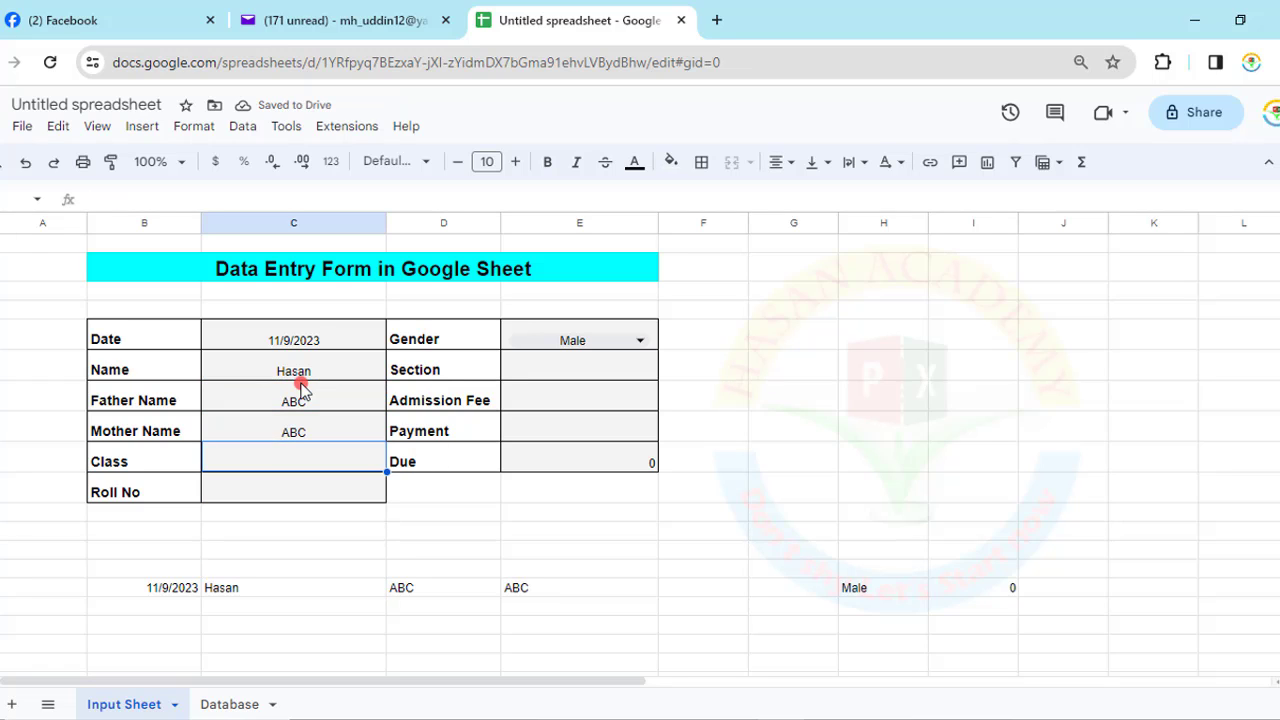
text(1)
key(Return)
text(12)
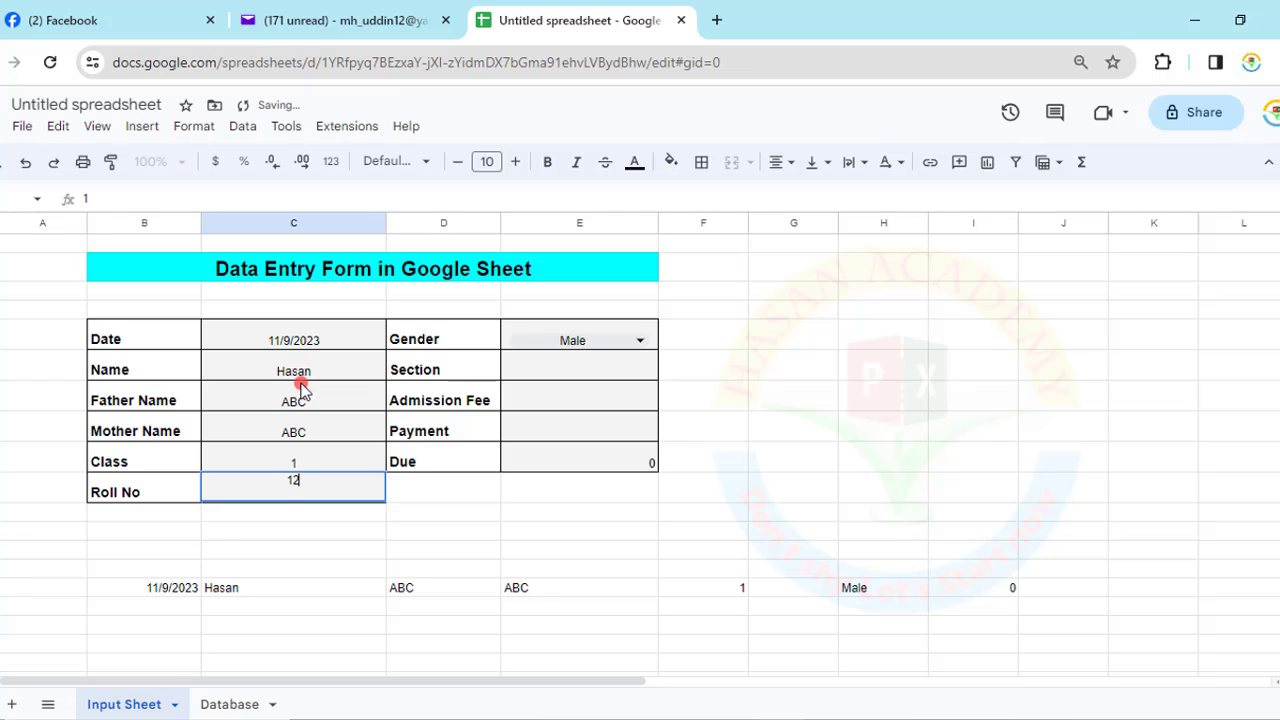
key(Tab)
- Fill in Section A, admission fee 4000 and payment 1000
key(Up)
key(Up)
key(Up)
key(Up)
key(Up)
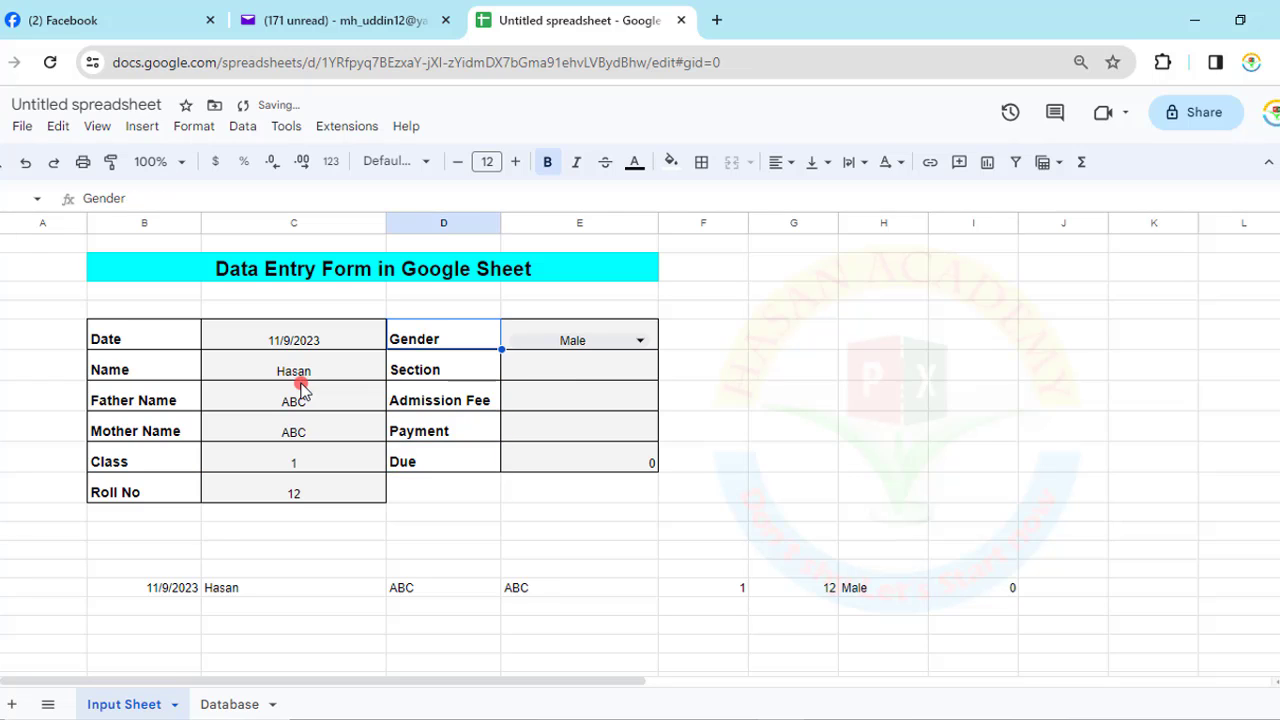
key(Right)
key(Down)
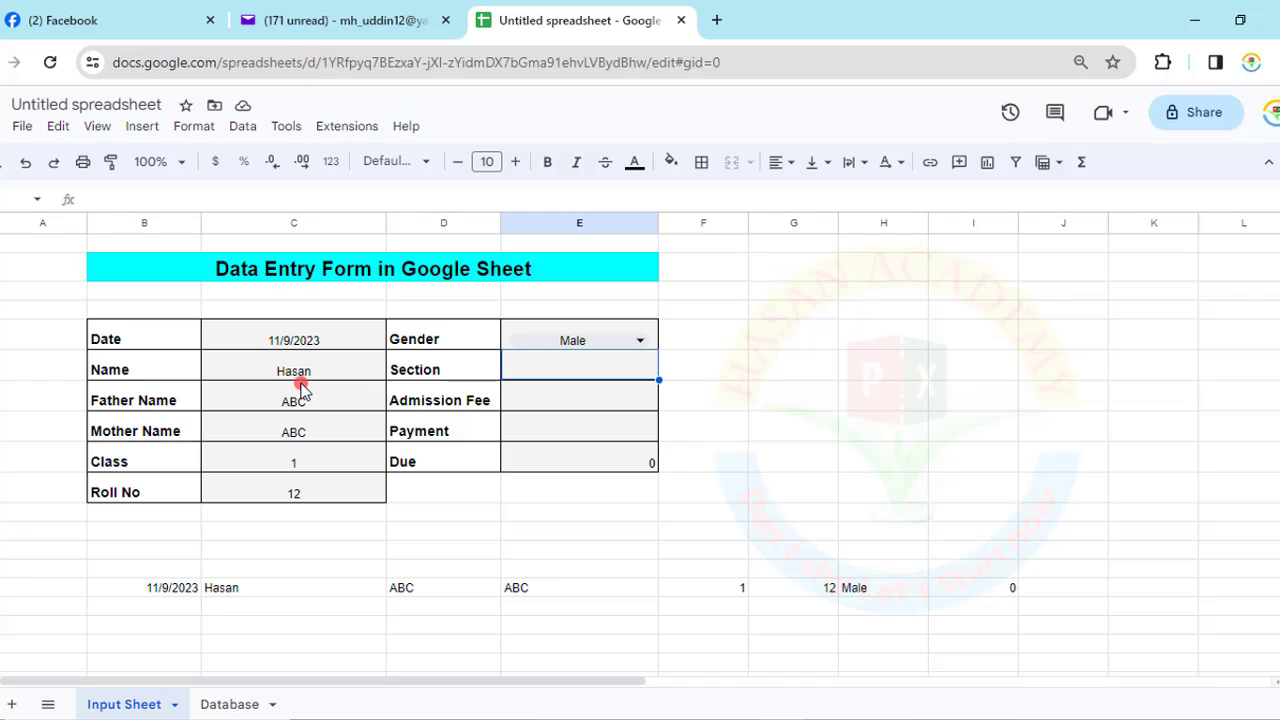
text(A)
key(Return)
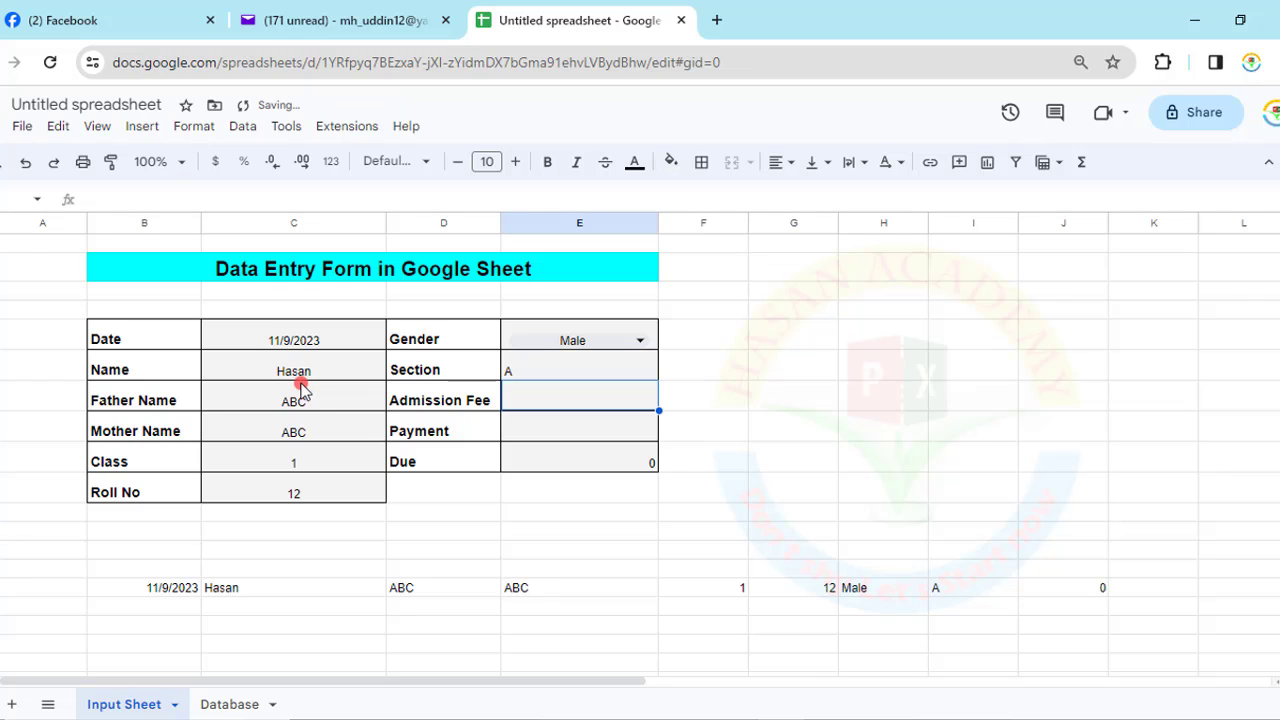
text(400)
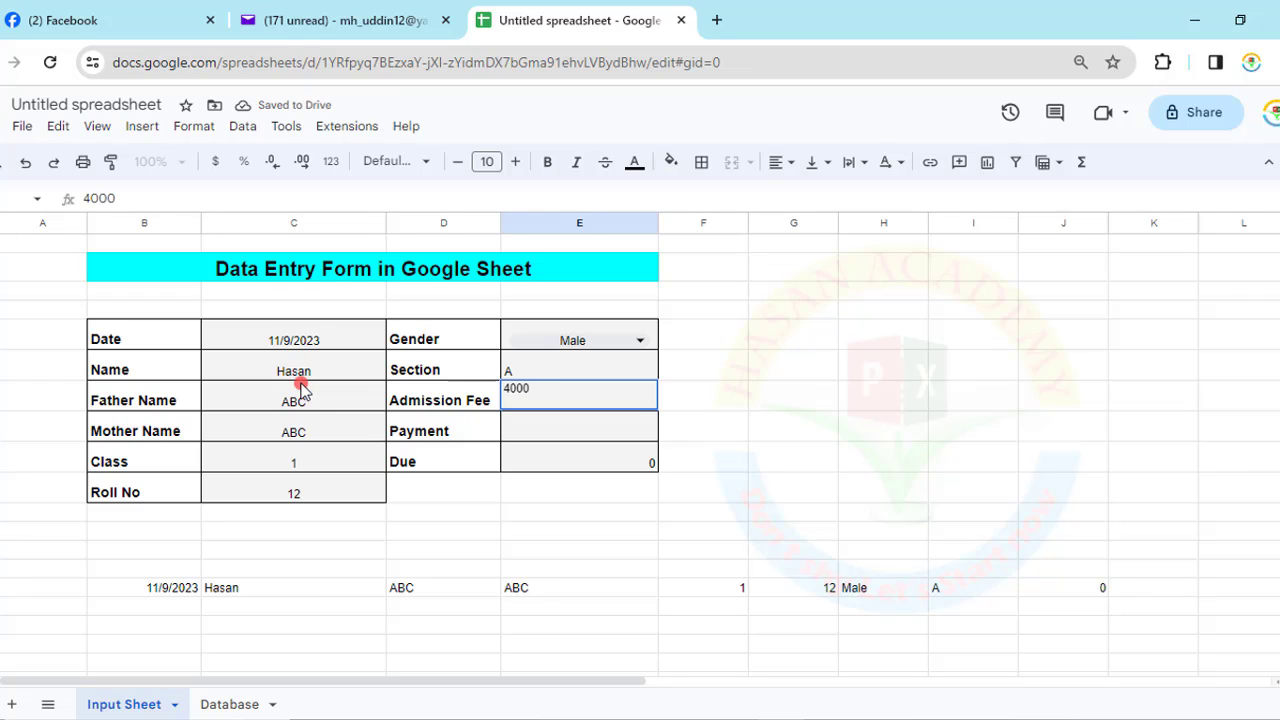
text(0)
key(Return)
text(100)
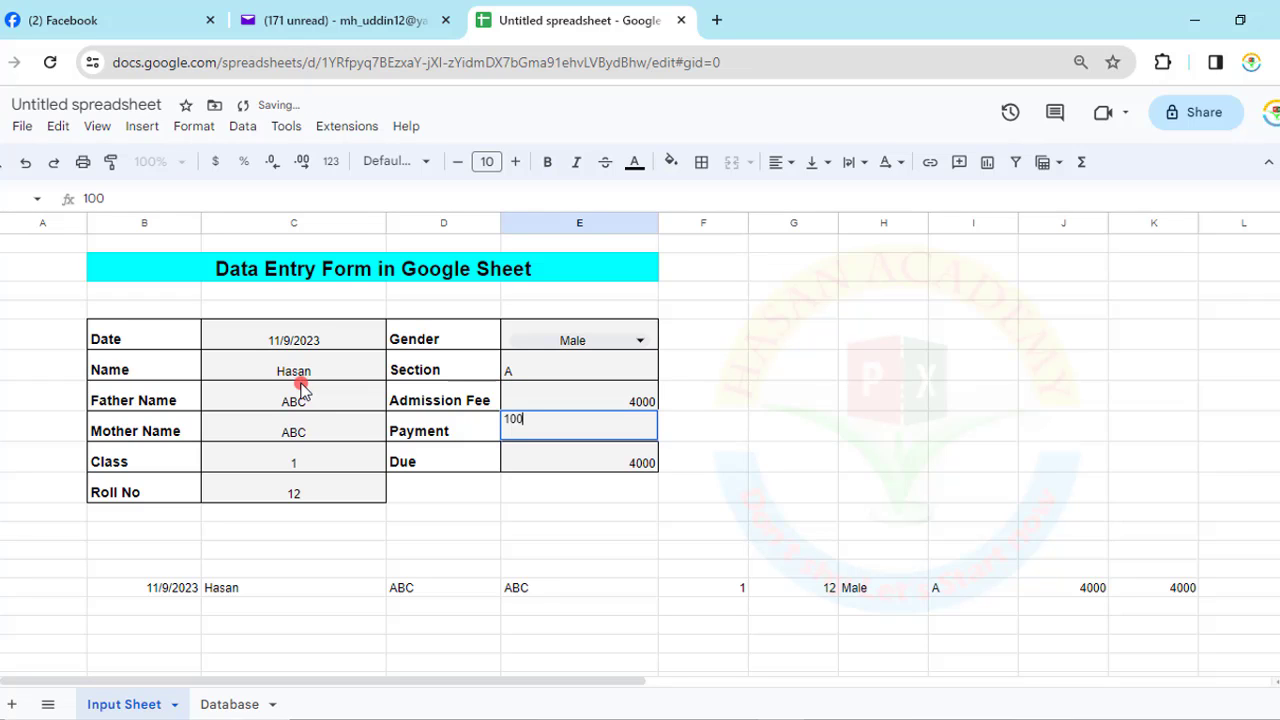
text(0)
key(Return)
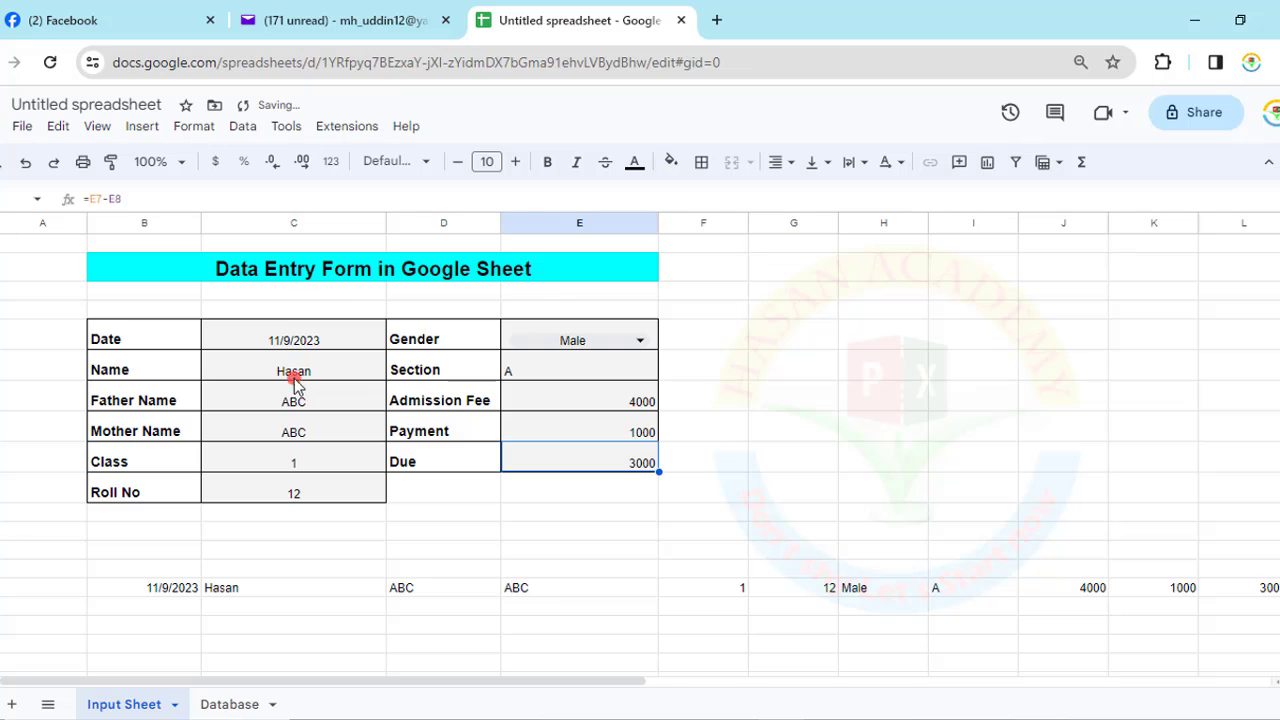
click(343, 127)
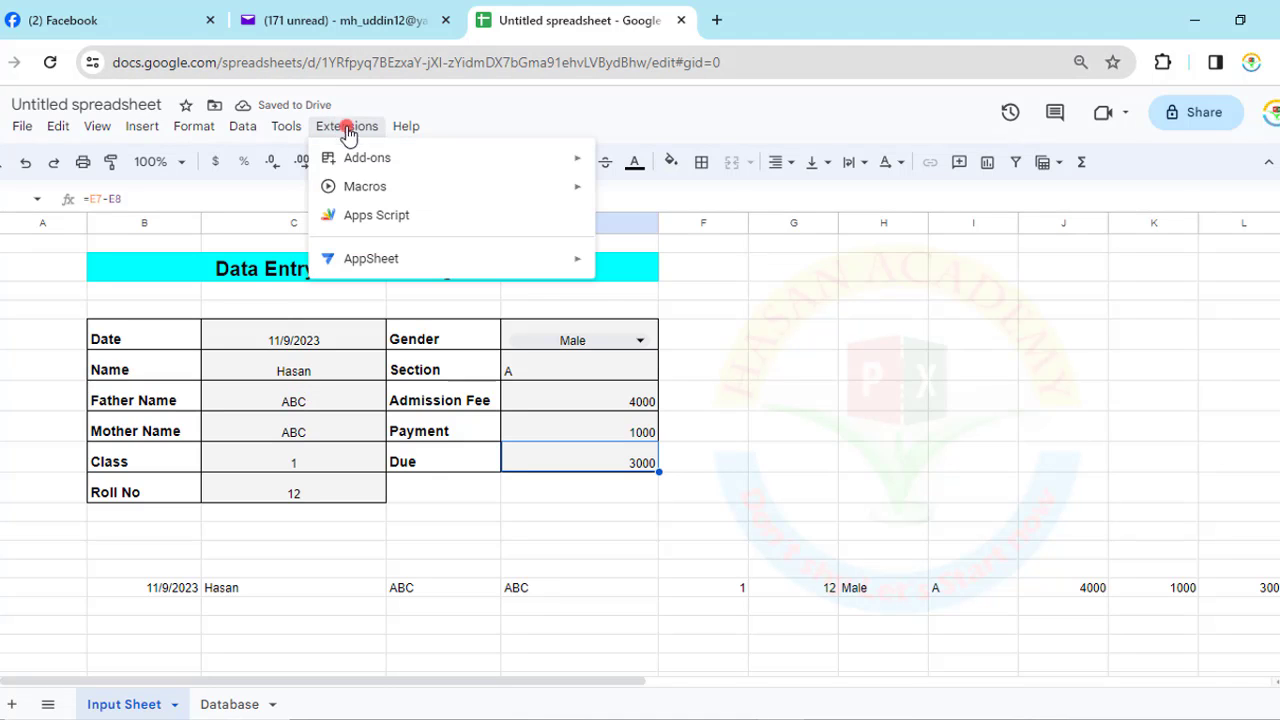
mouse_move(392, 188)
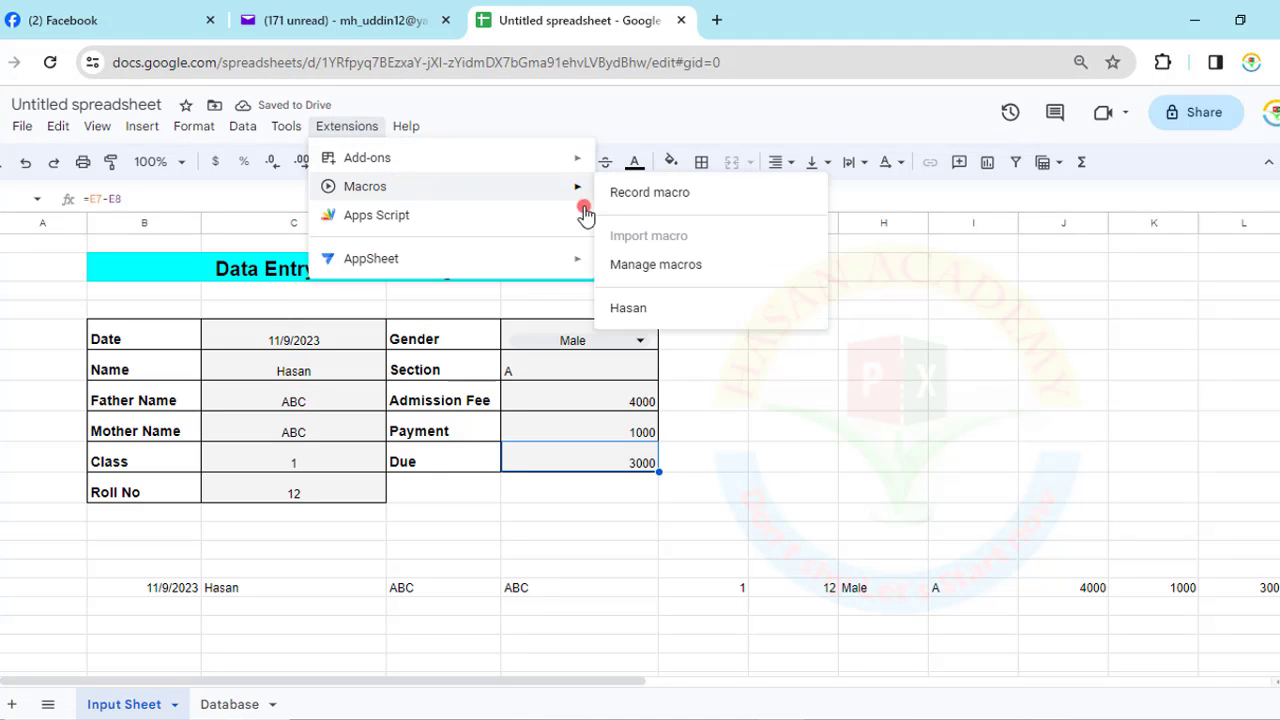
click(629, 309)
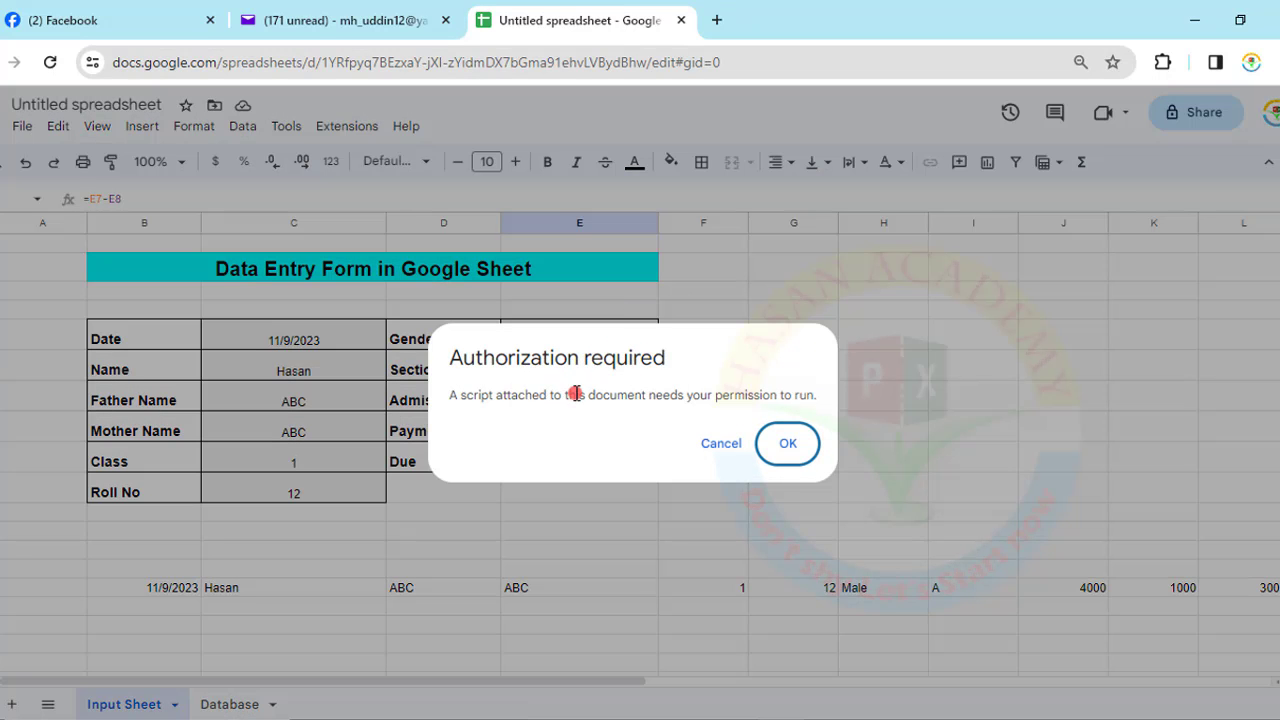
click(763, 435)
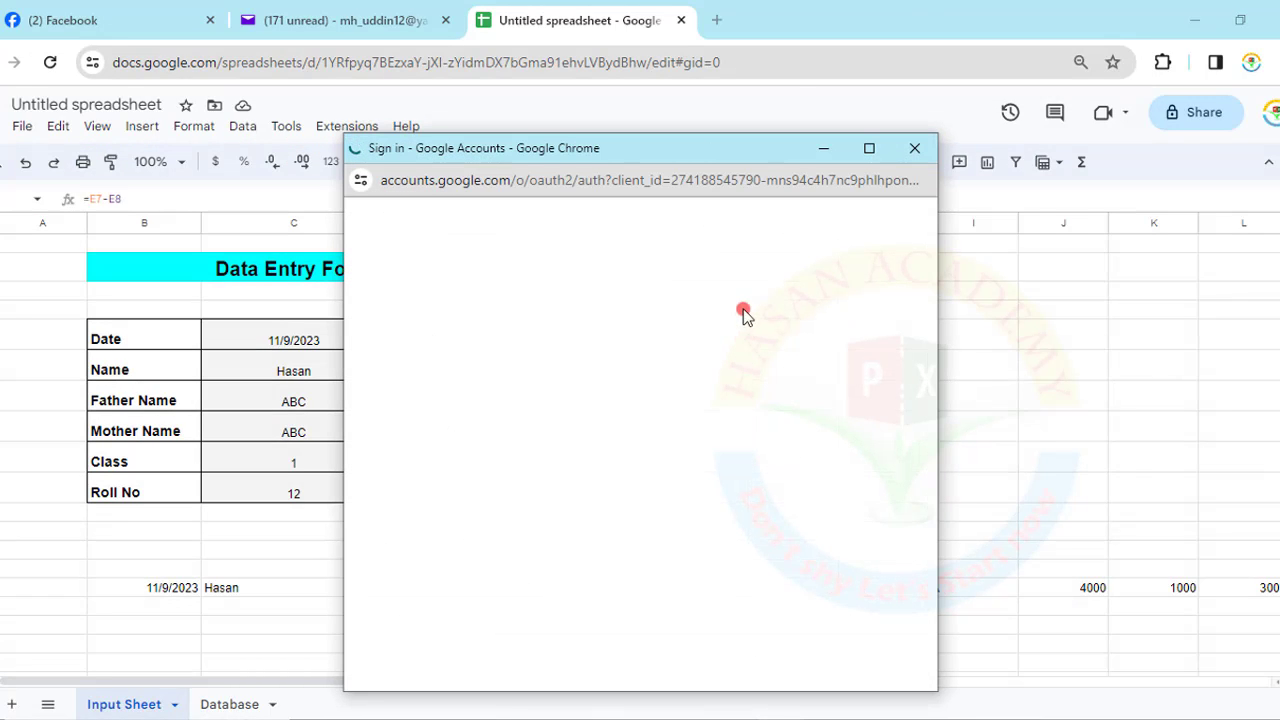
click(517, 405)
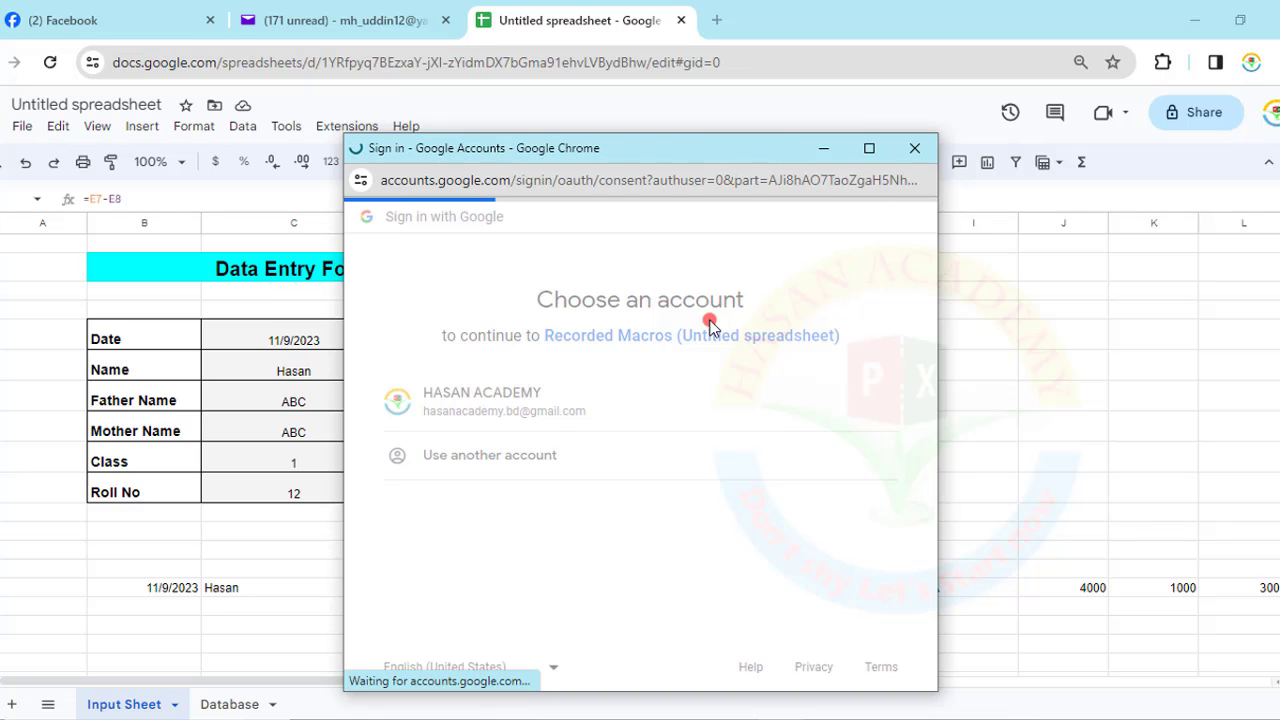
click(916, 149)
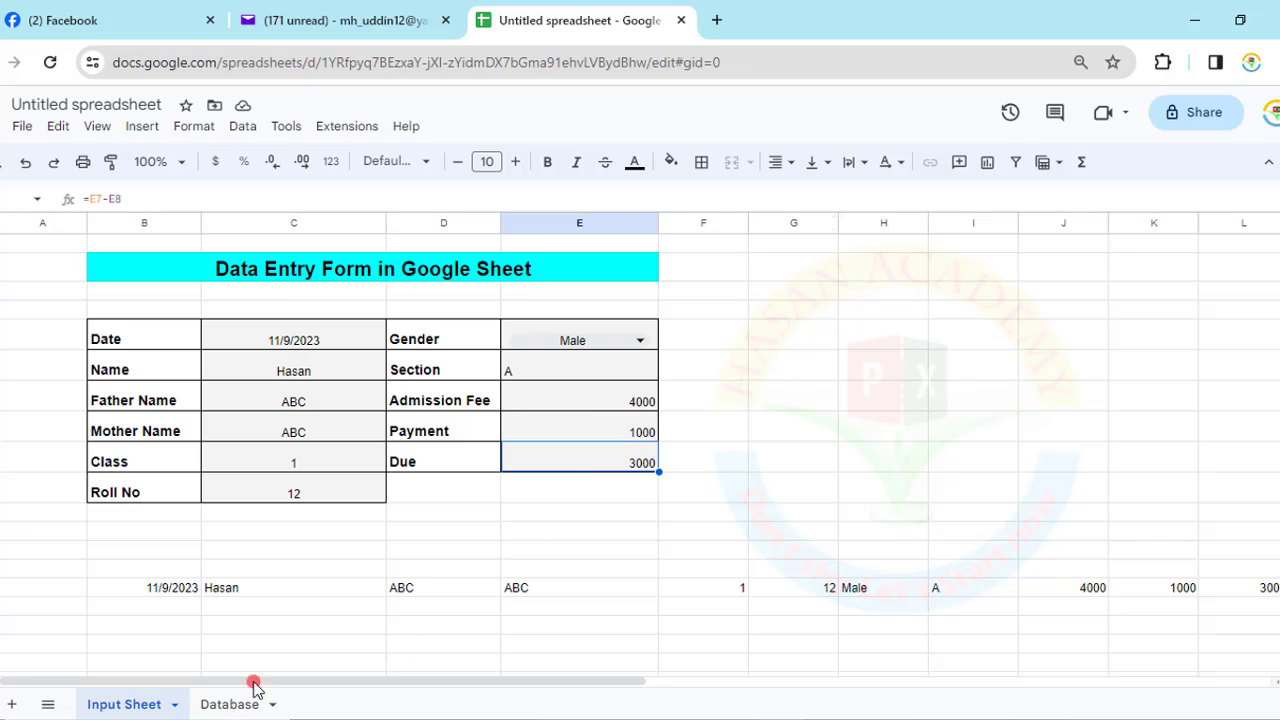
- Run the recorded macro from Extensions > Macros and authorize it to access spreadsheets
click(212, 704)
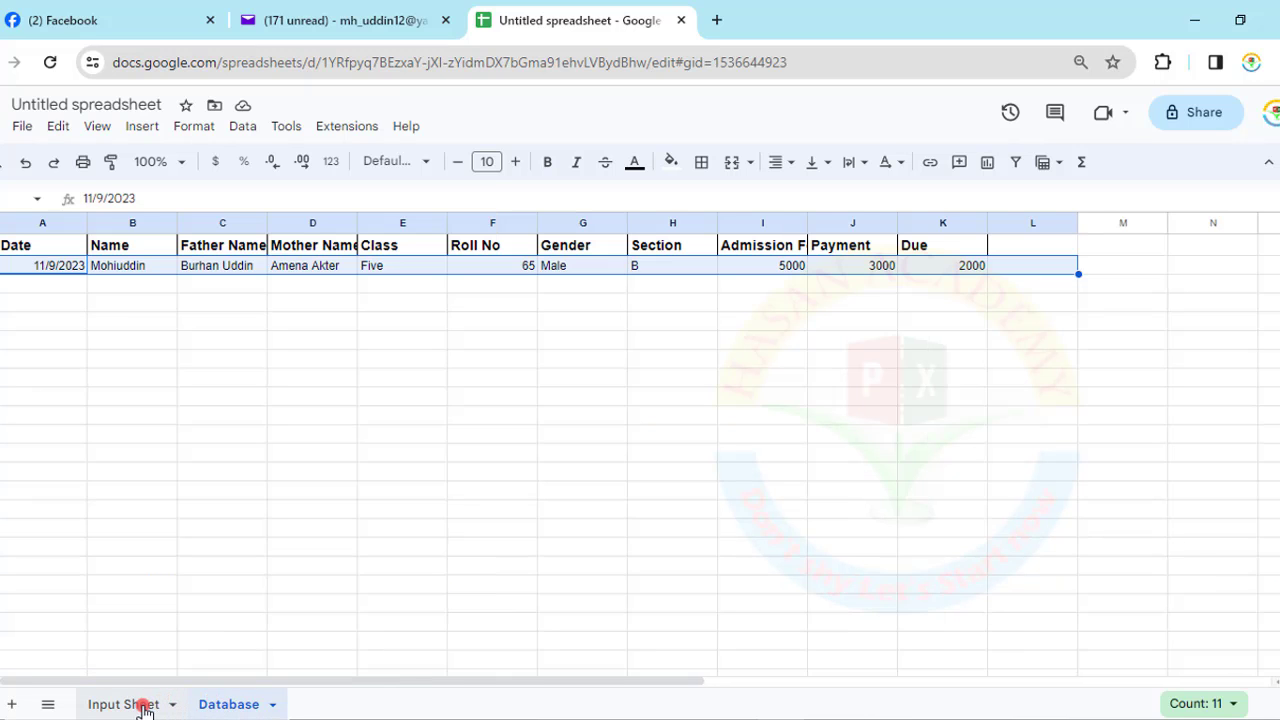
click(137, 704)
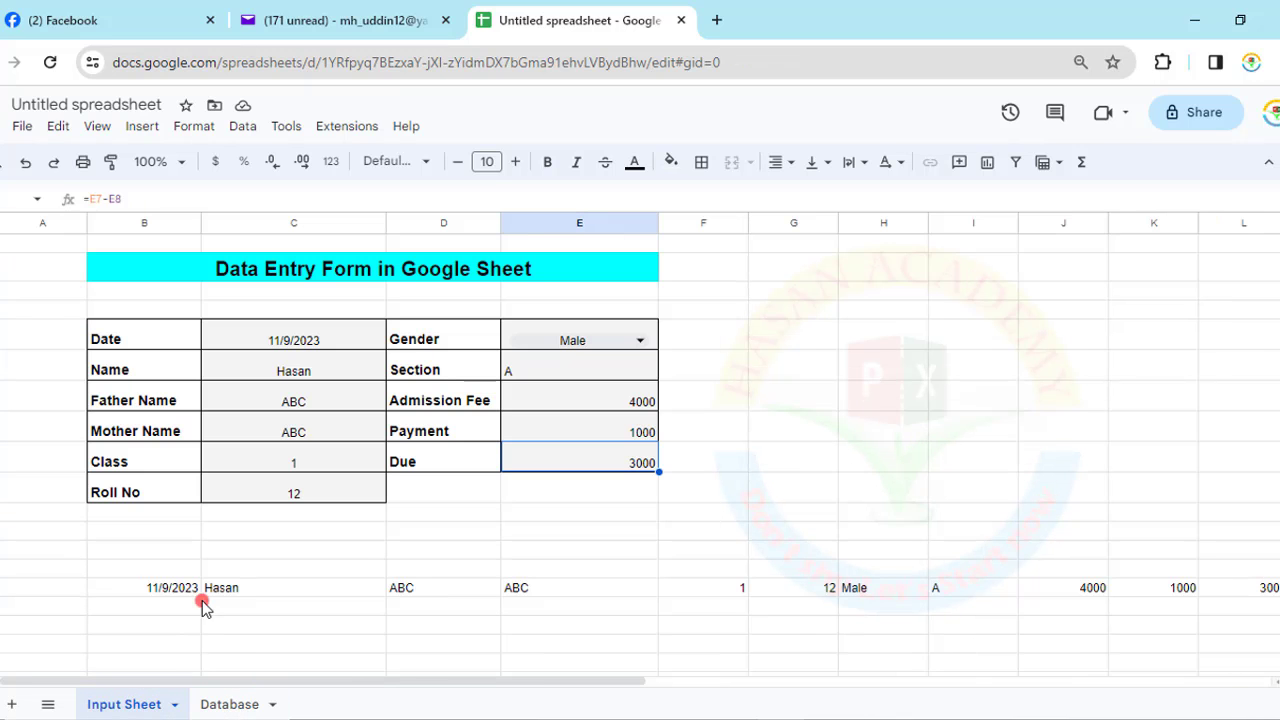
click(345, 128)
mouse_move(372, 187)
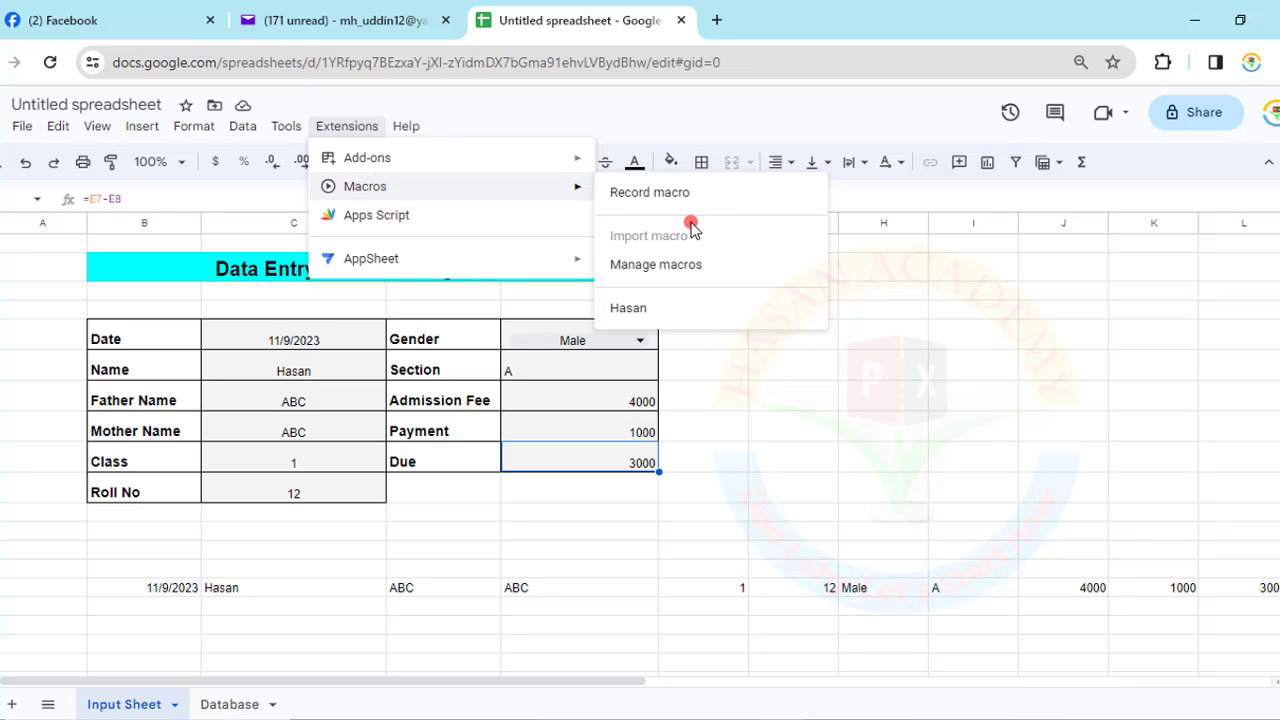
click(634, 309)
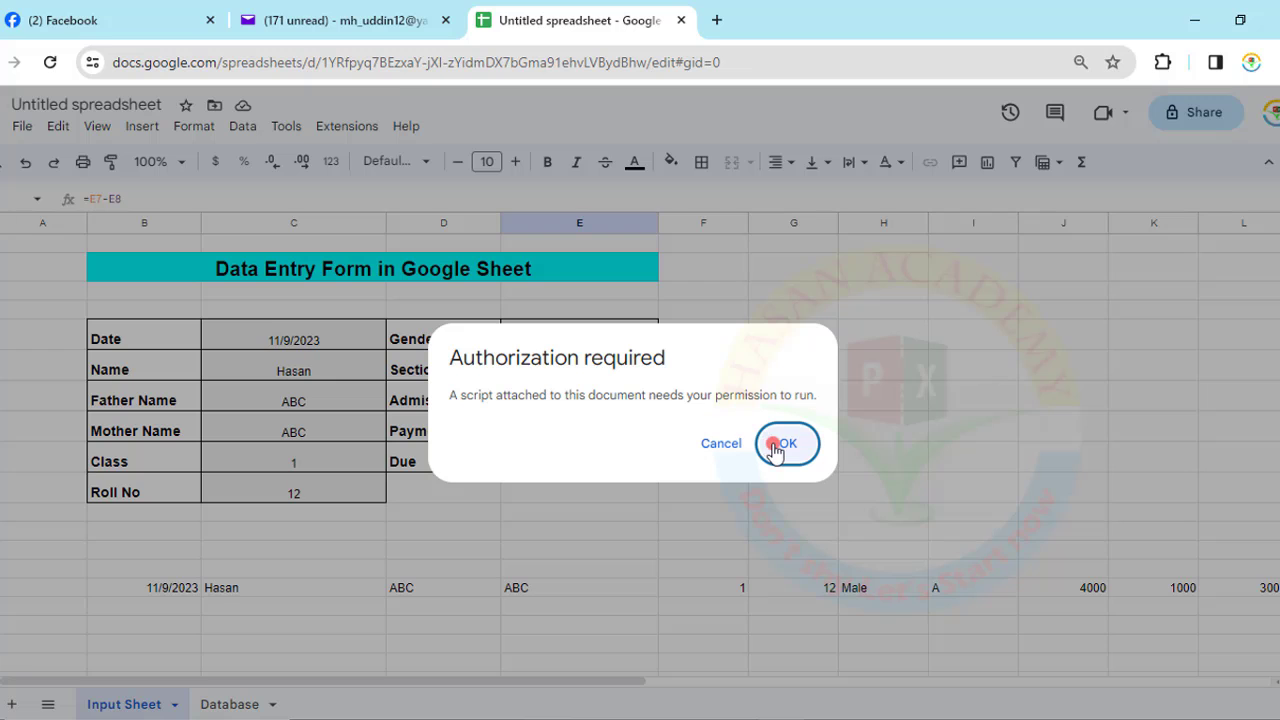
click(775, 446)
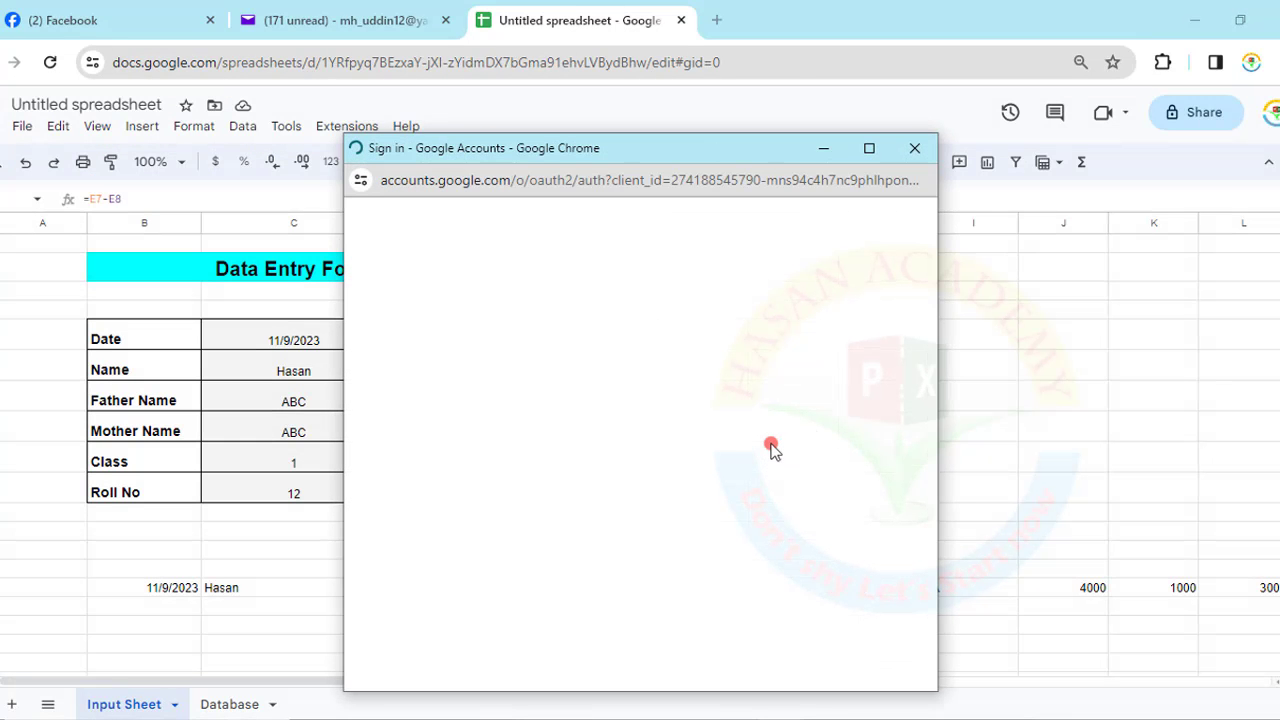
click(579, 409)
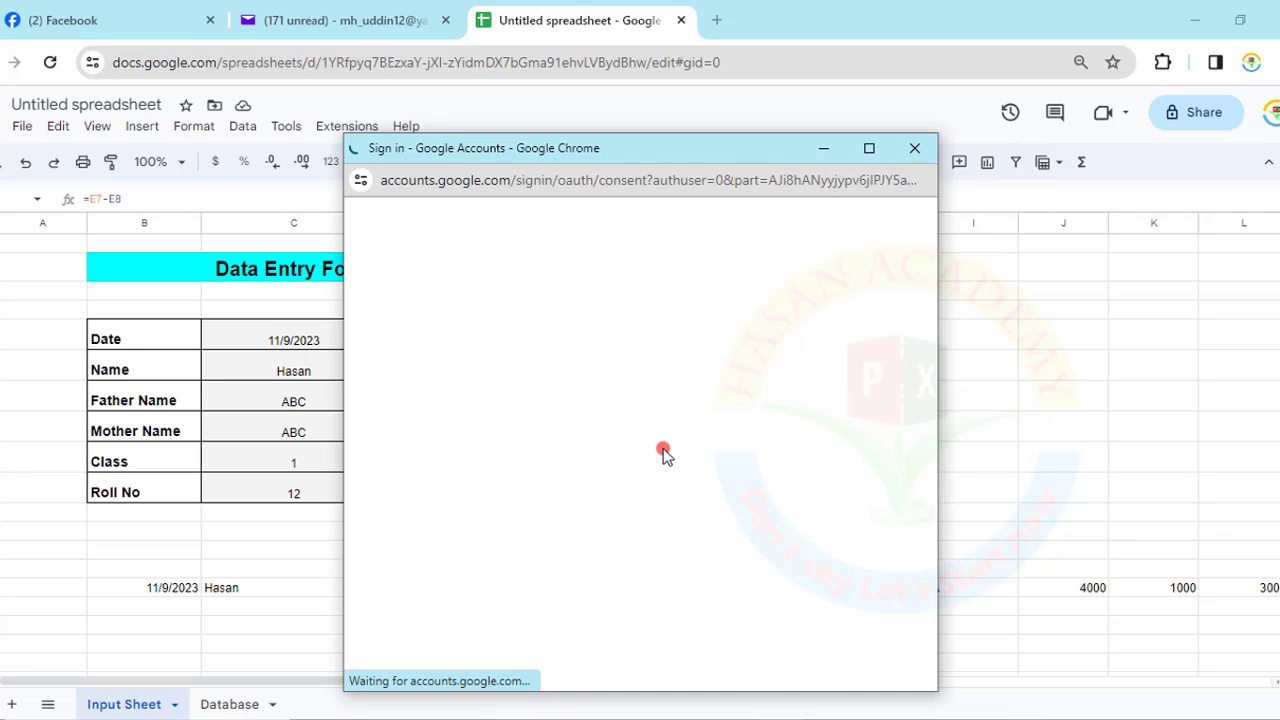
scroll(716, 527, down, 3)
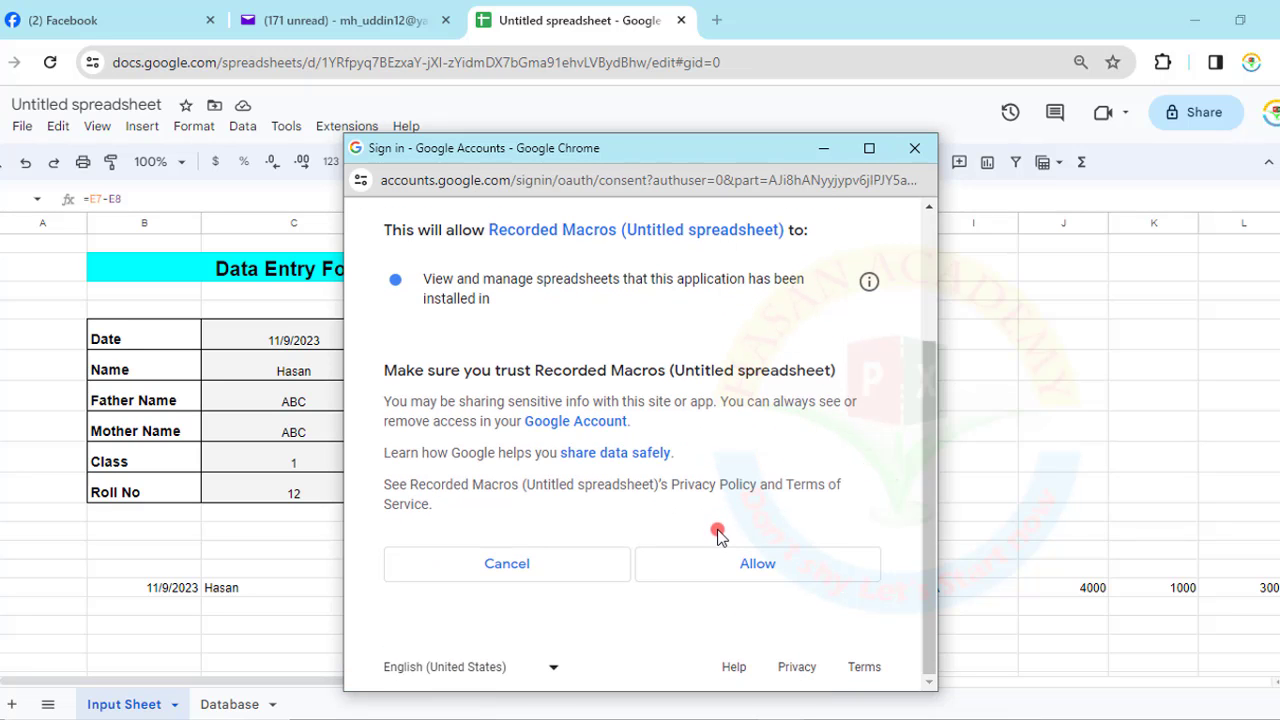
click(730, 560)
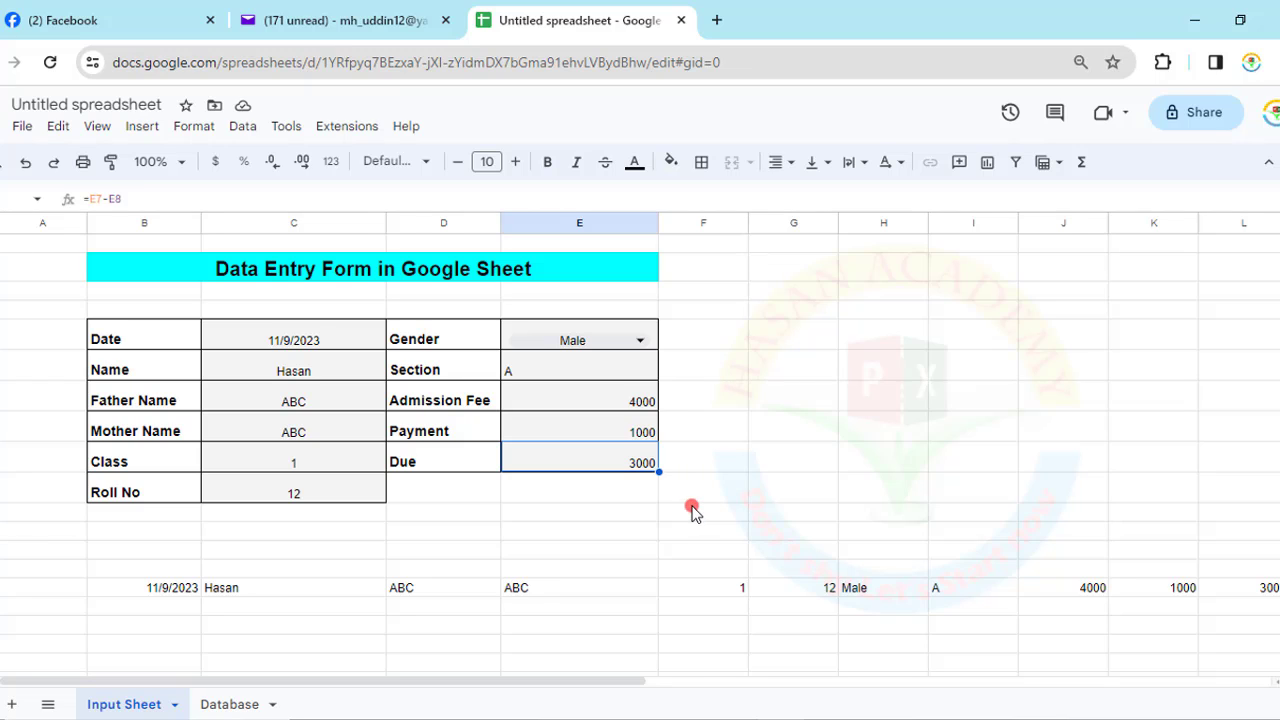
- Run the recorded macro again, confirm the record in Database row 3, and return to the form
click(347, 128)
mouse_move(515, 190)
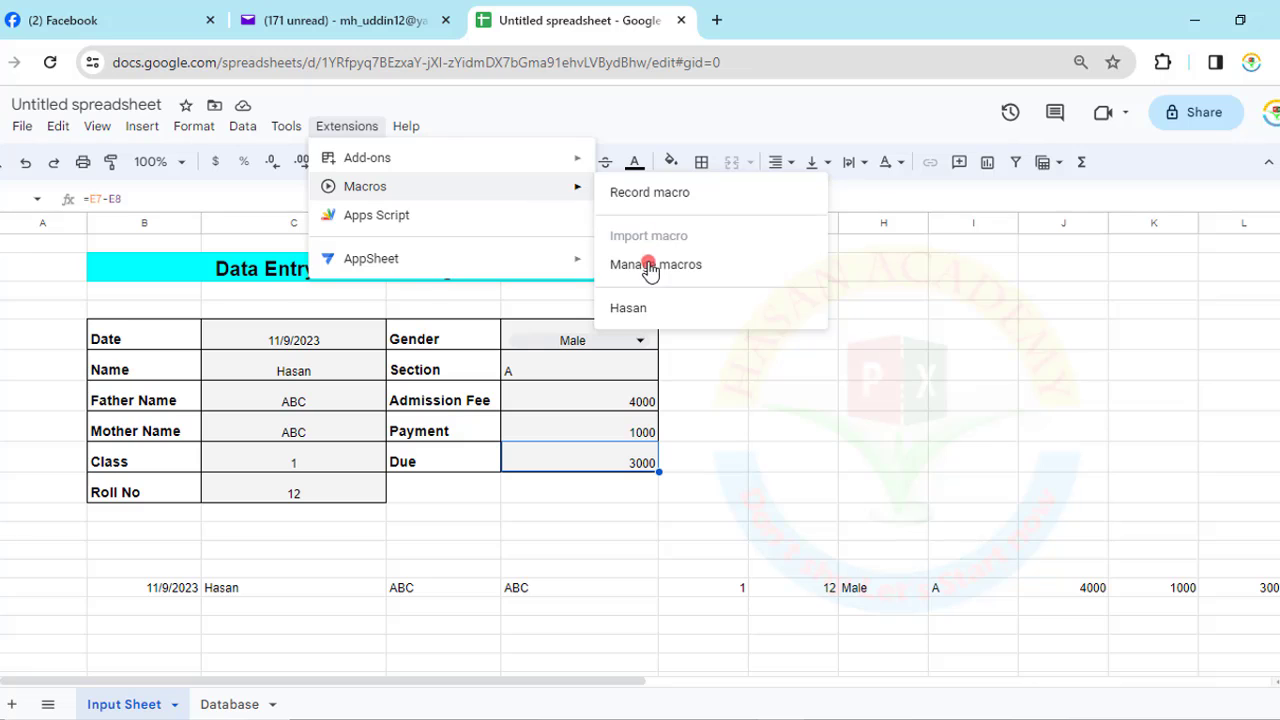
click(628, 309)
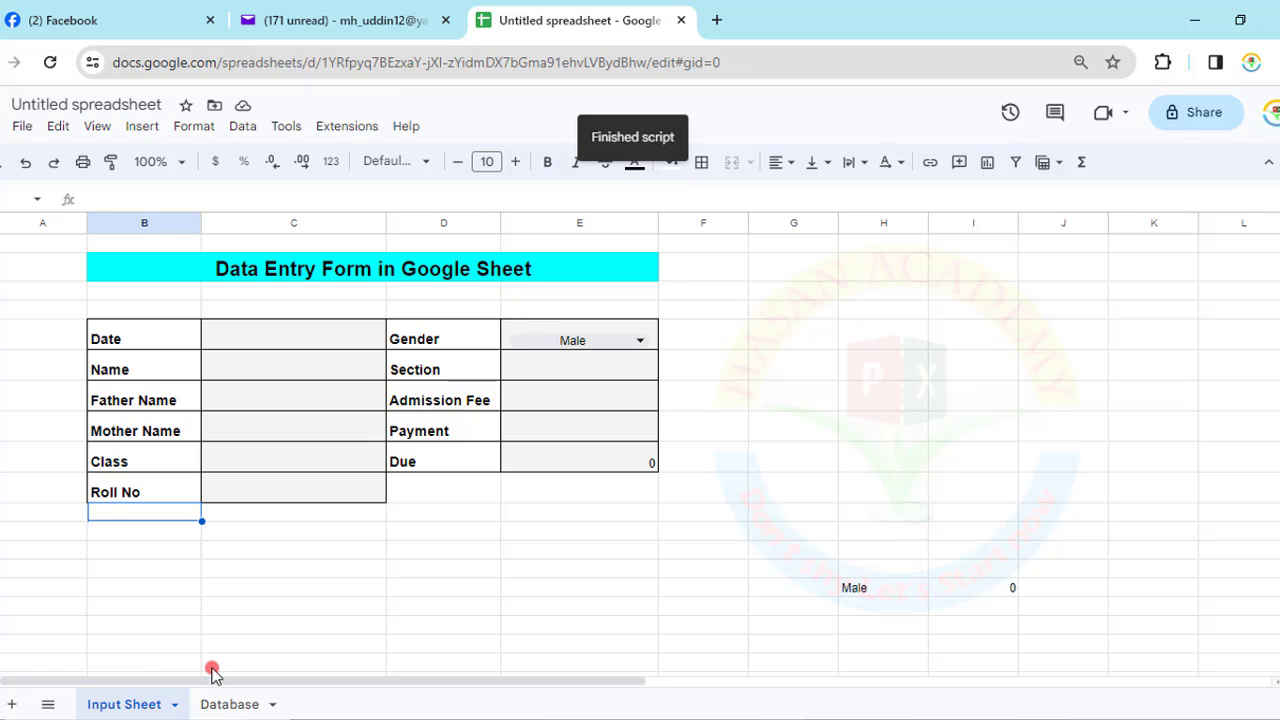
click(209, 700)
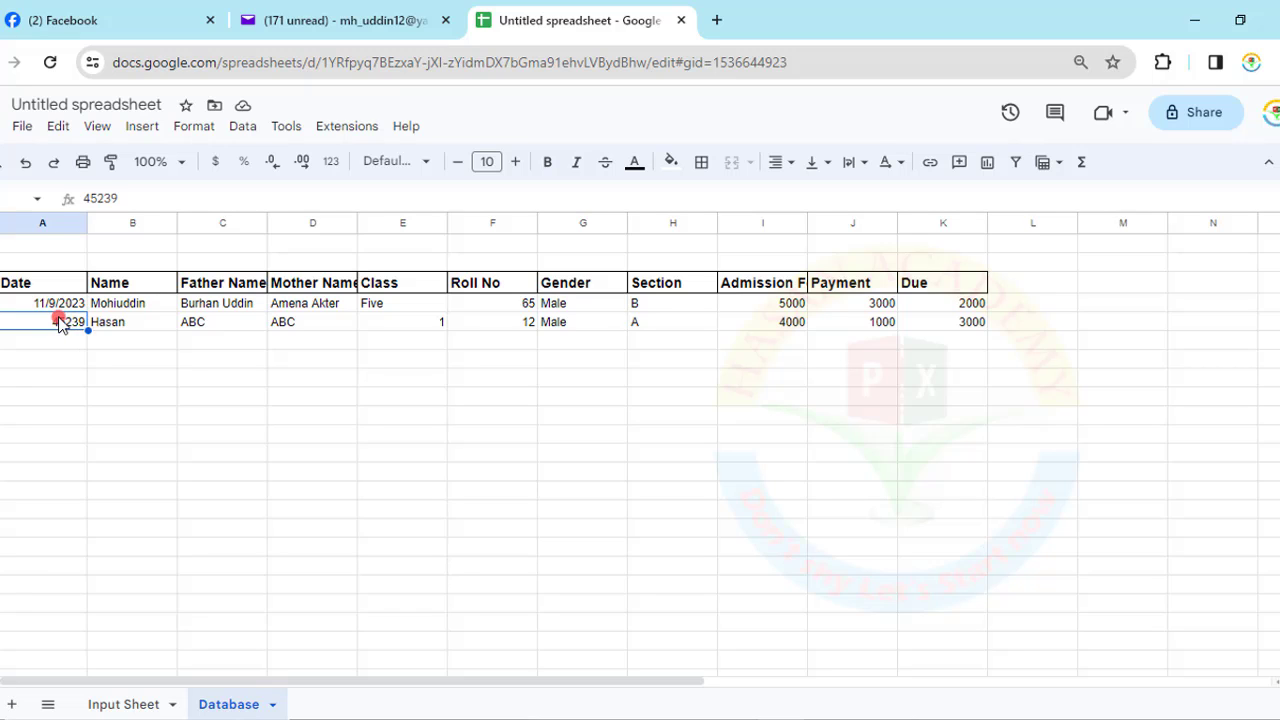
click(116, 706)
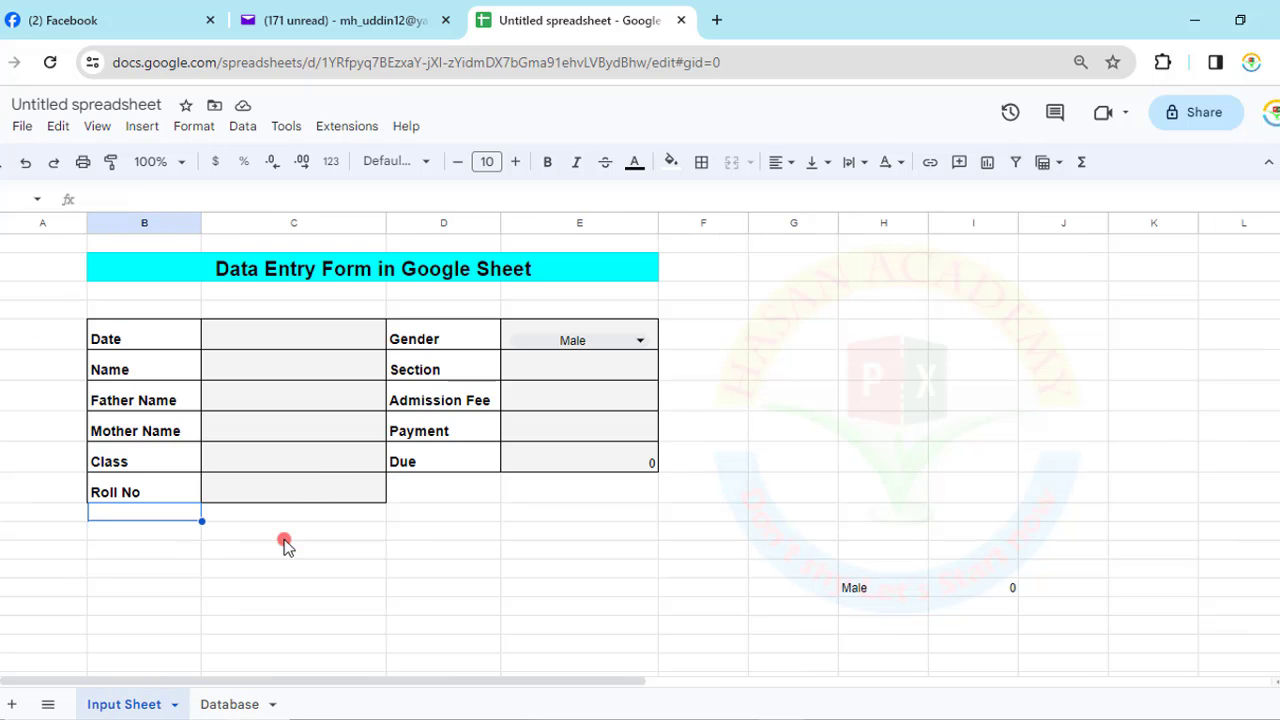
- Set the Date to 9 November 2023 and fill Name, Father and Mother Name with ABC
click(273, 325)
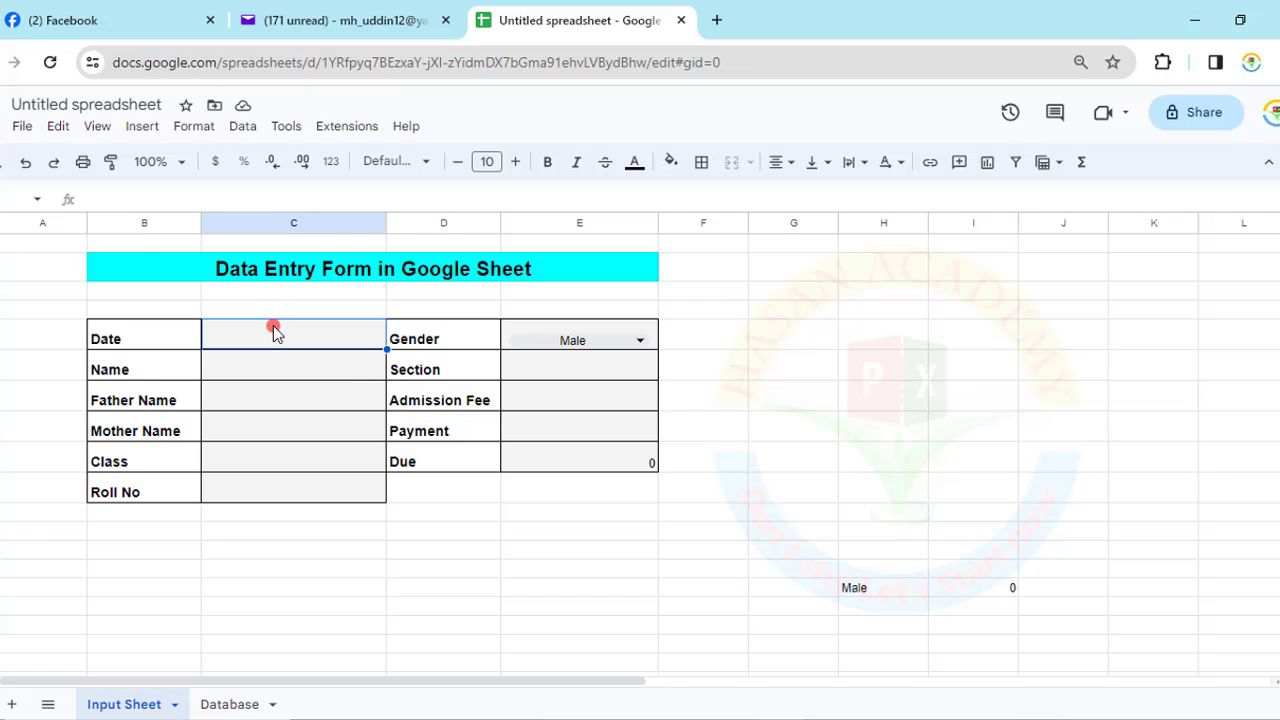
double_click(273, 325)
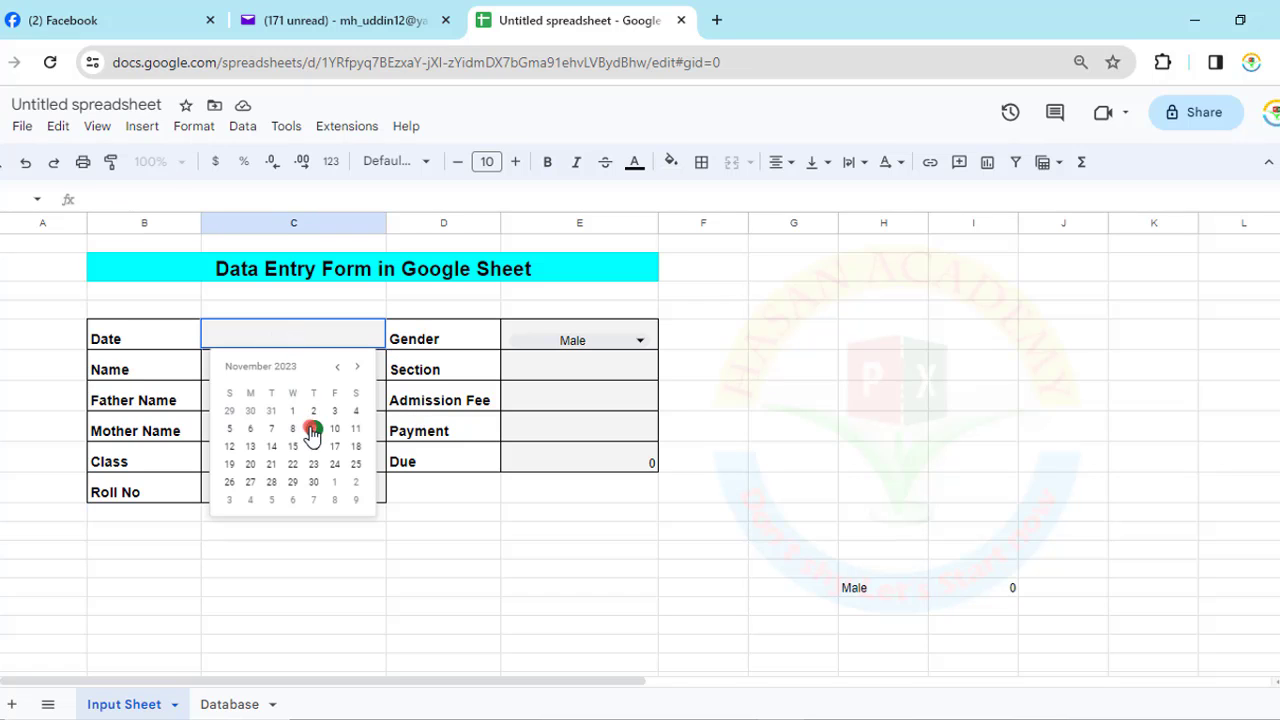
click(312, 429)
click(288, 368)
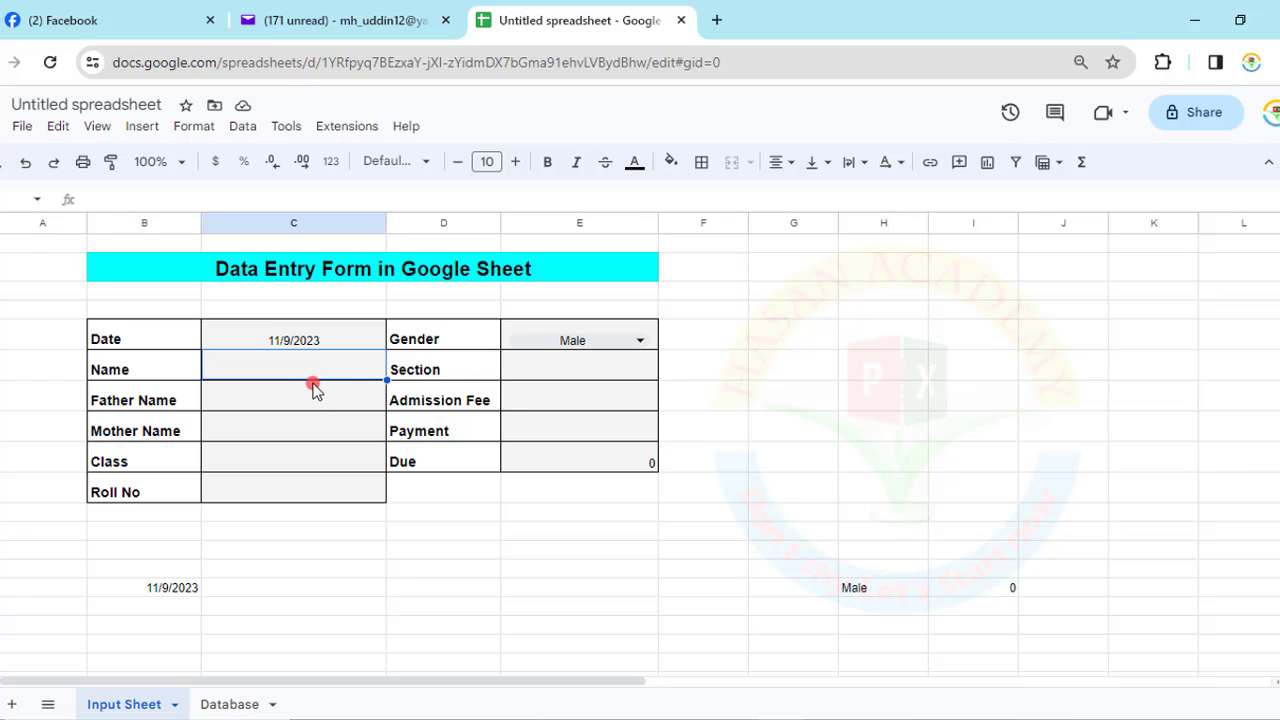
text(ABC)
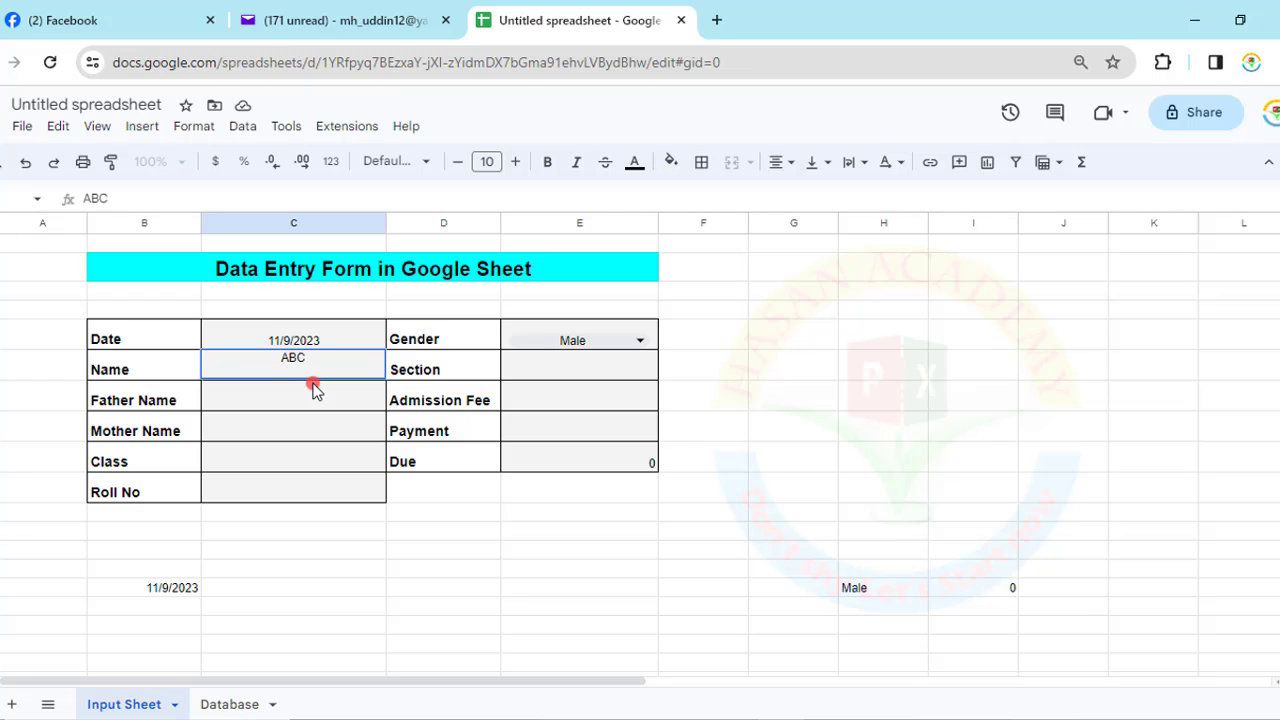
key(Return)
key(Up)
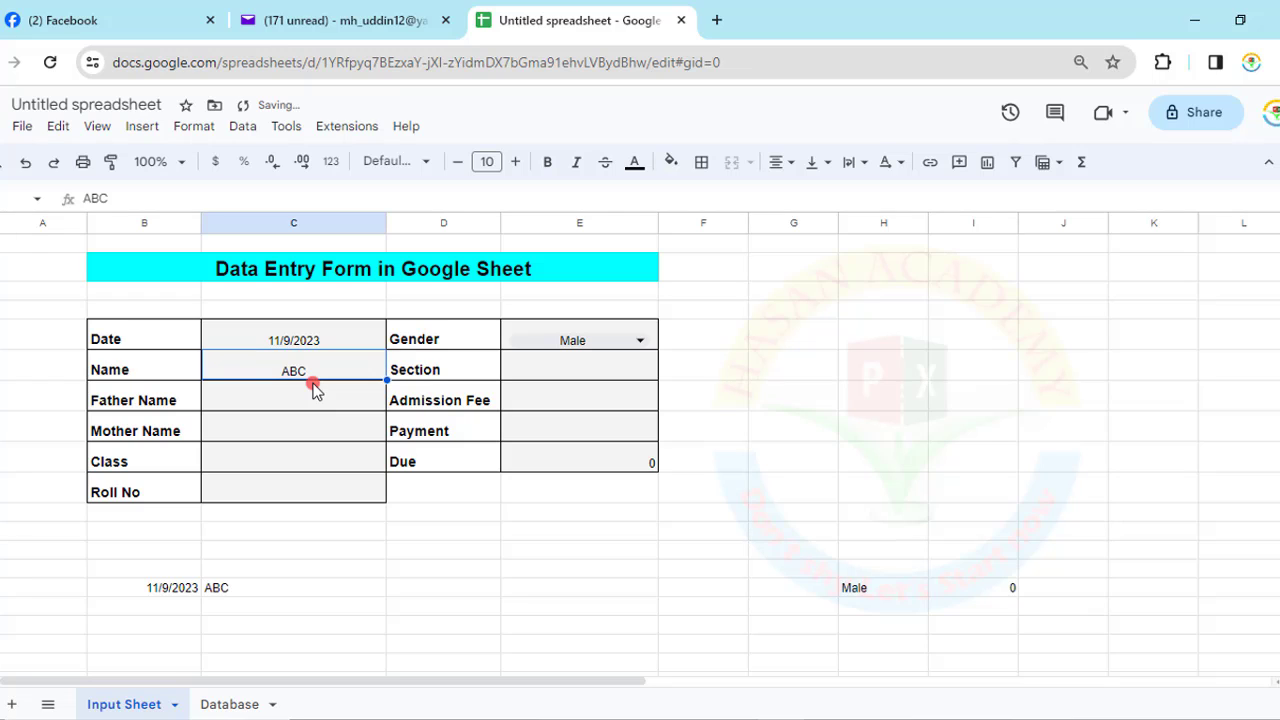
key(ctrl+c)
key(Down)
key(shift+Down)
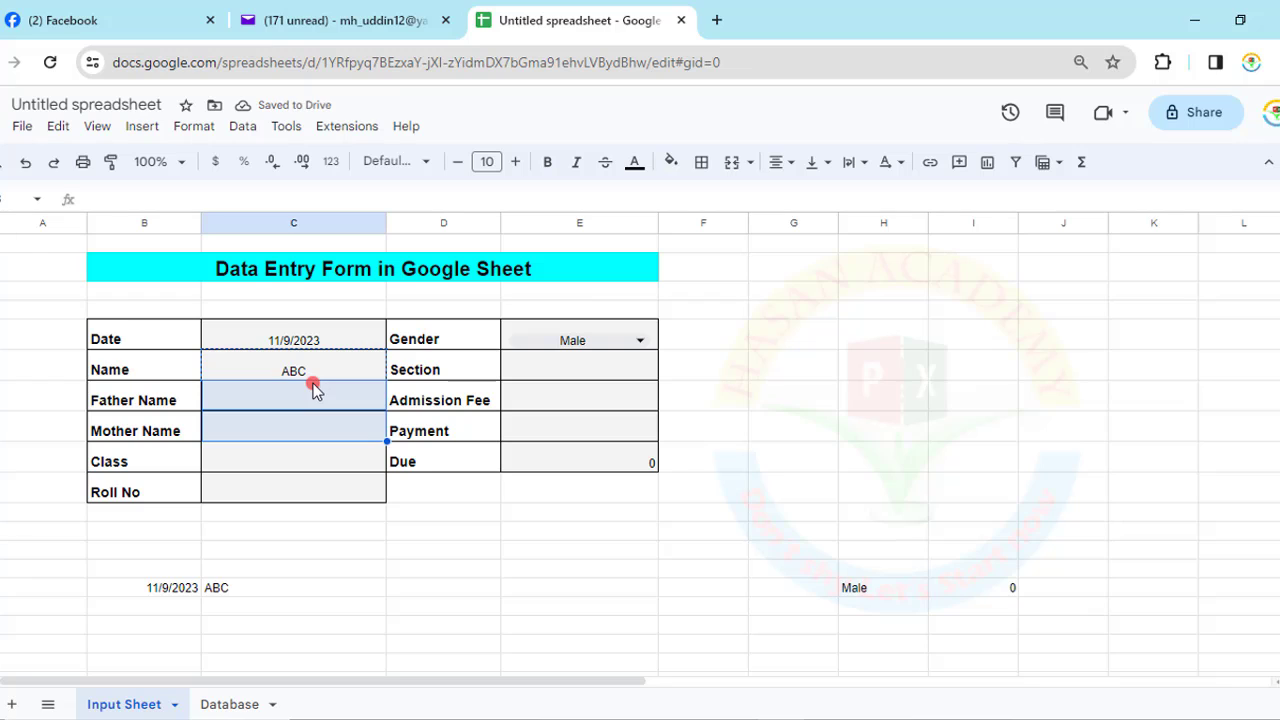
key(shift+Down)
key(shift+Up)
key(ctrl+v)
- Enter class Six and roll number 56
key(Down)
key(Down)
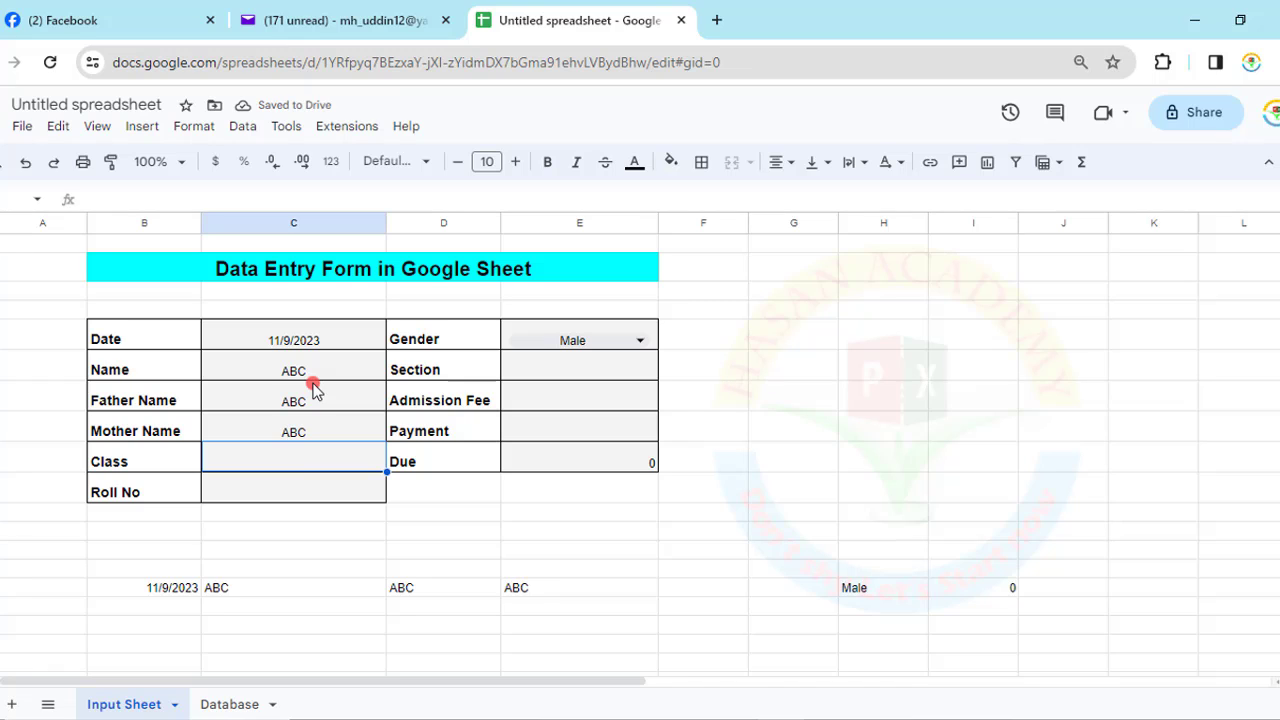
text(Si)
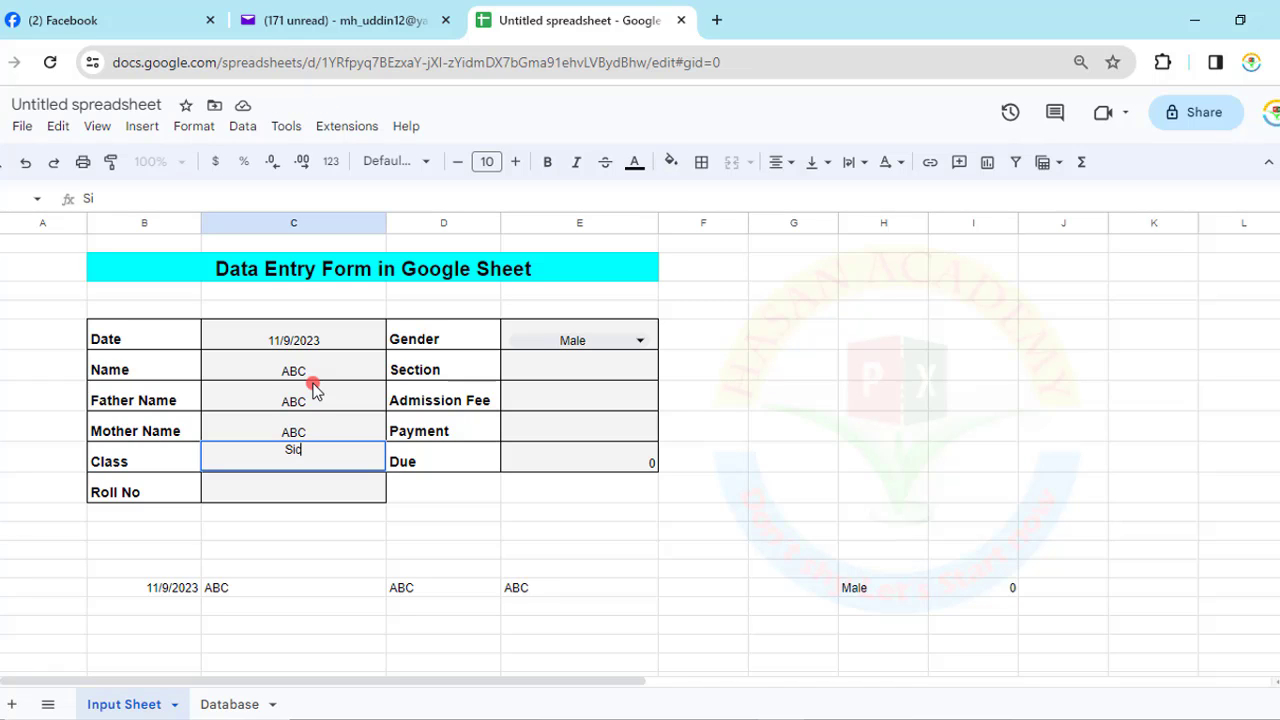
text(x)
key(Return)
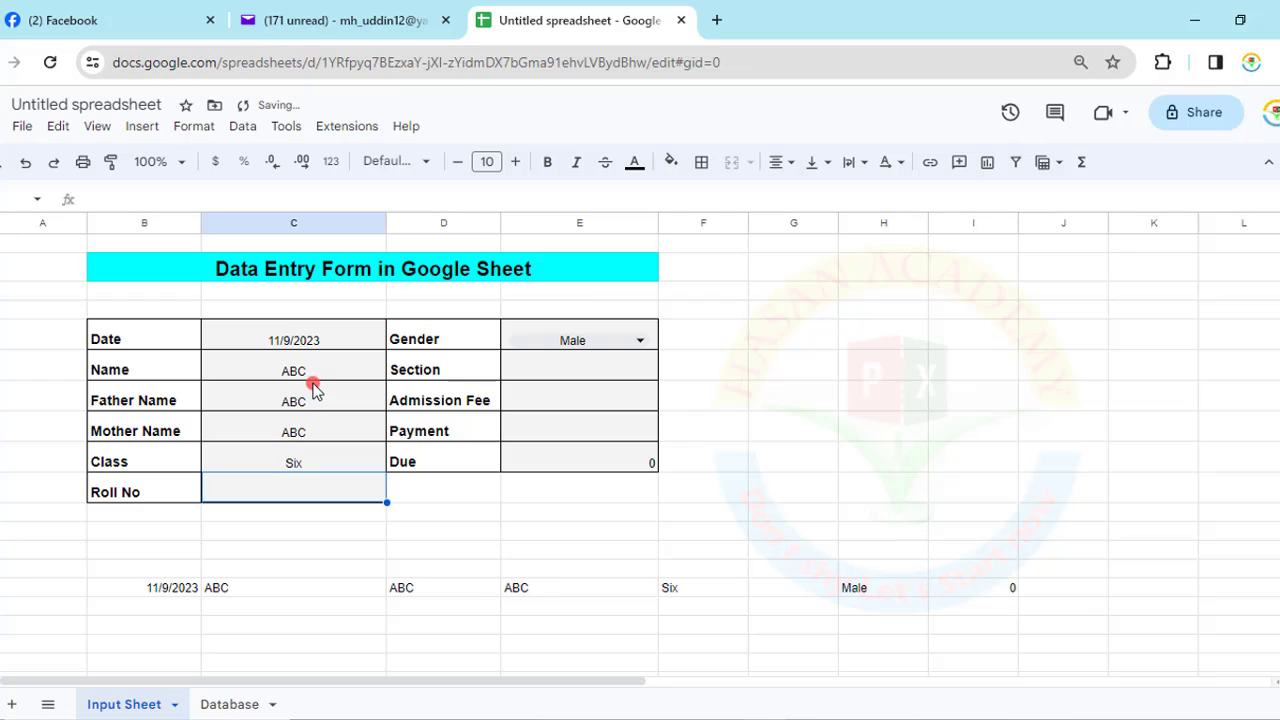
text(5)
key(Tab)
key(Up)
key(Up)
key(Up)
key(Up)
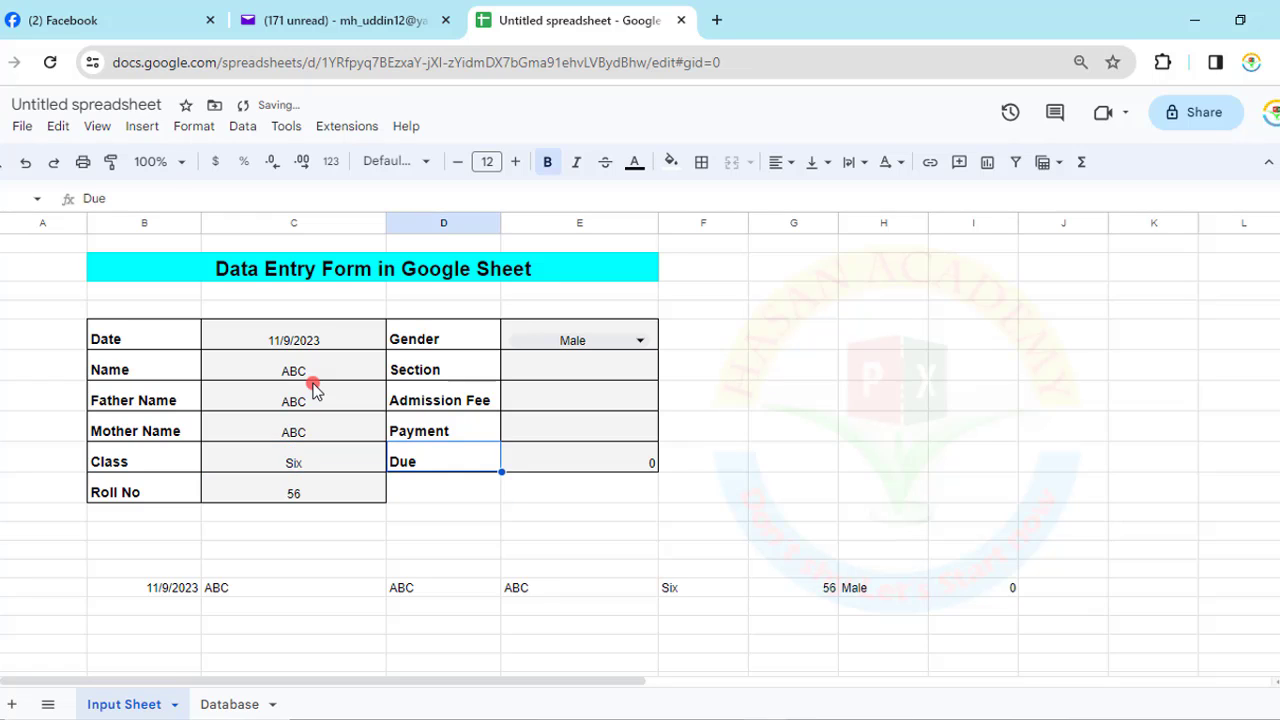
key(Right)
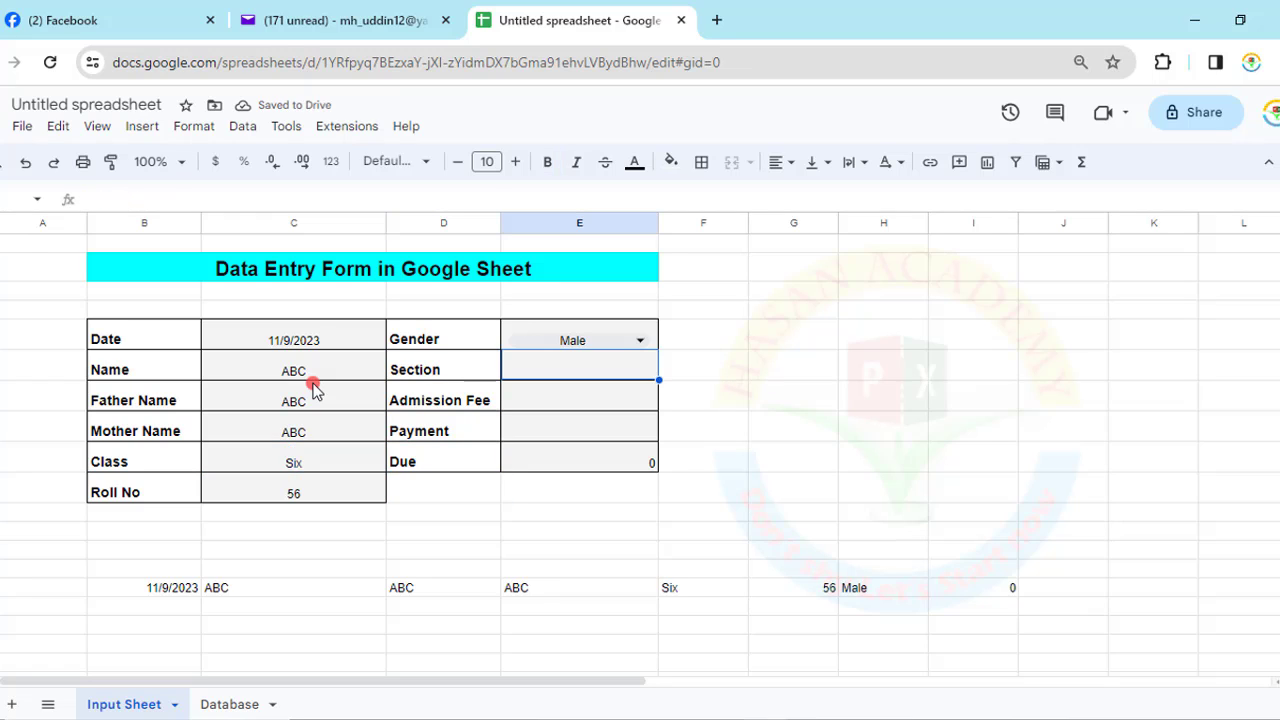
- Choose Female for Gender and enter Section B, admission fee 6000 and payment 2000
click(645, 343)
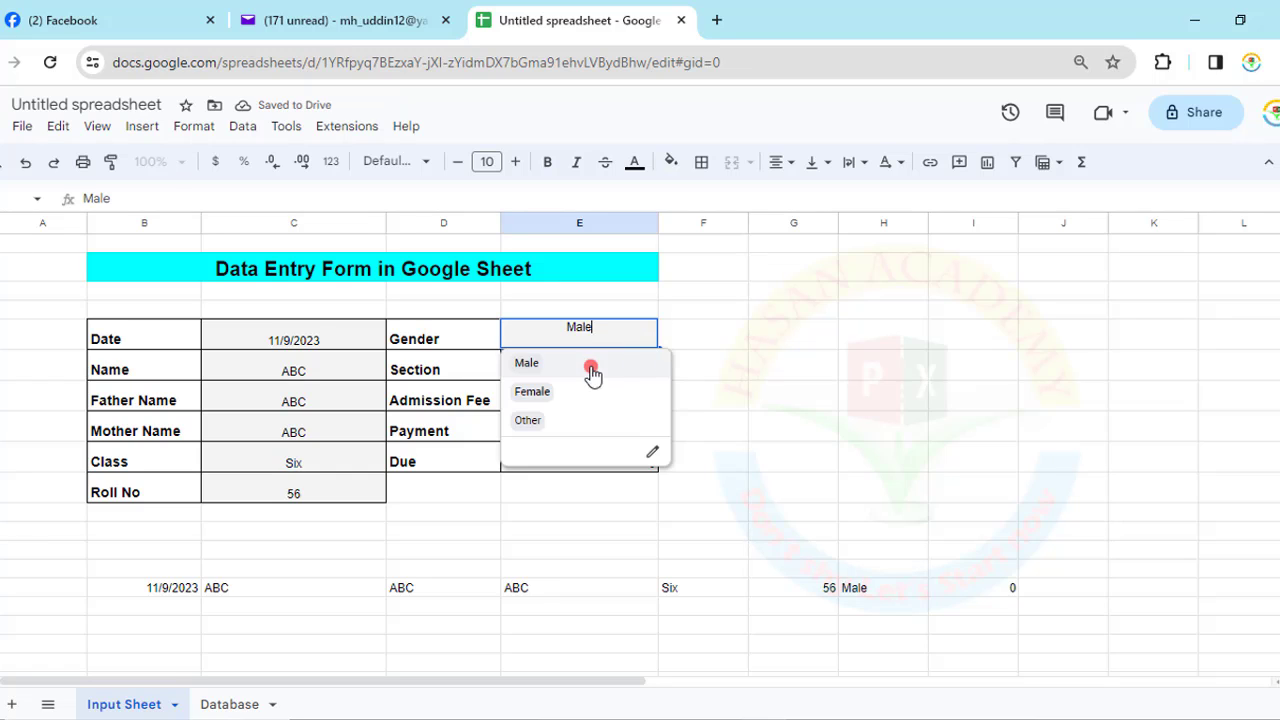
click(562, 393)
click(548, 373)
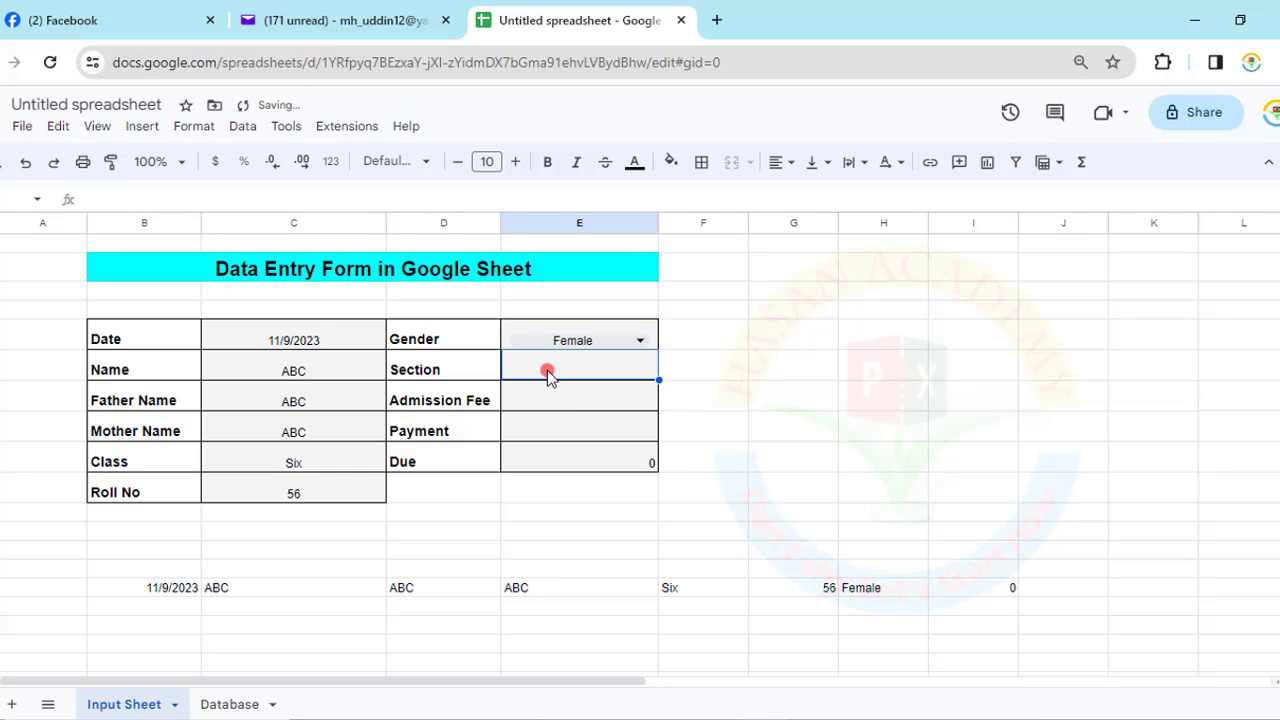
text(B)
click(548, 400)
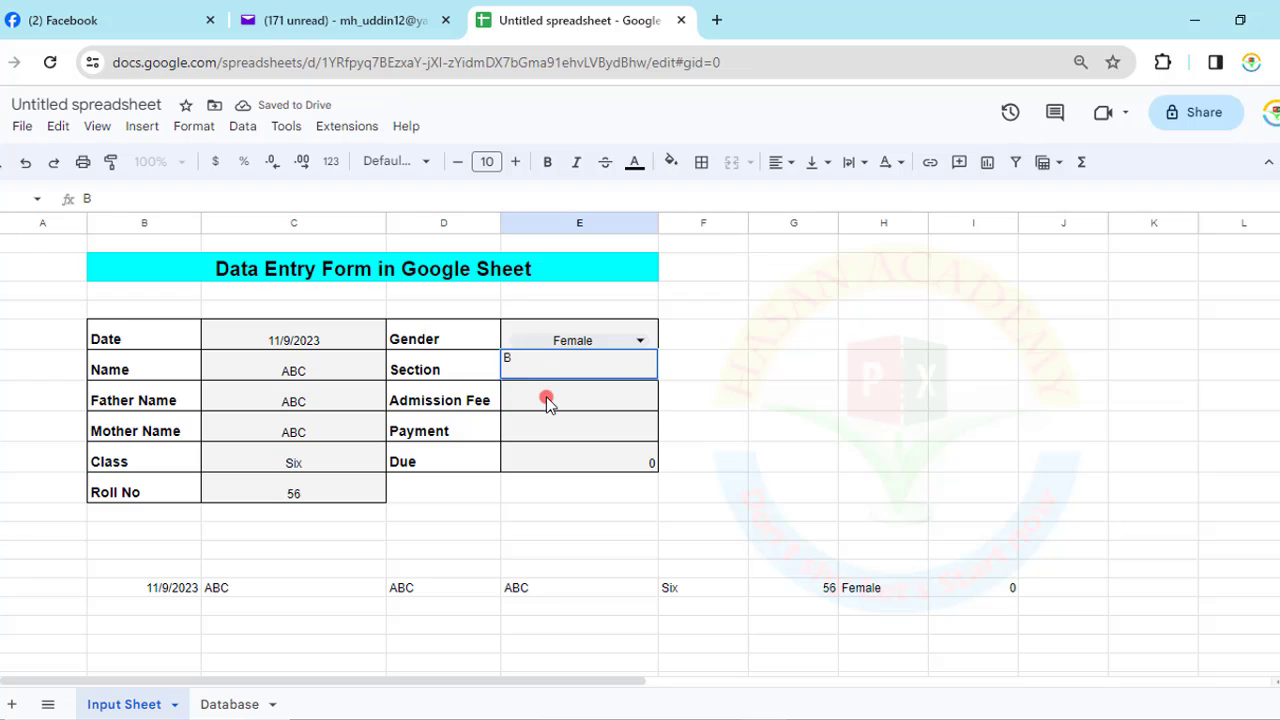
text(6)
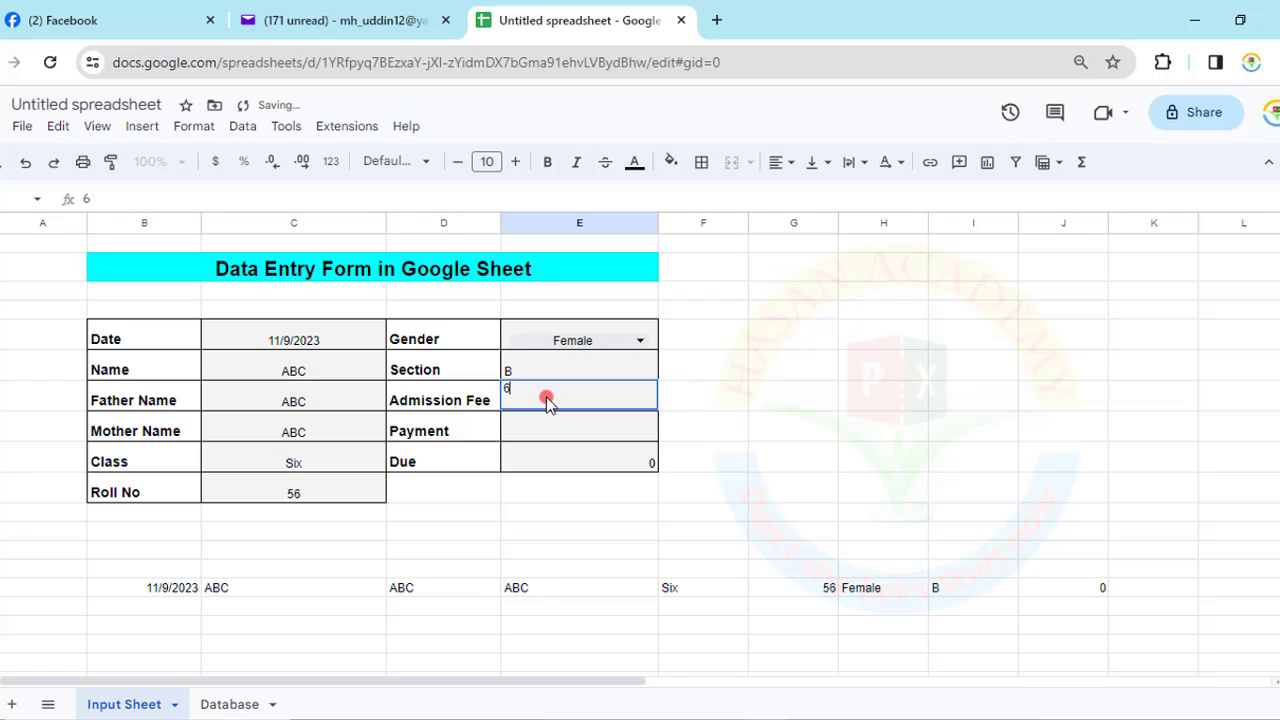
text(000)
click(553, 426)
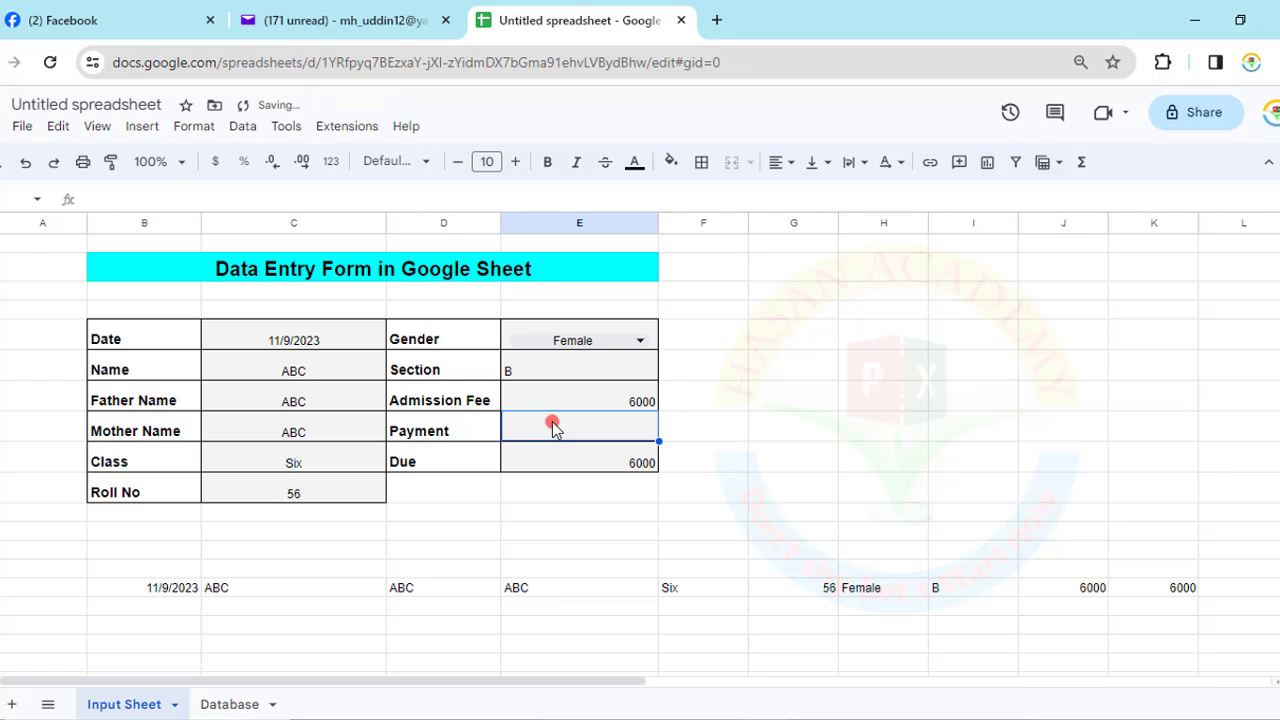
text(2000)
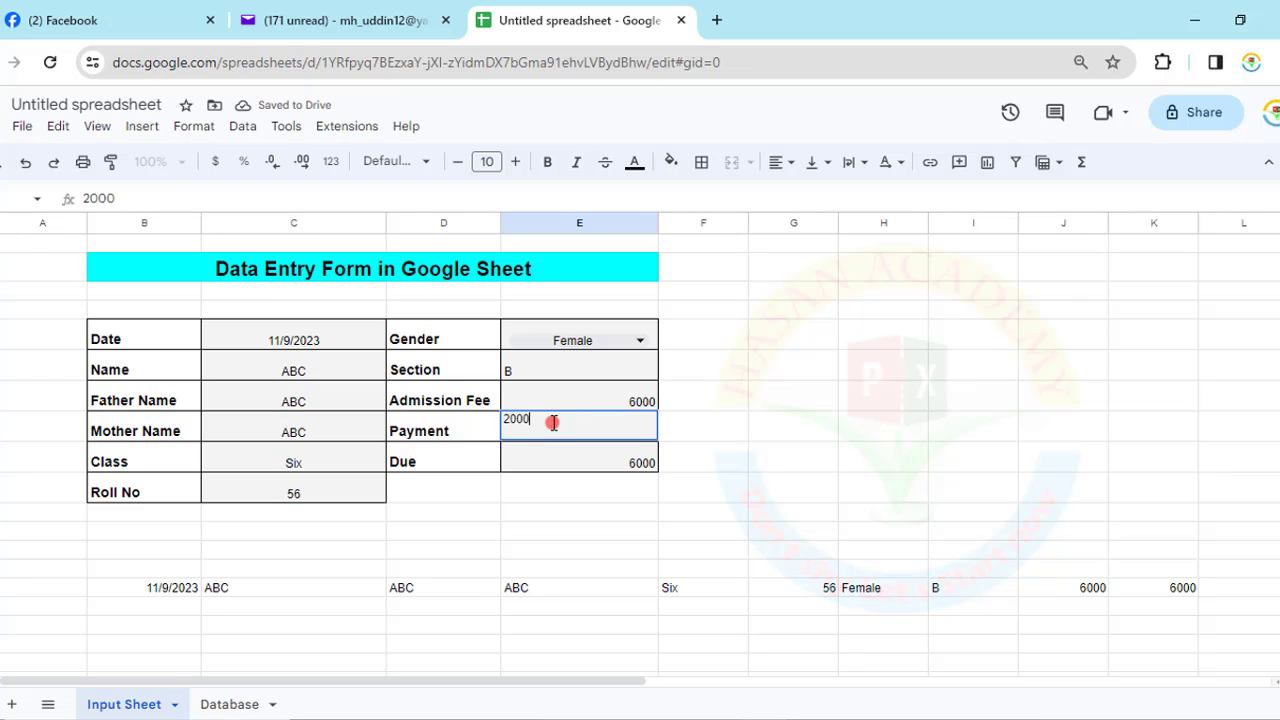
click(740, 449)
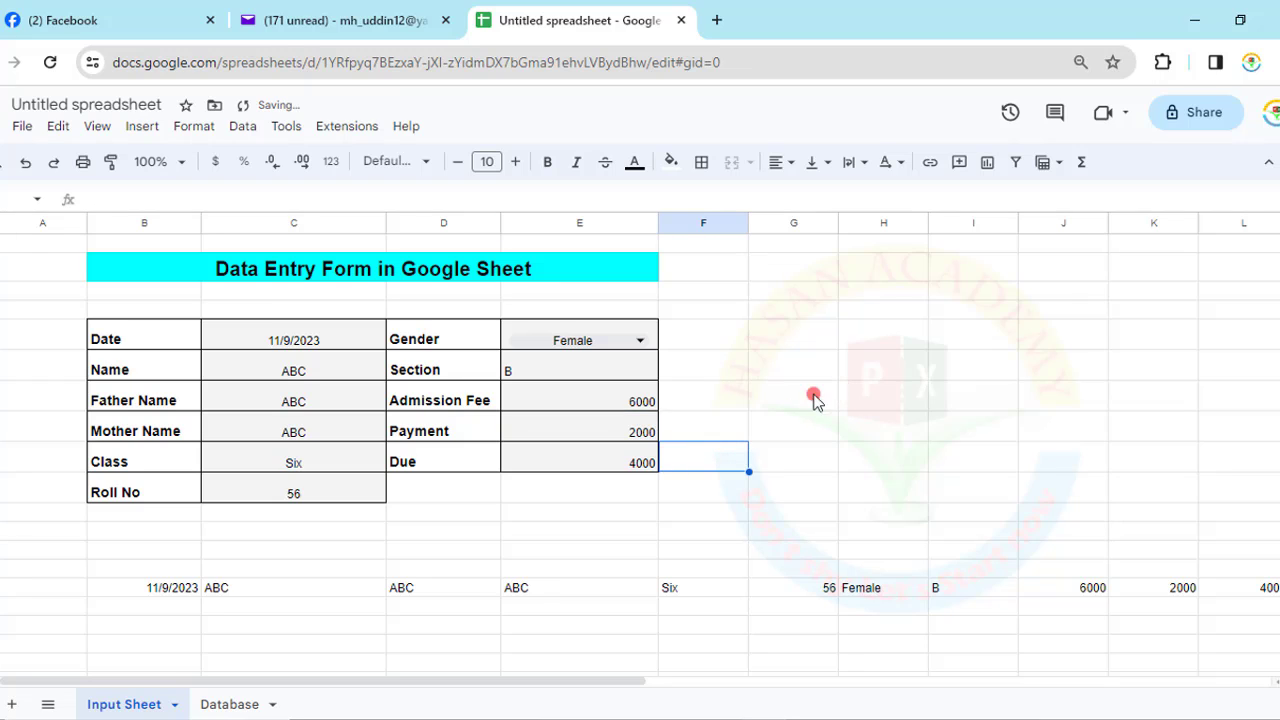
click(795, 420)
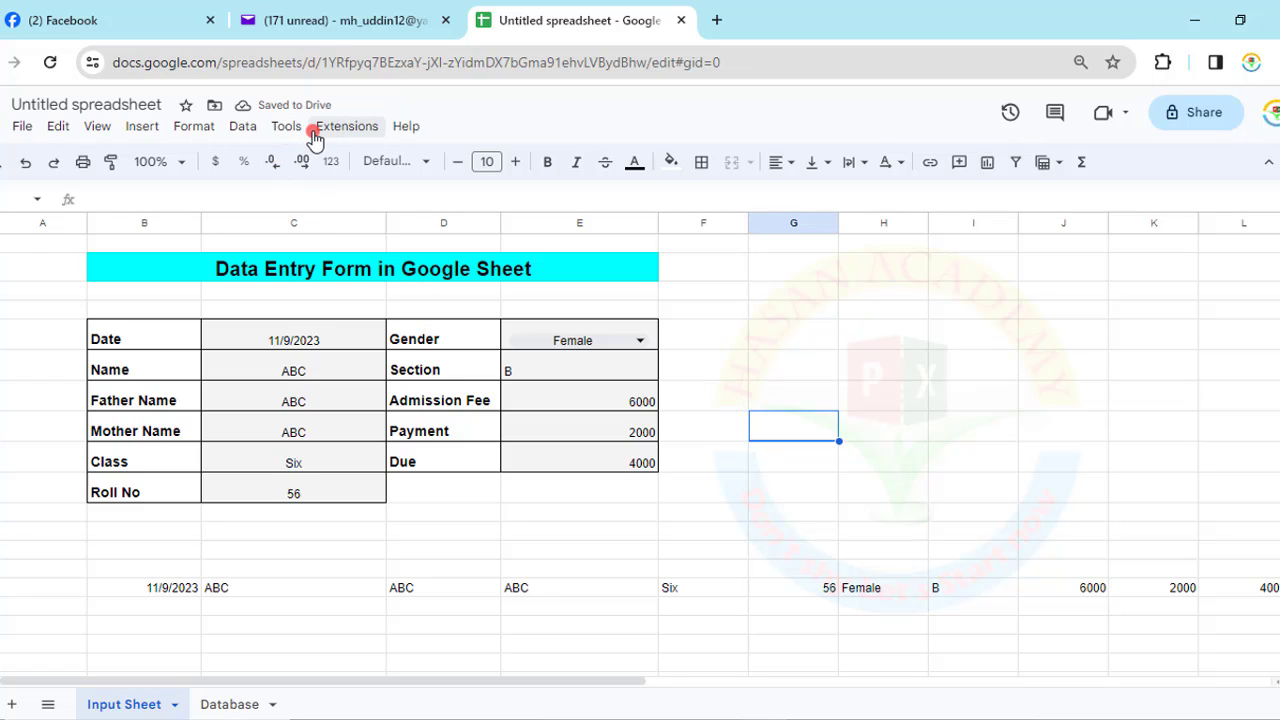
- Insert a new drawing with a pill-shaped rounded rectangle filled solid red
click(141, 127)
click(179, 371)
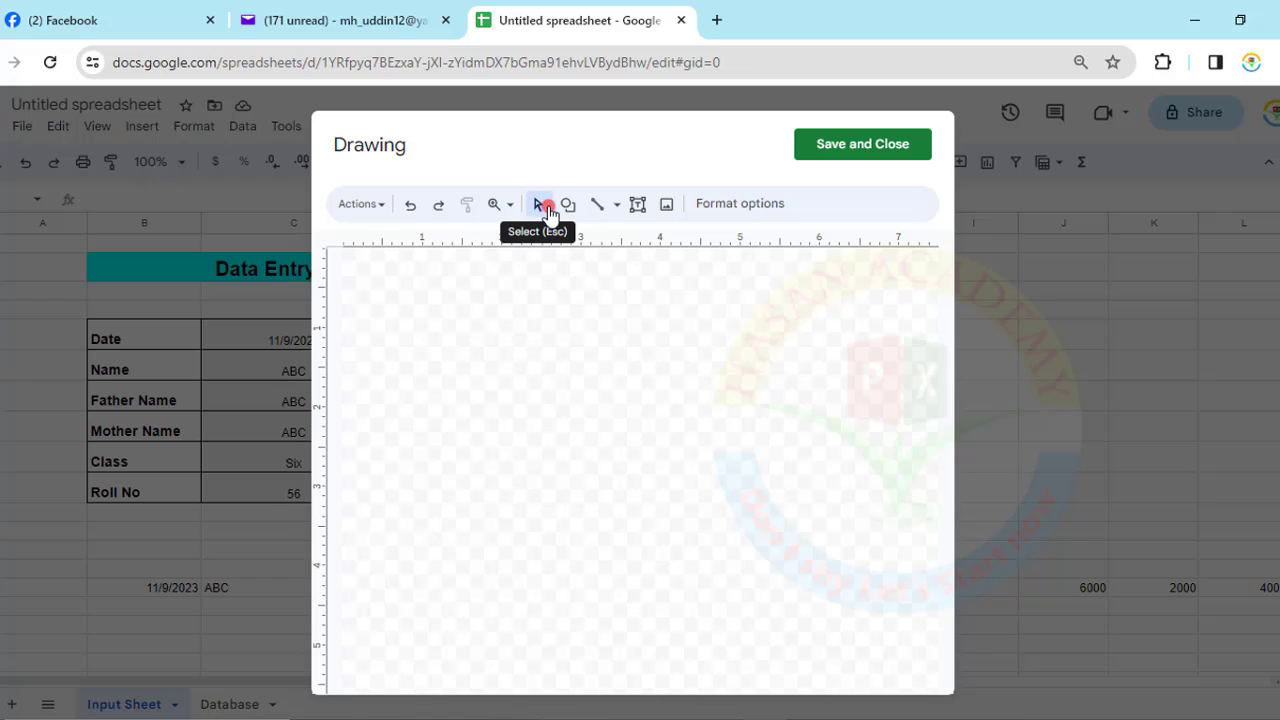
click(566, 204)
mouse_move(609, 243)
click(731, 245)
drag(542, 349, 697, 413)
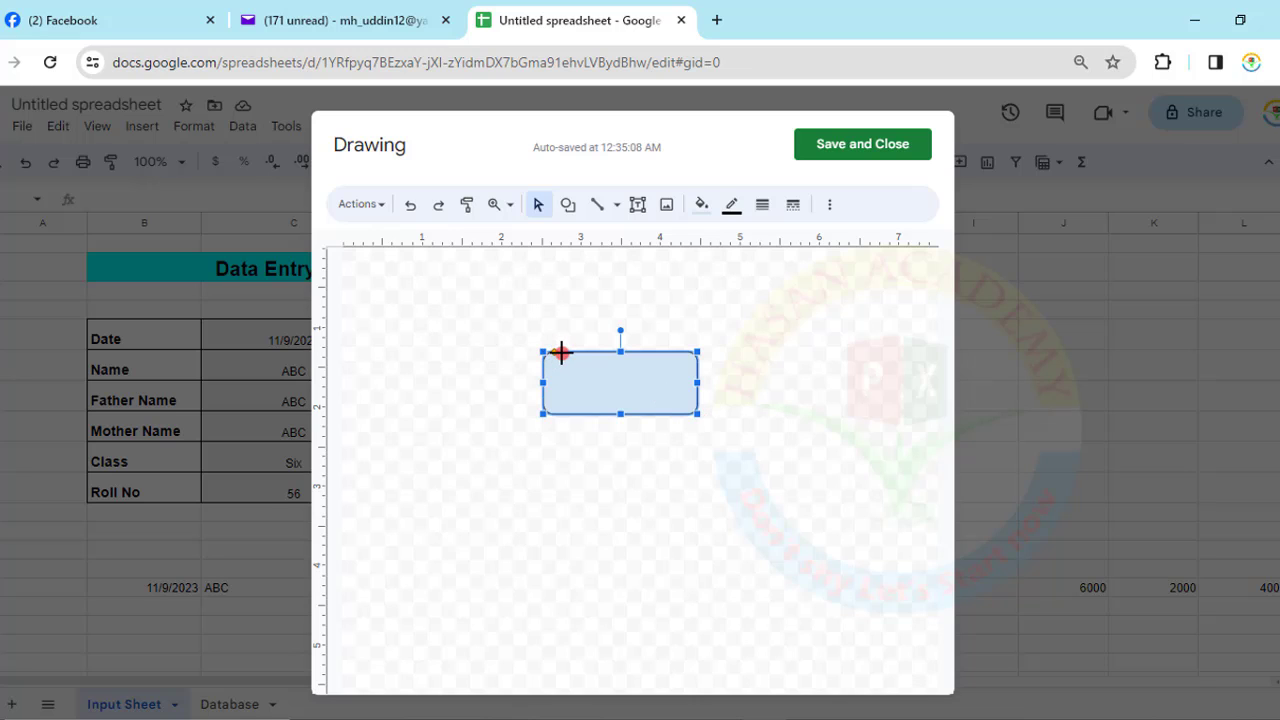
drag(561, 352, 576, 352)
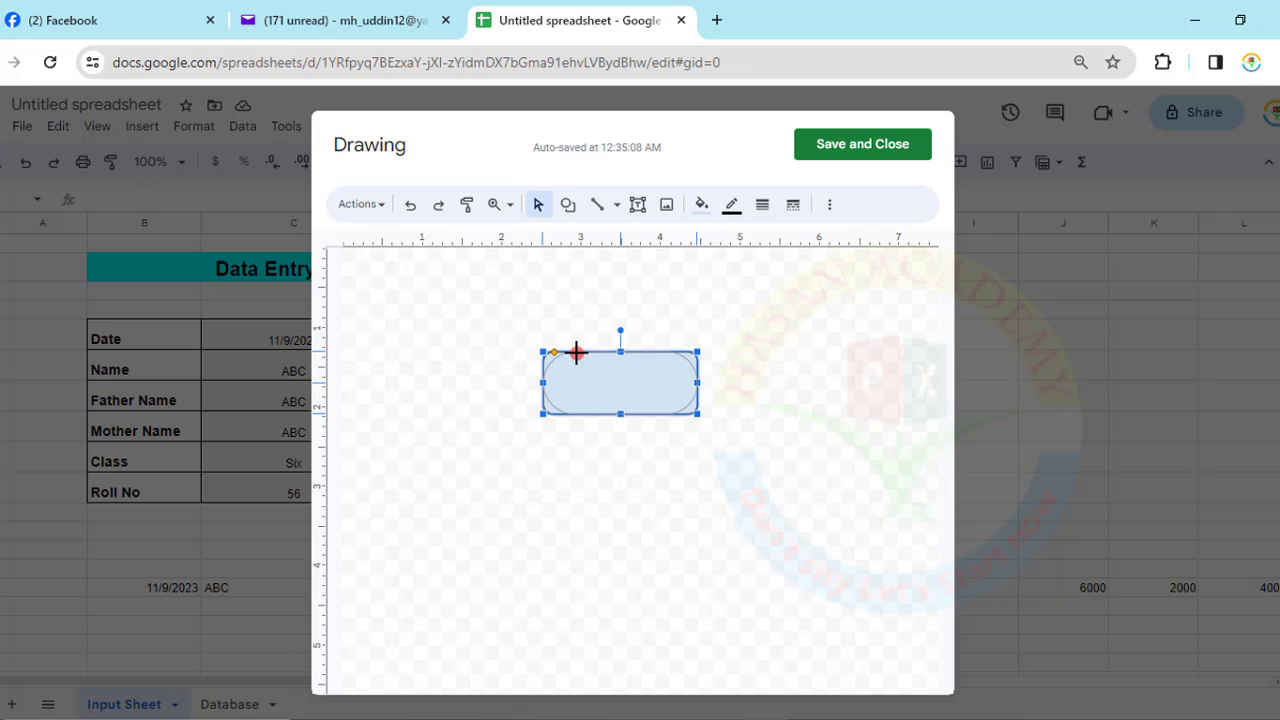
mouse_move(576, 352)
mouse_down()
mouse_move(555, 349)
mouse_move(575, 352)
mouse_up()
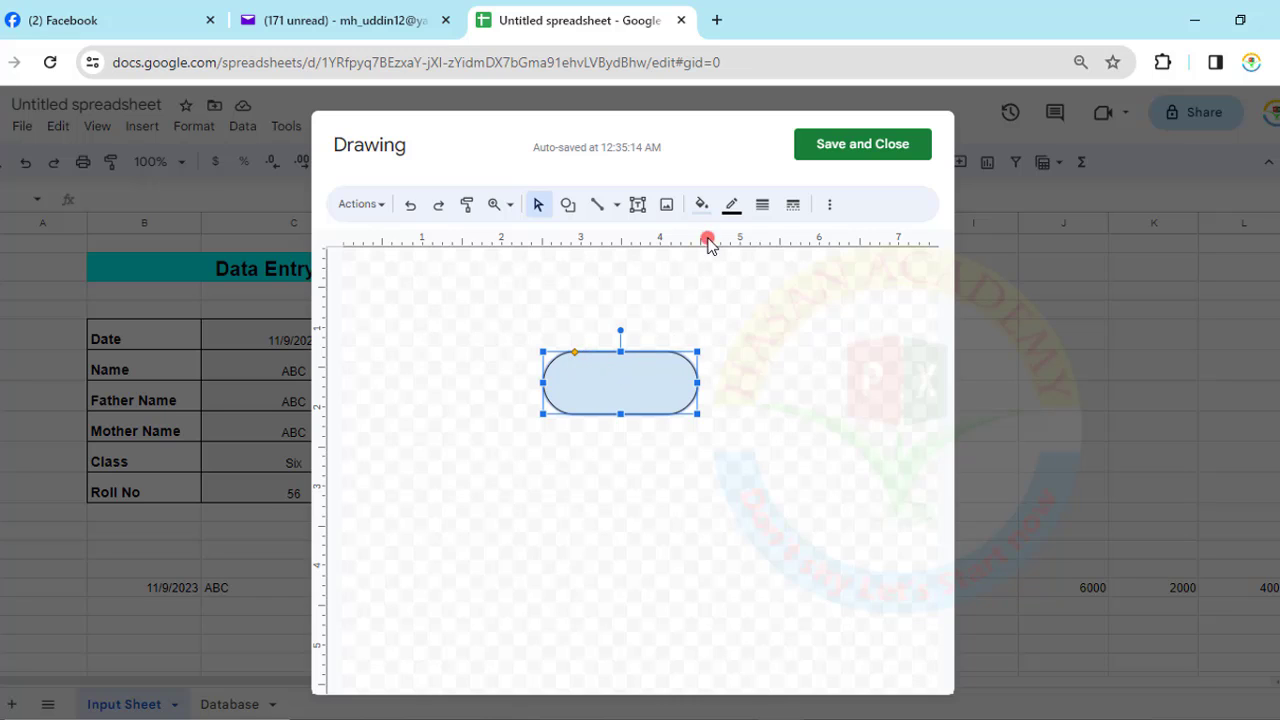
click(703, 206)
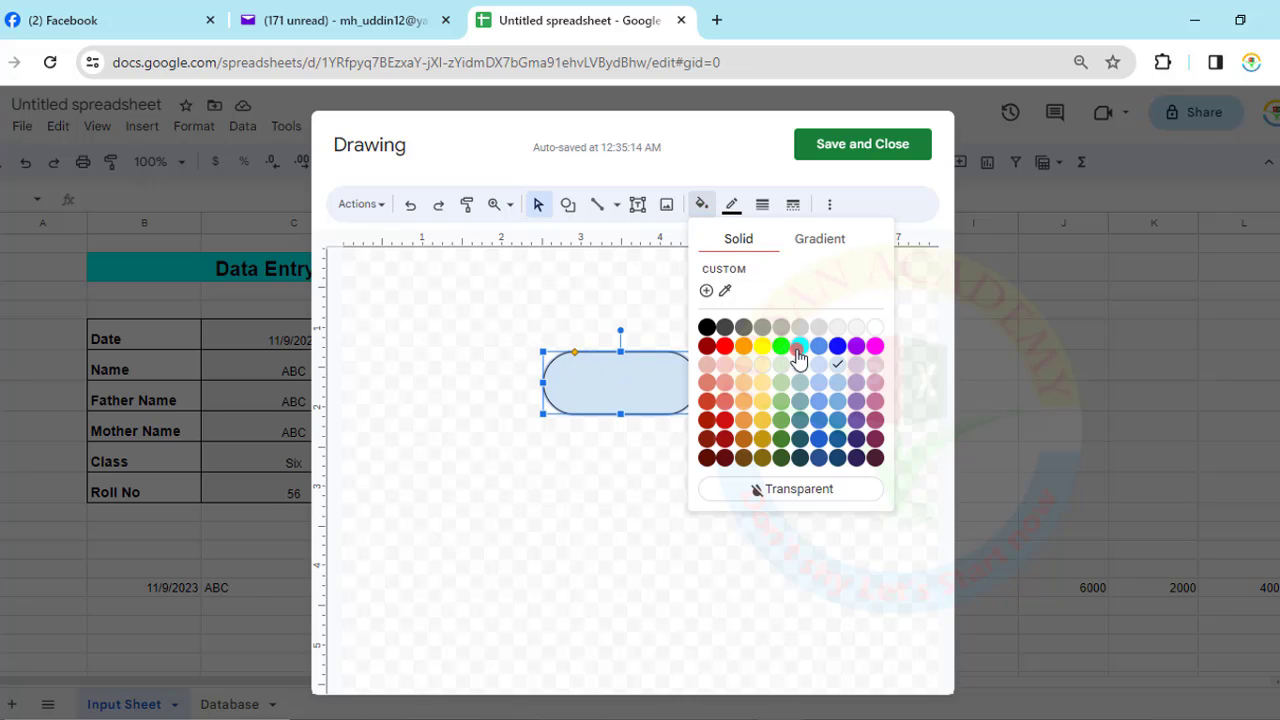
click(722, 350)
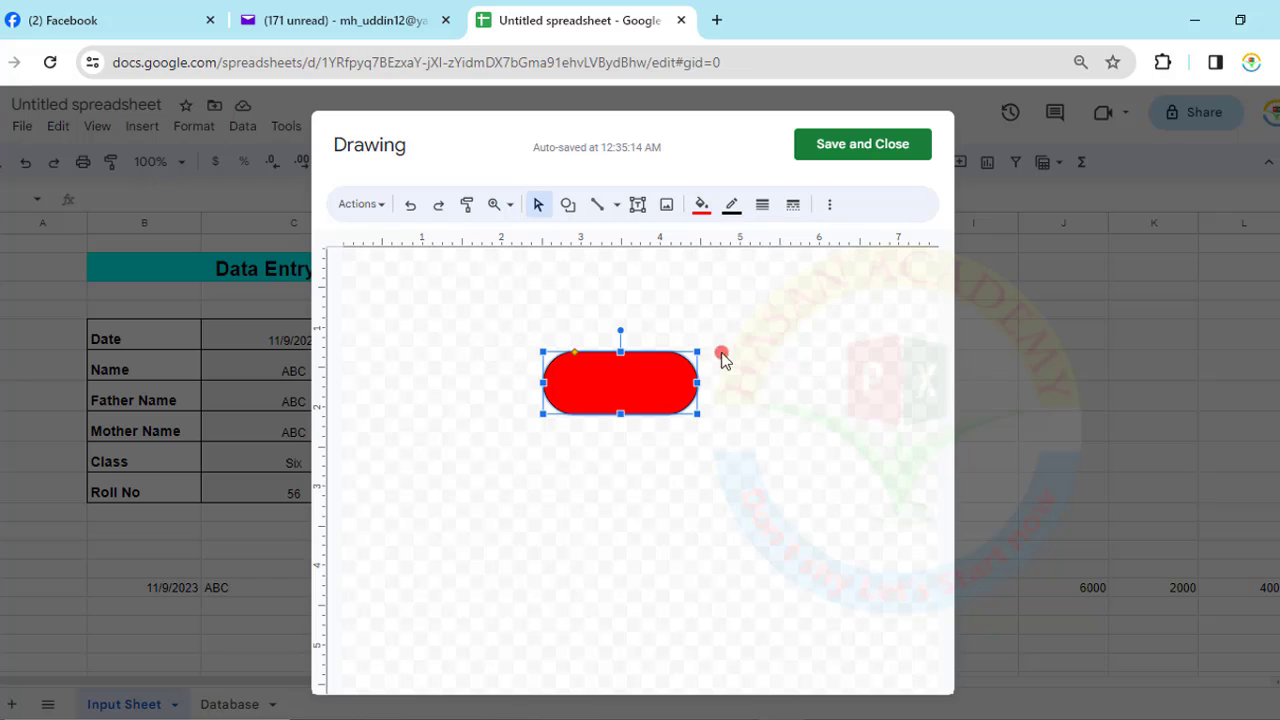
- Label the shape 'Data Transfer', make it bold size 17, and widen the shape
right_click(632, 380)
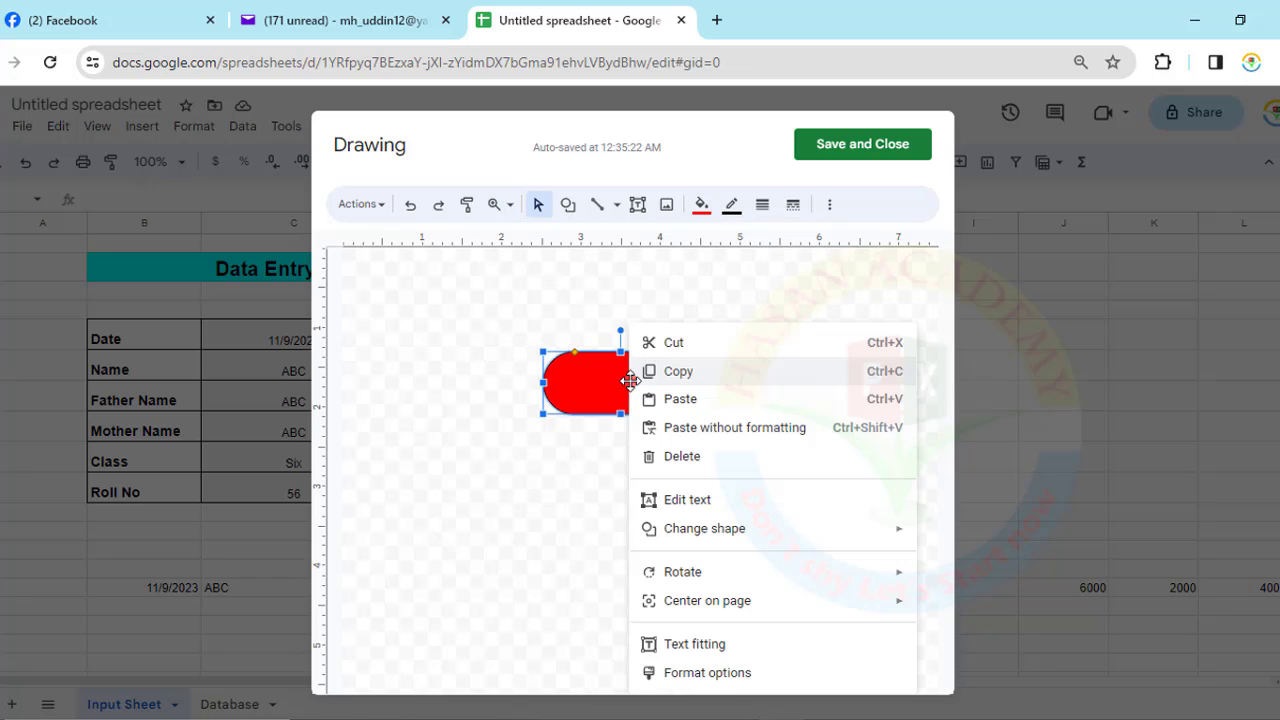
click(687, 500)
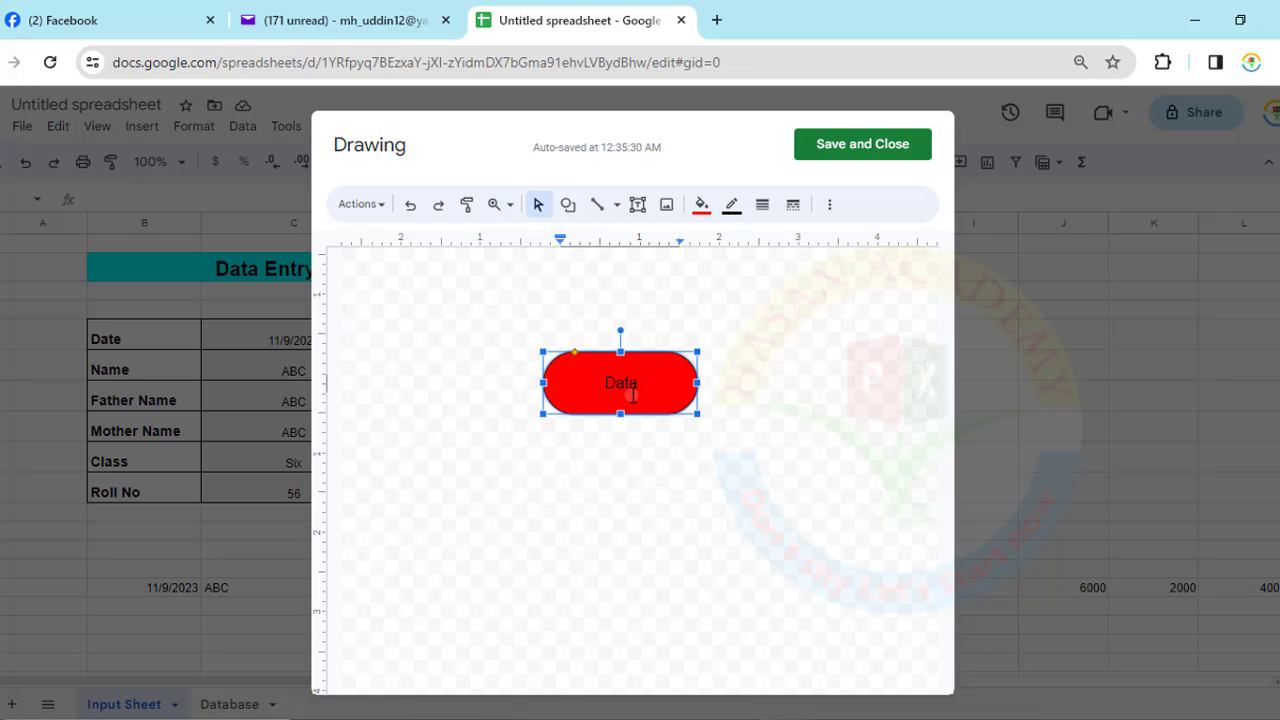
text(Data Transfer)
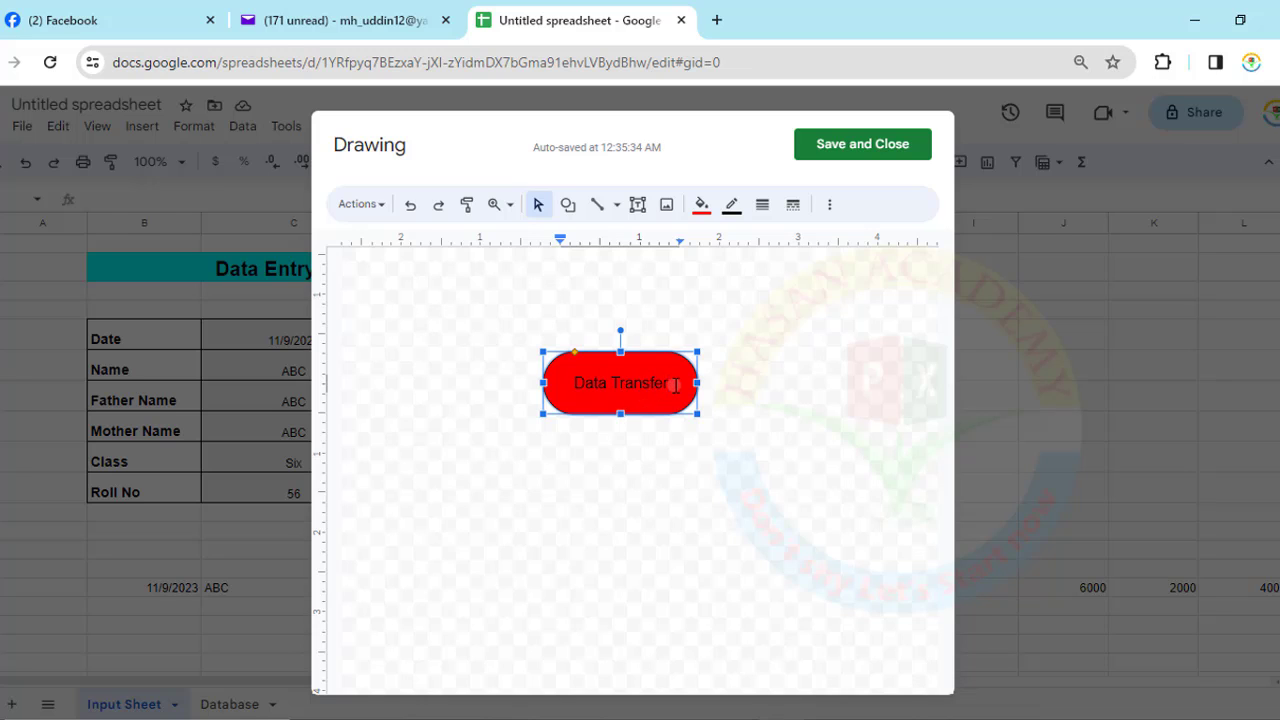
drag(676, 385, 565, 388)
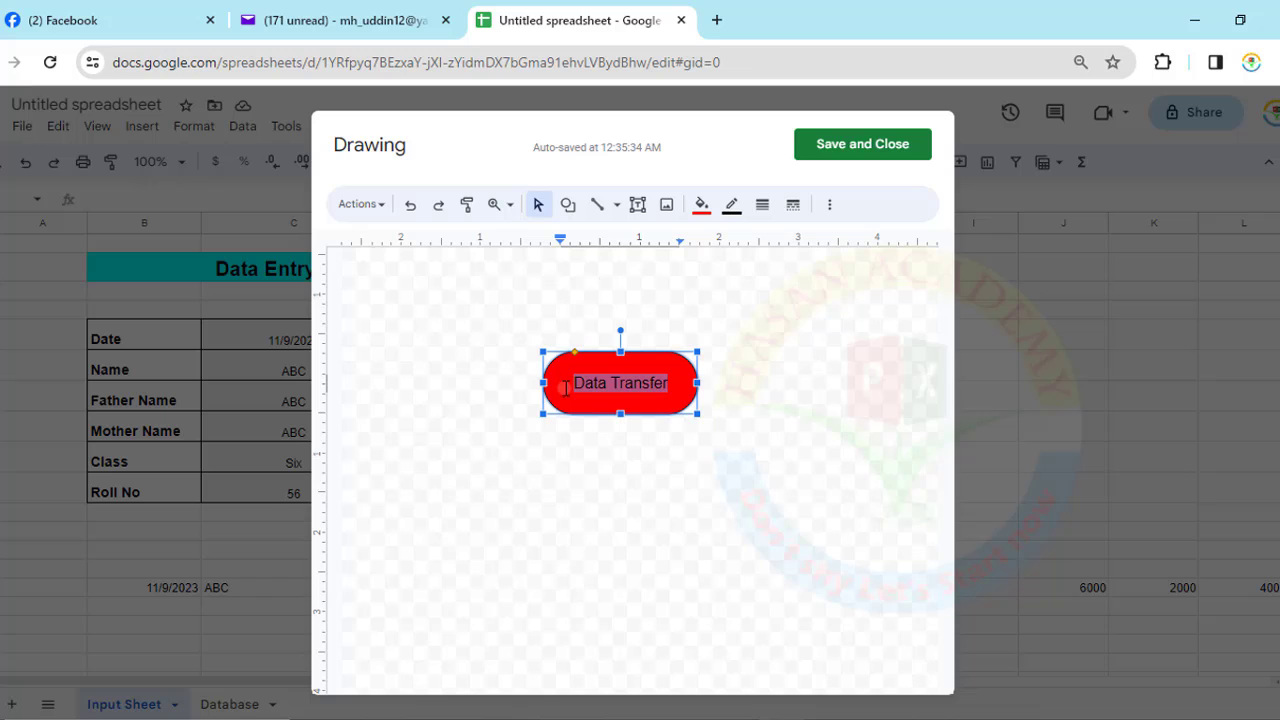
click(828, 205)
click(510, 244)
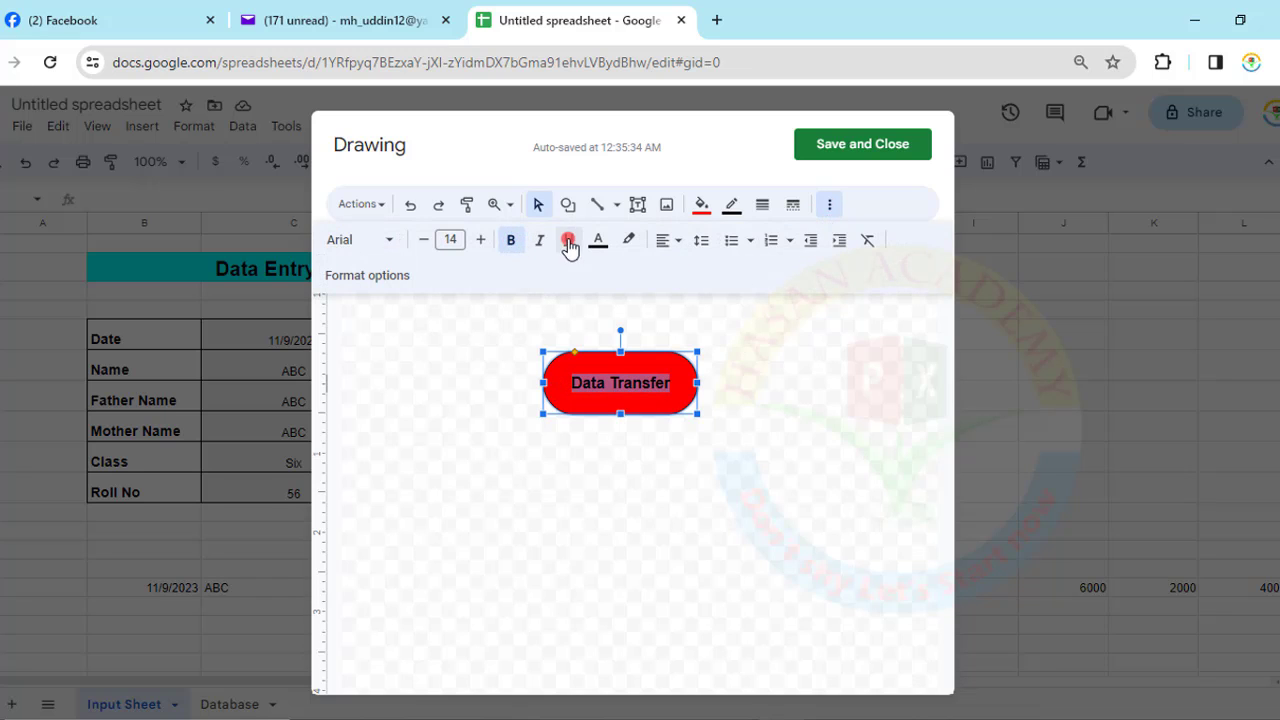
click(484, 240)
click(484, 240)
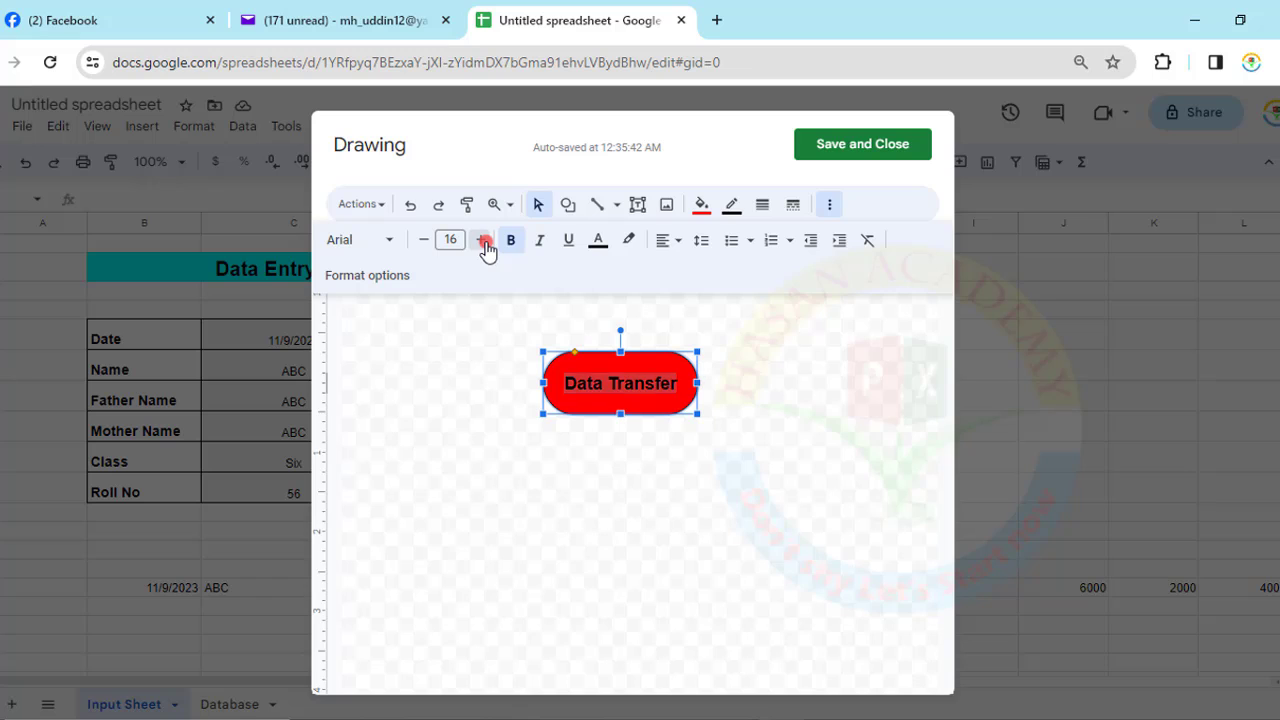
click(484, 240)
drag(543, 382, 513, 382)
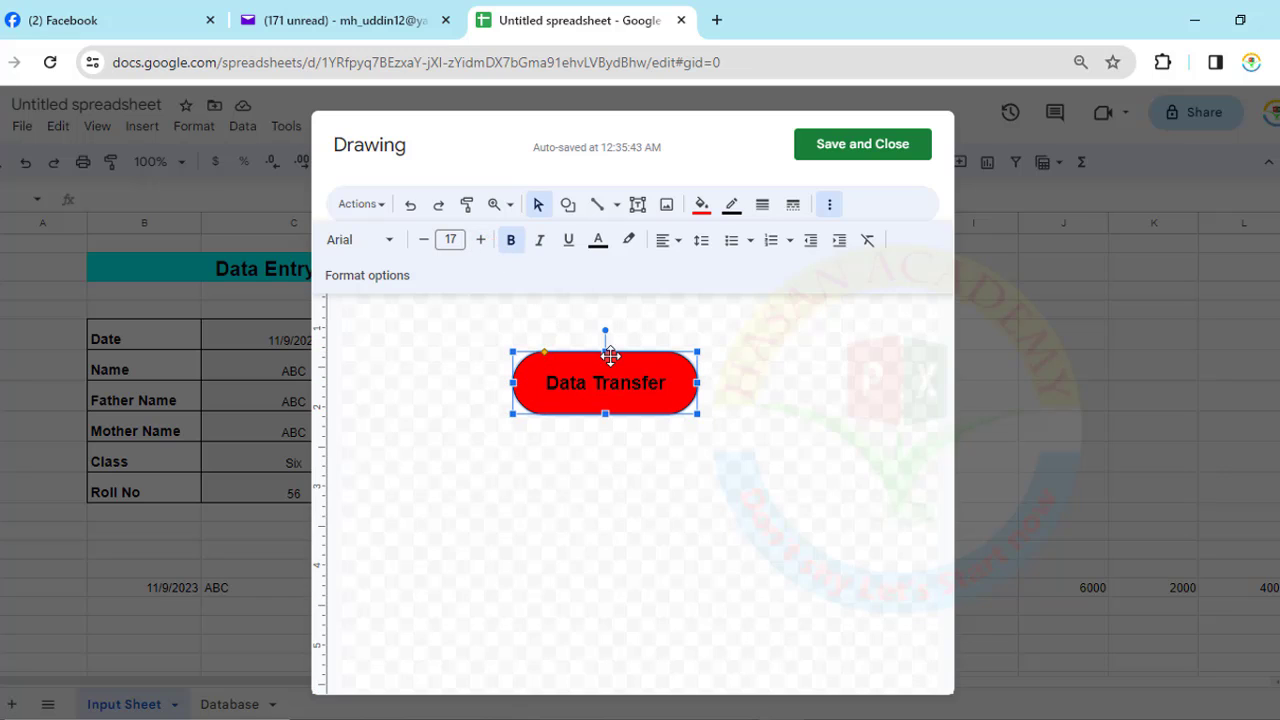
- Make the label text white in the Arial font
click(598, 242)
click(768, 332)
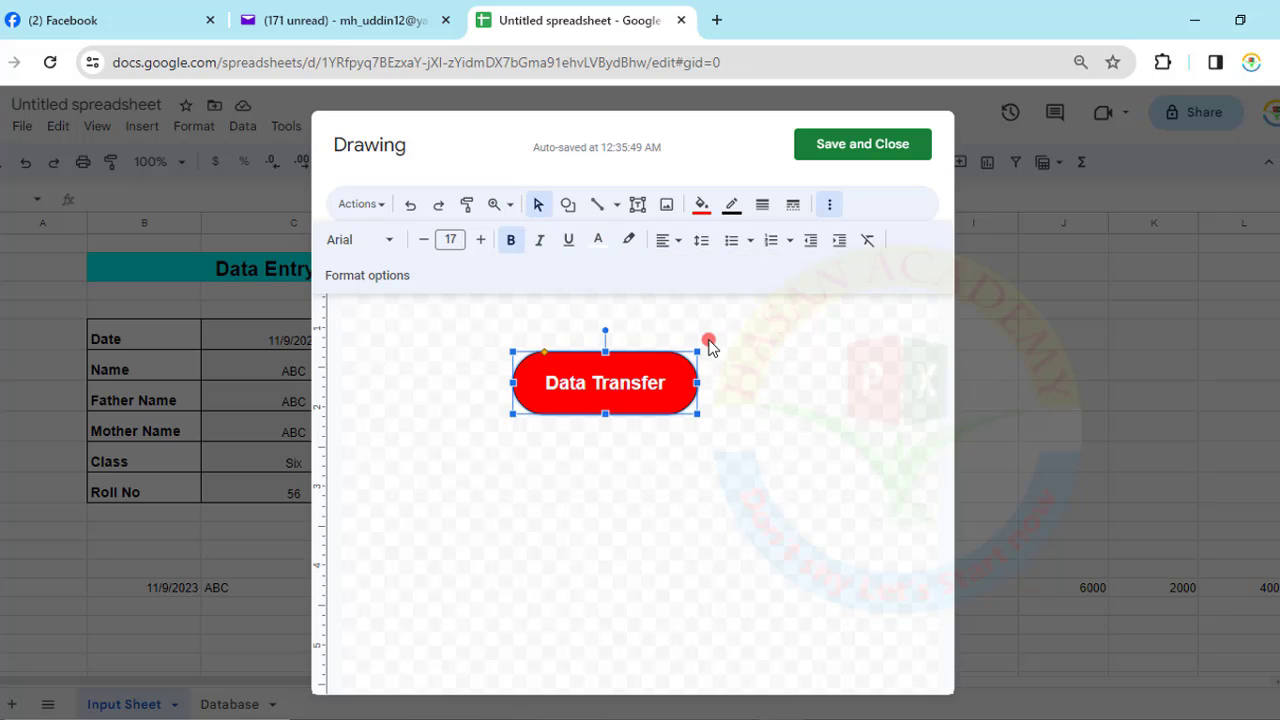
click(386, 242)
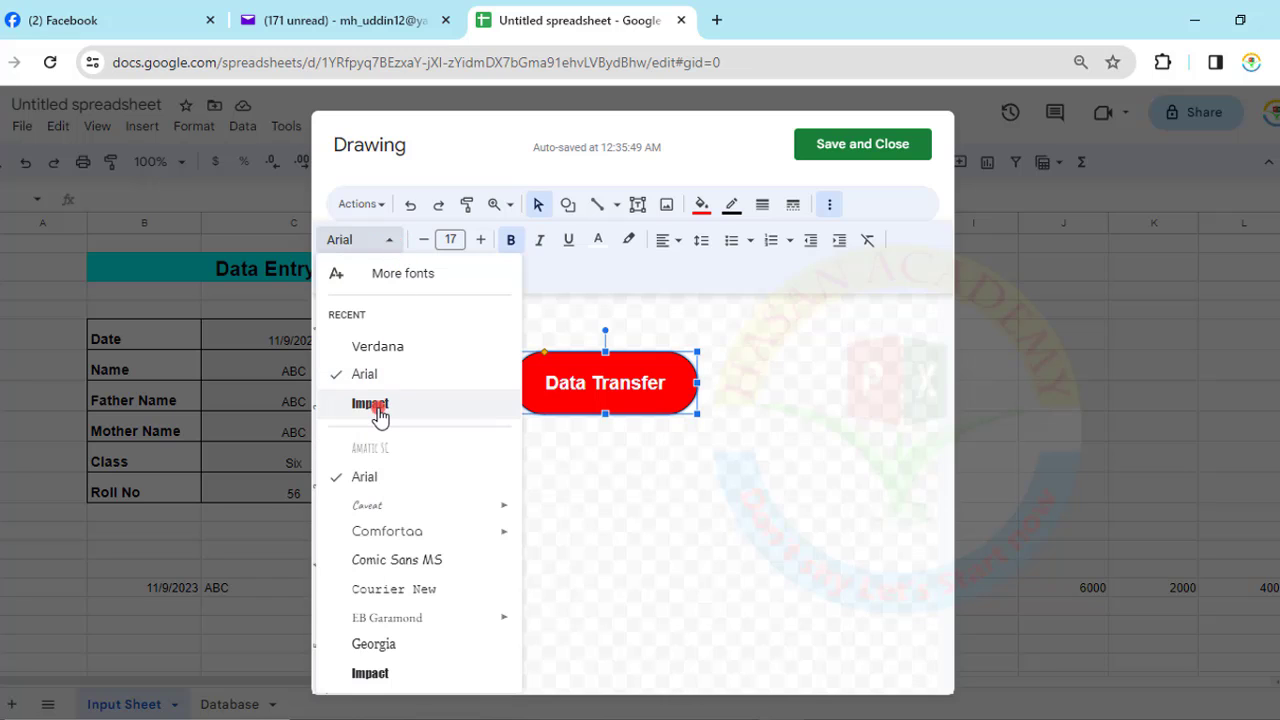
click(412, 404)
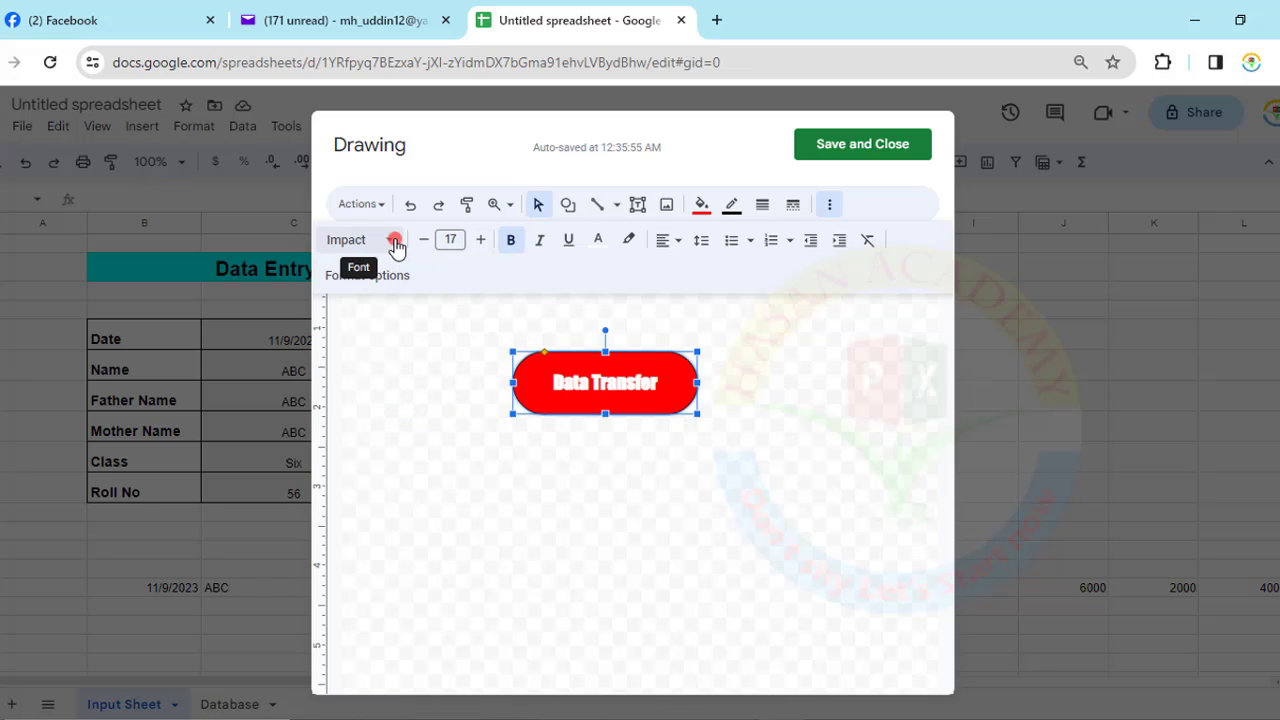
click(390, 244)
click(378, 403)
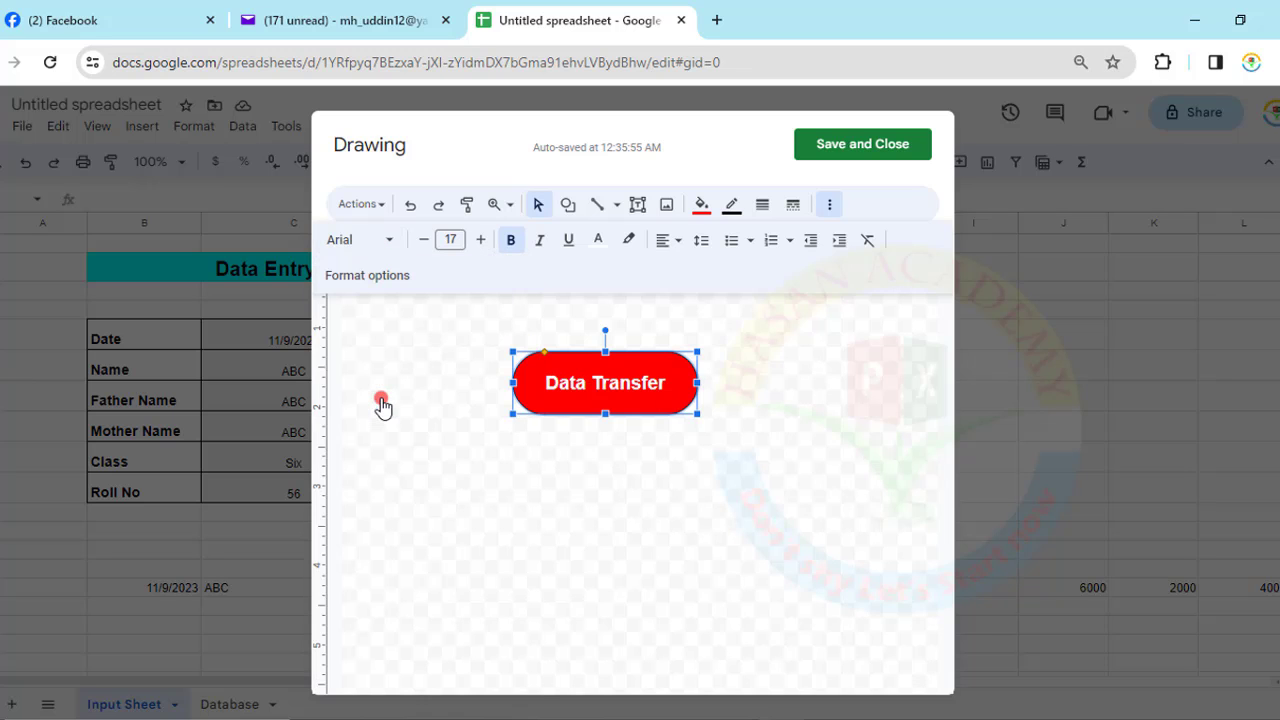
click(773, 403)
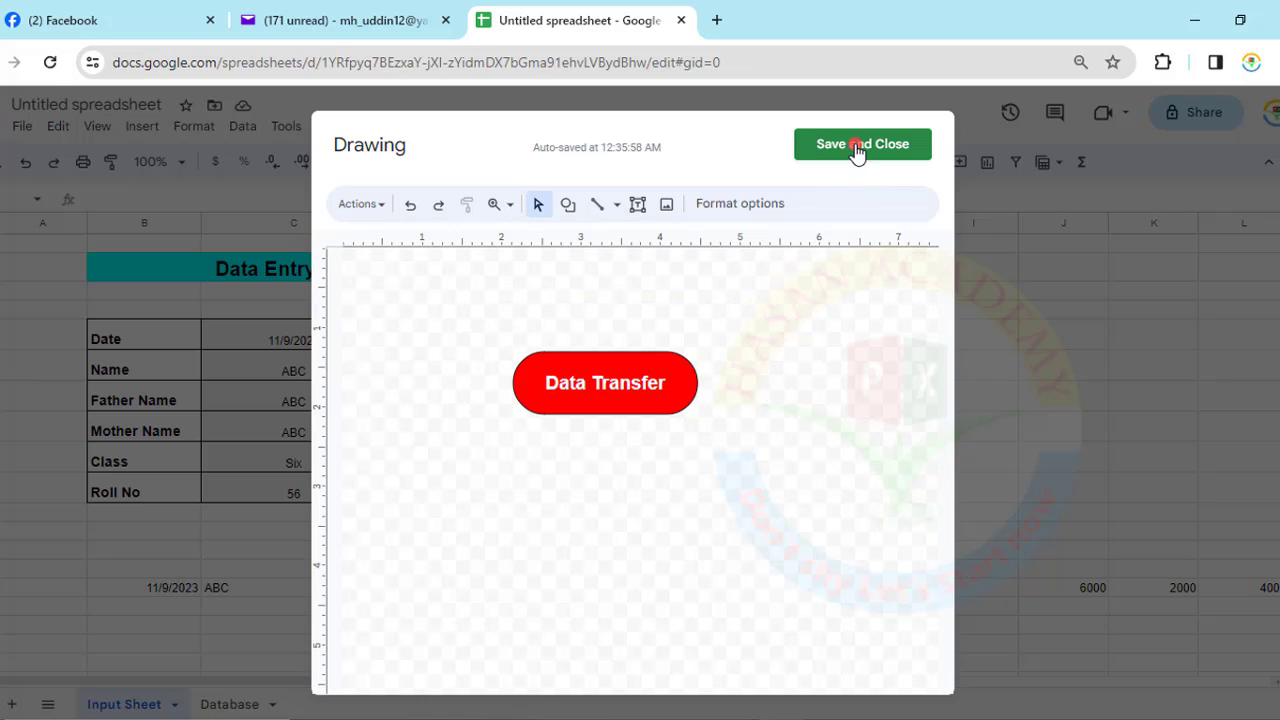
- Save the red Data Transfer drawing and move it beside the data entry form
click(857, 147)
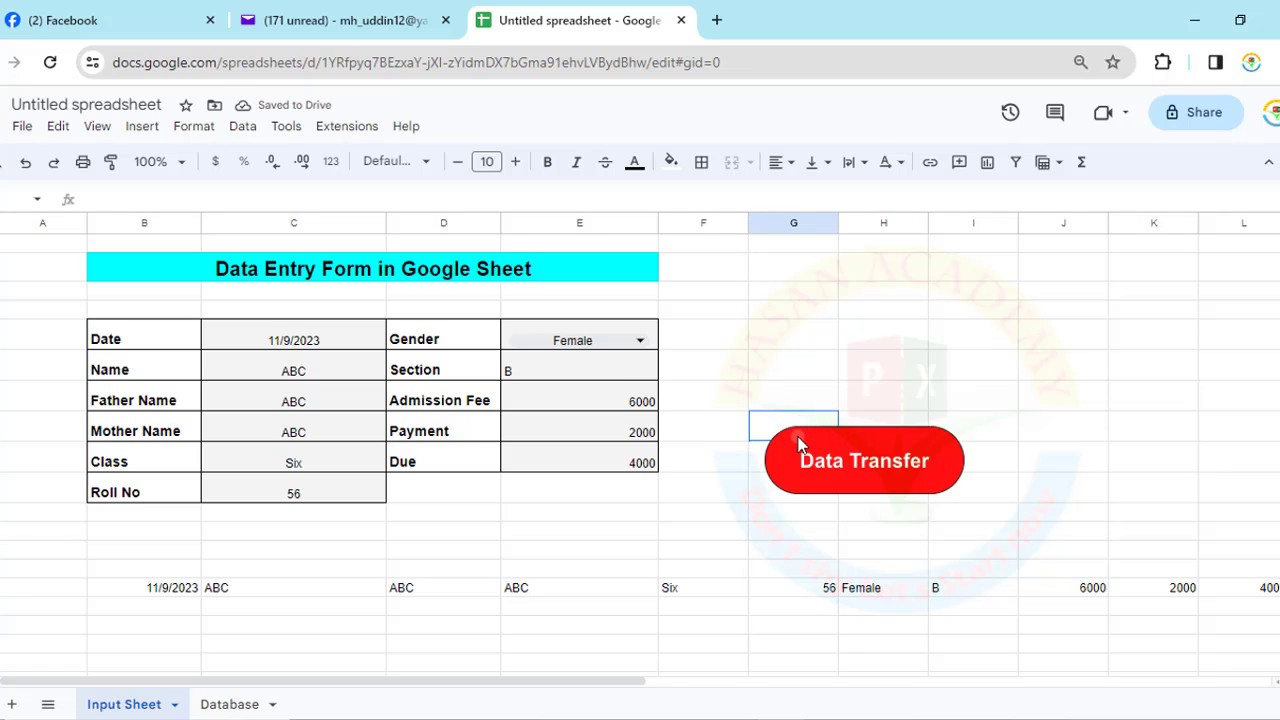
mouse_move(798, 444)
mouse_down()
mouse_move(757, 437)
mouse_move(726, 329)
mouse_up()
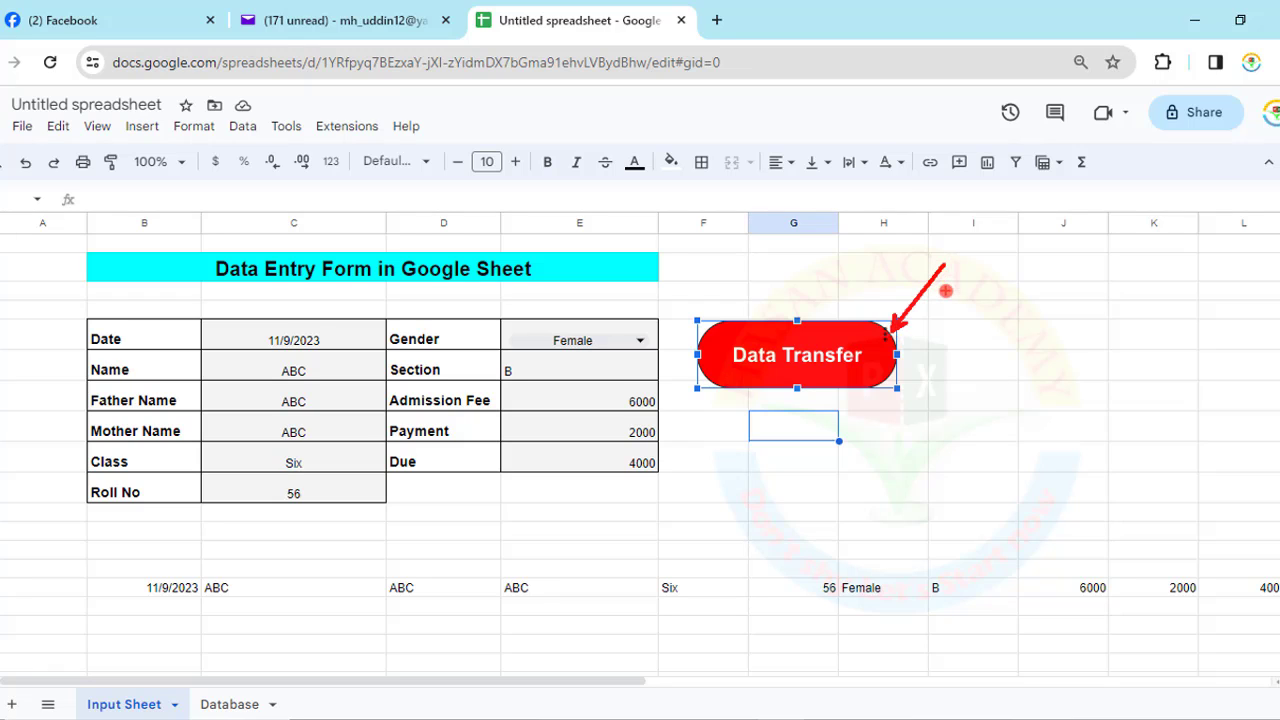
- Assign the transfer script (name starting 'Ha') to the Data Transfer button, then run it
click(888, 340)
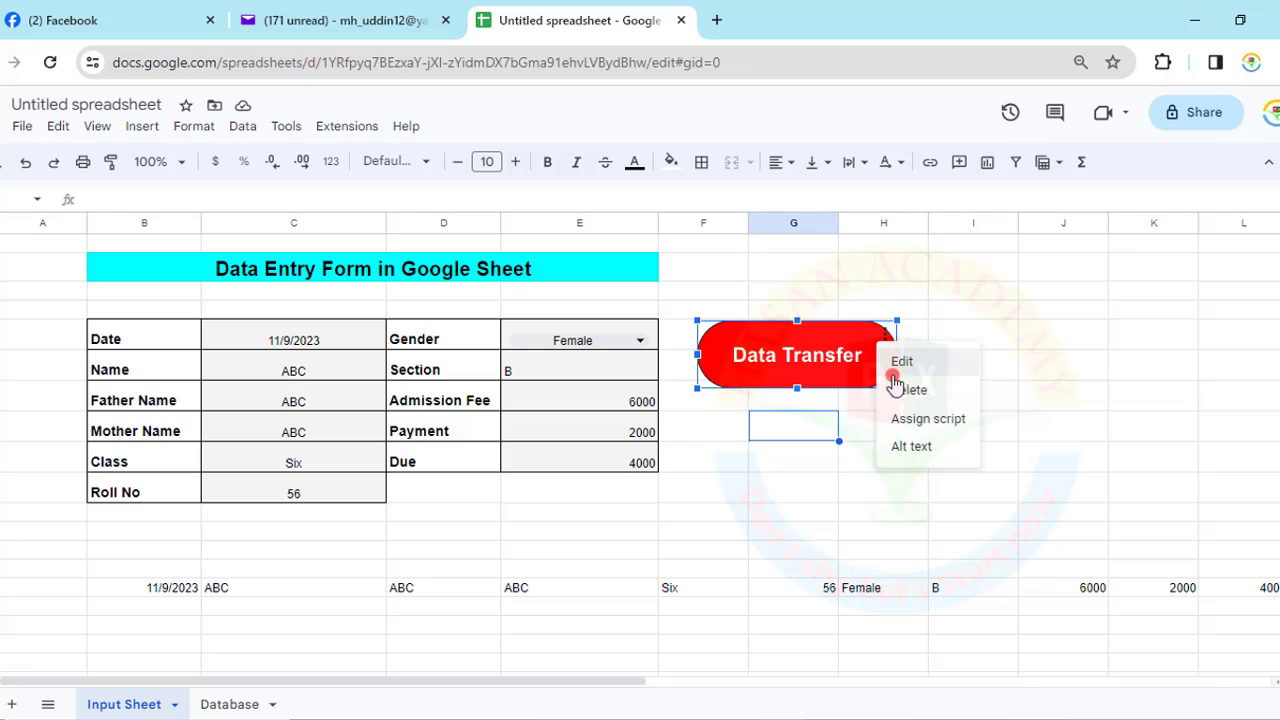
click(905, 420)
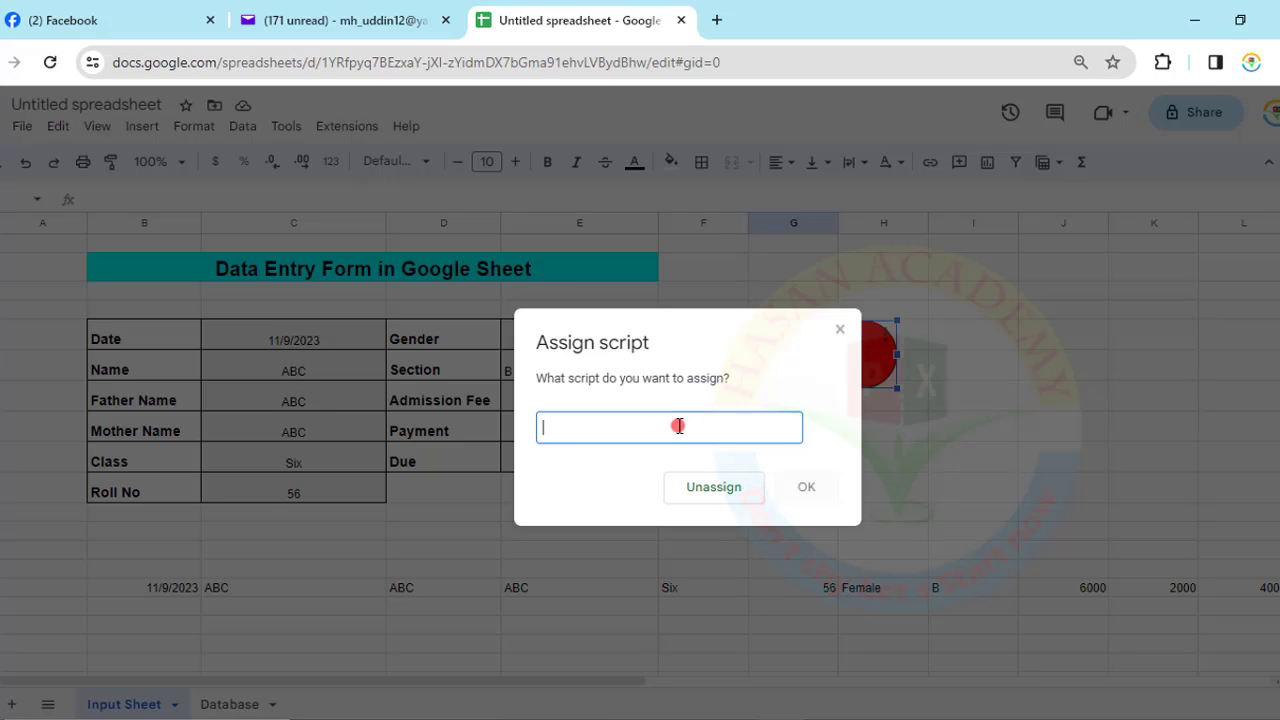
text(Hasan)
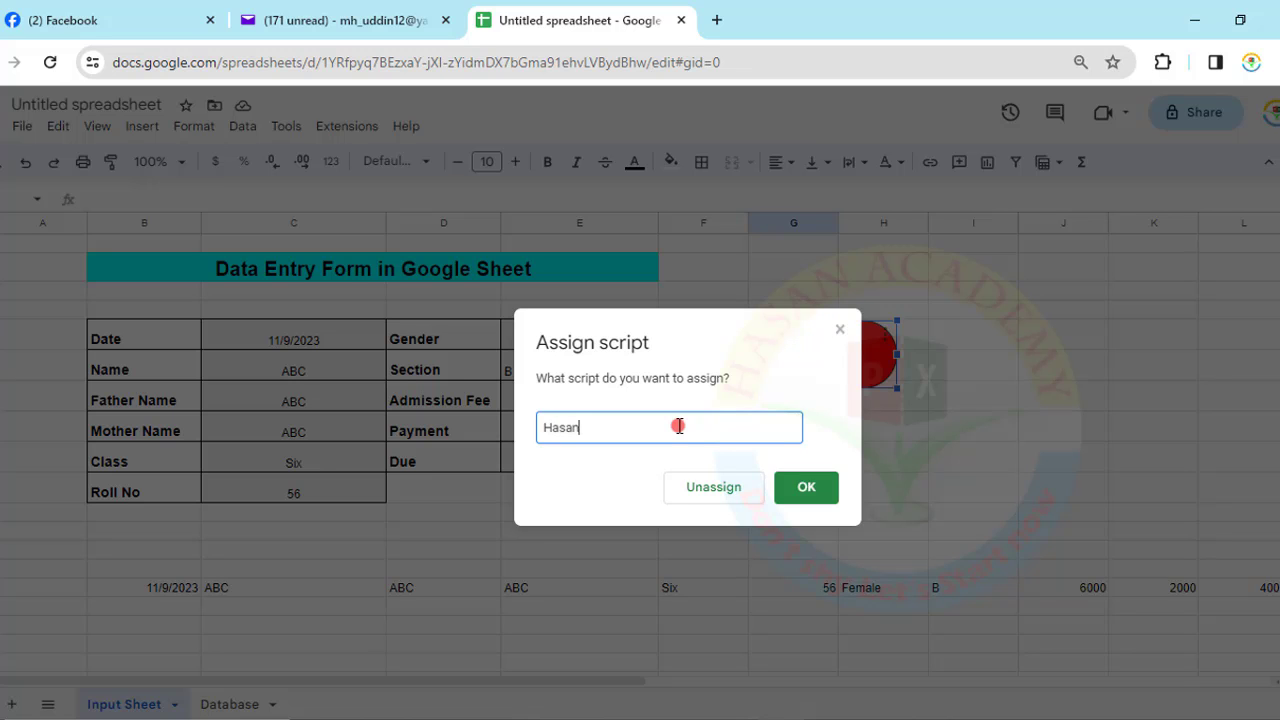
click(805, 489)
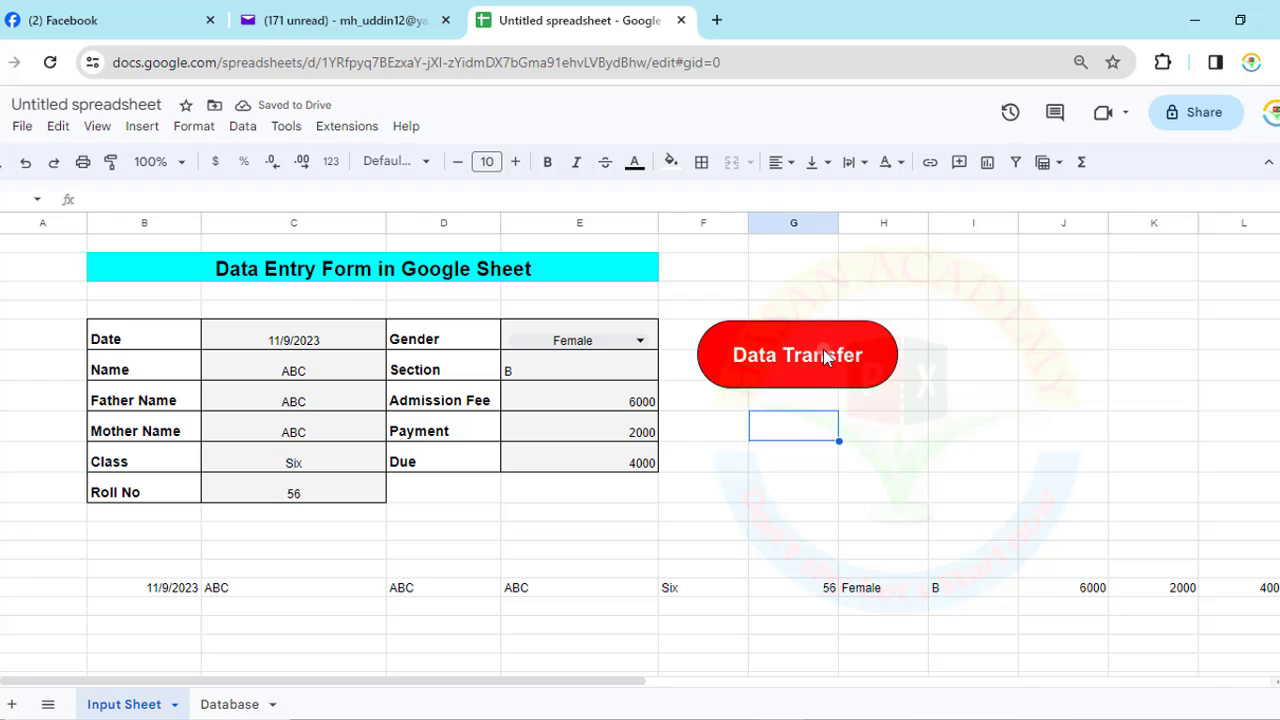
click(880, 420)
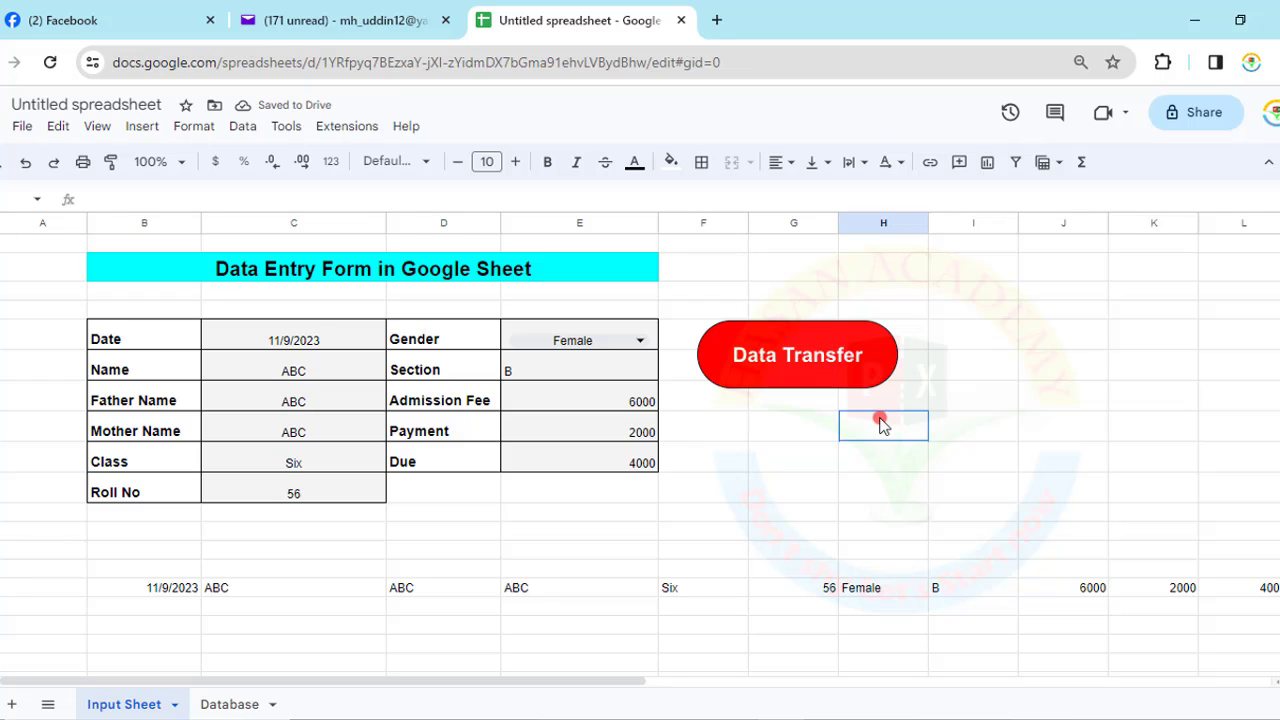
click(824, 358)
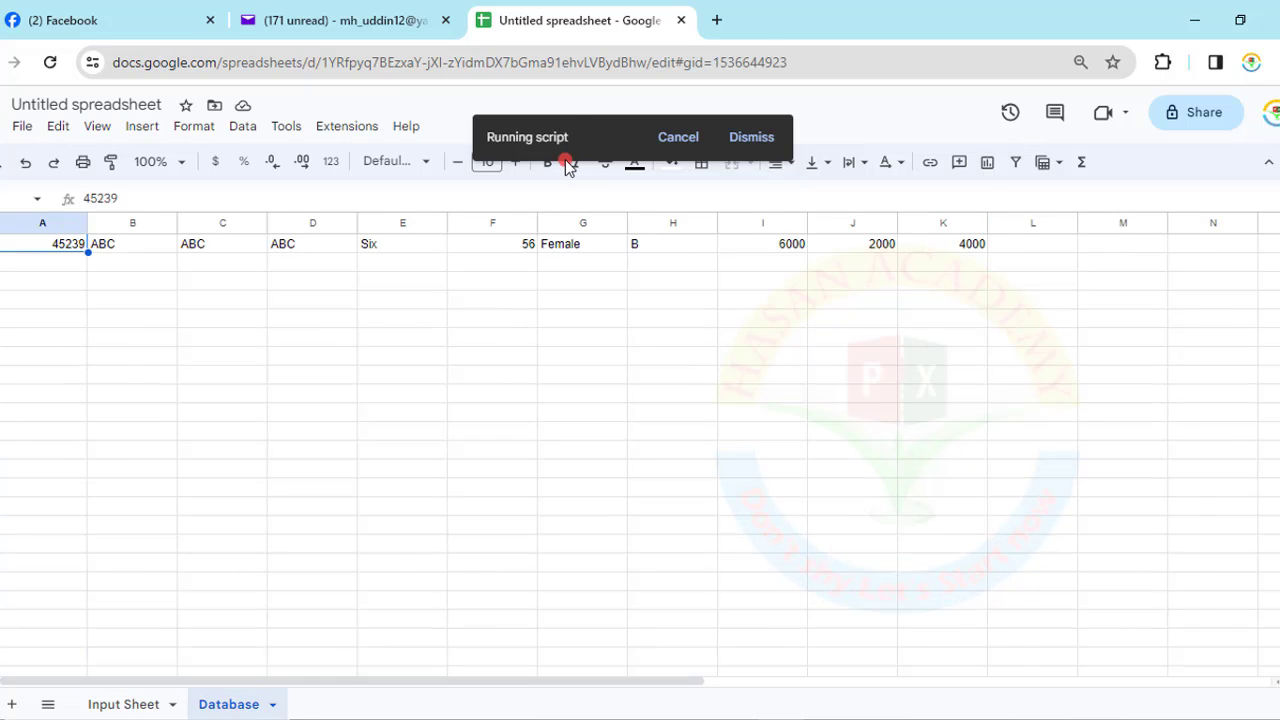
- Format the Database sheet's three Date cells as dates (11/9/2023), then return to the Input Sheet
click(232, 705)
scroll(200, 390, up, 2)
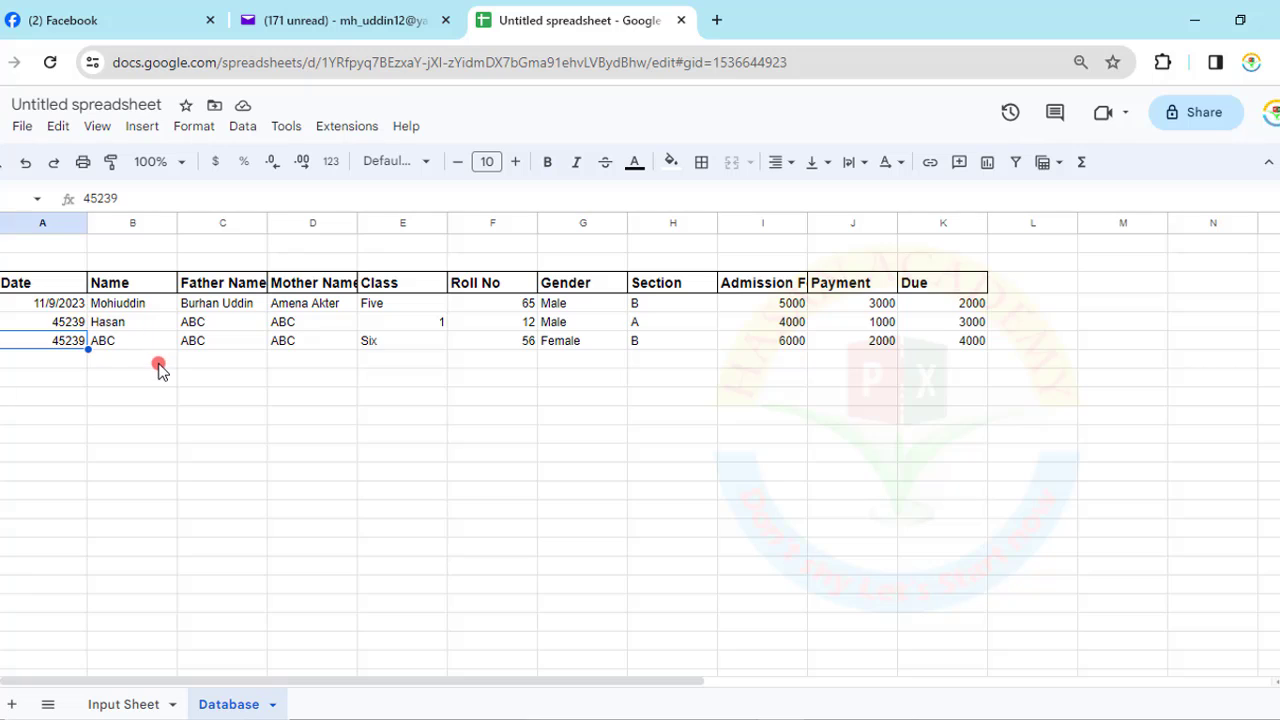
click(143, 343)
drag(55, 303, 50, 375)
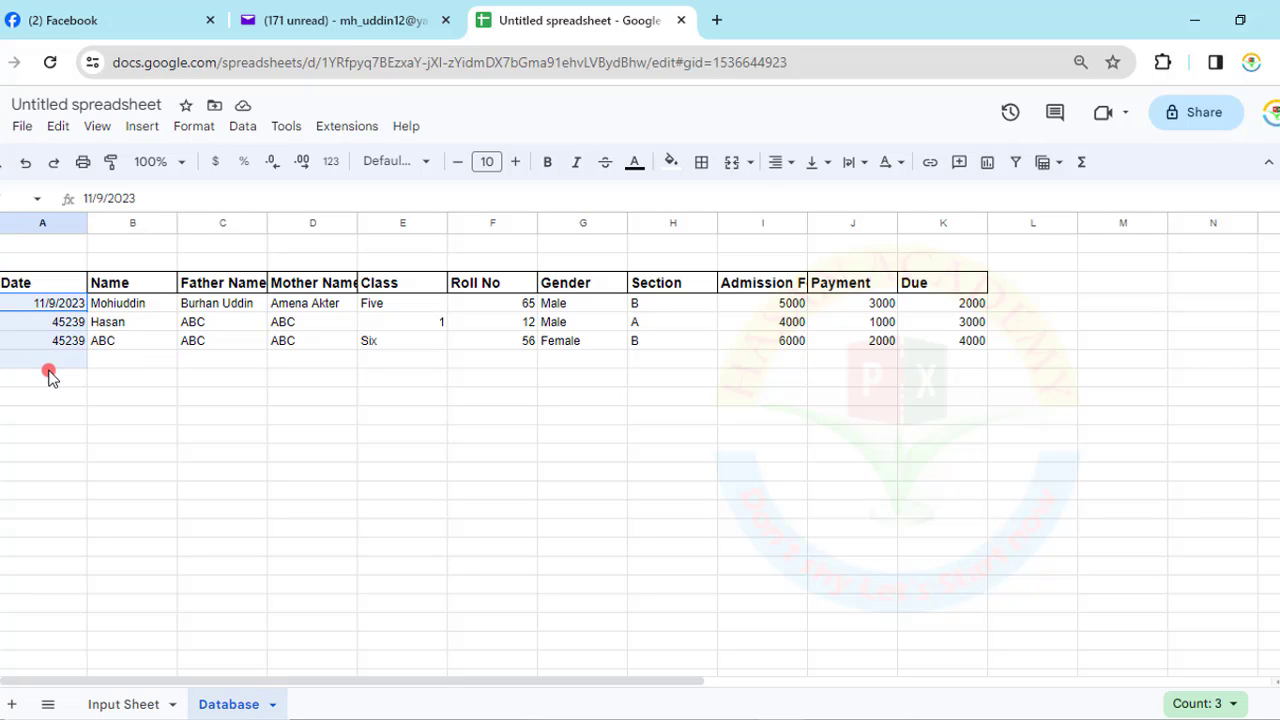
click(194, 126)
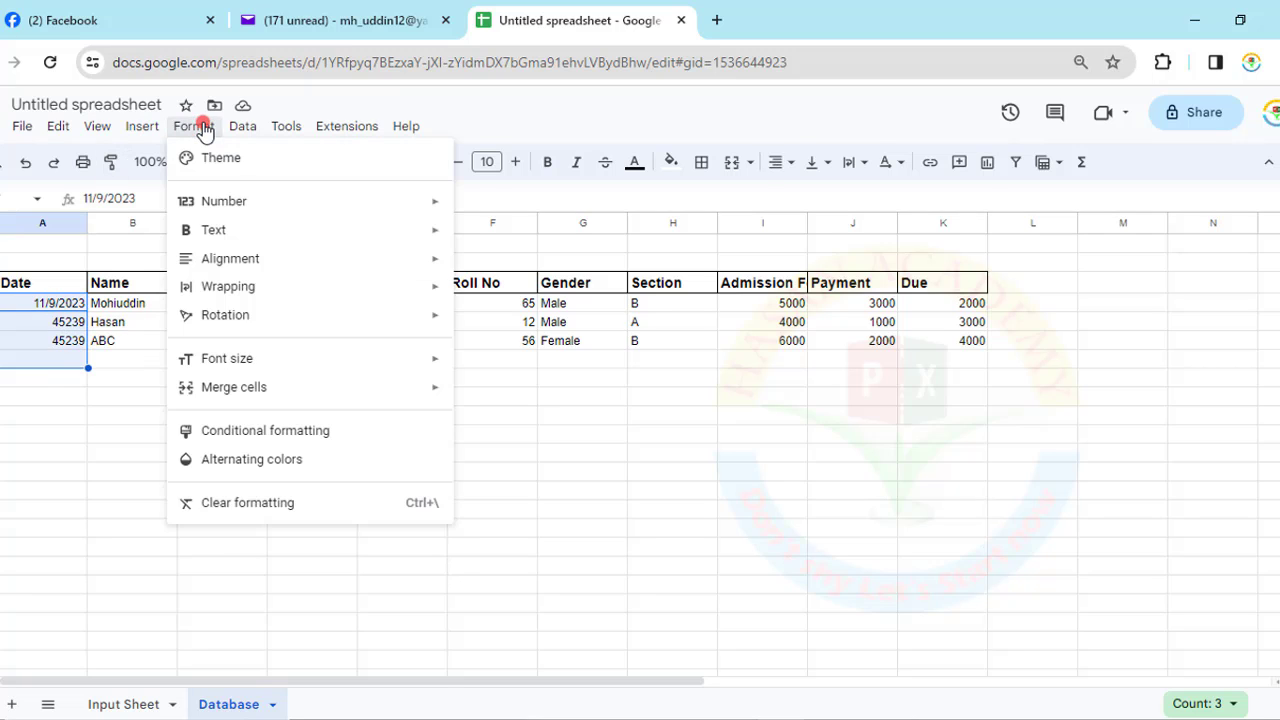
mouse_move(223, 201)
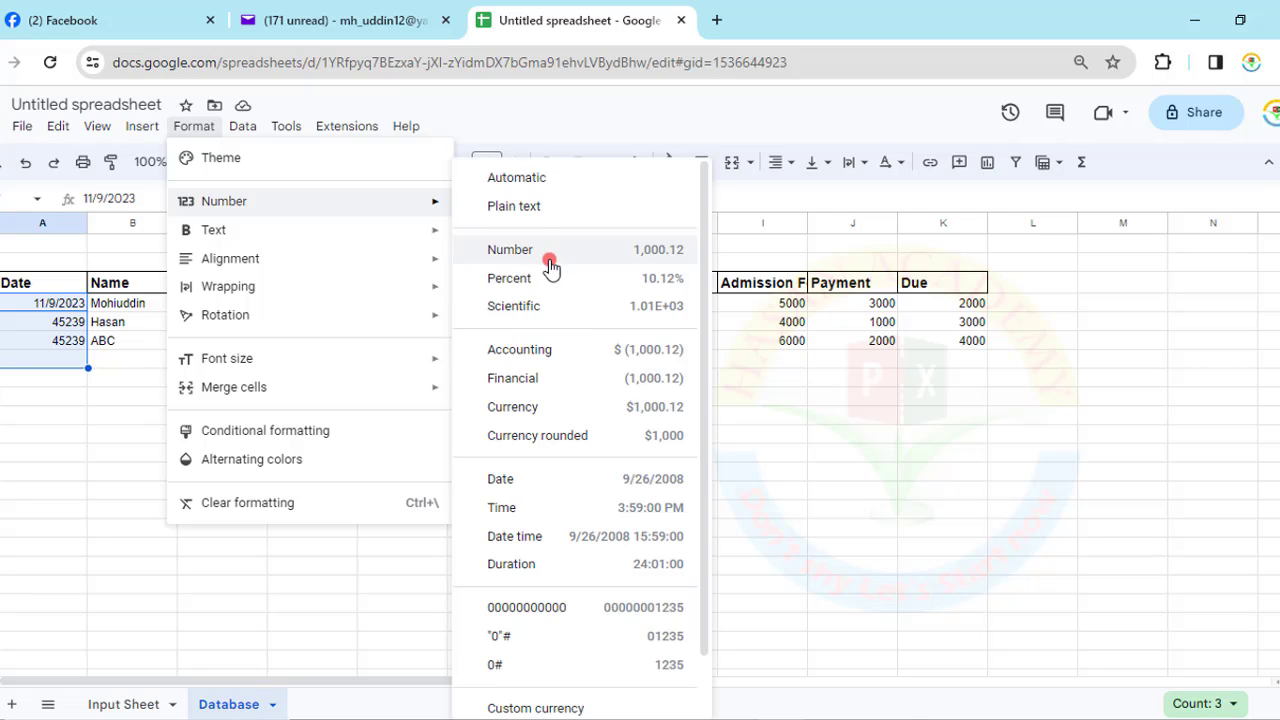
click(532, 477)
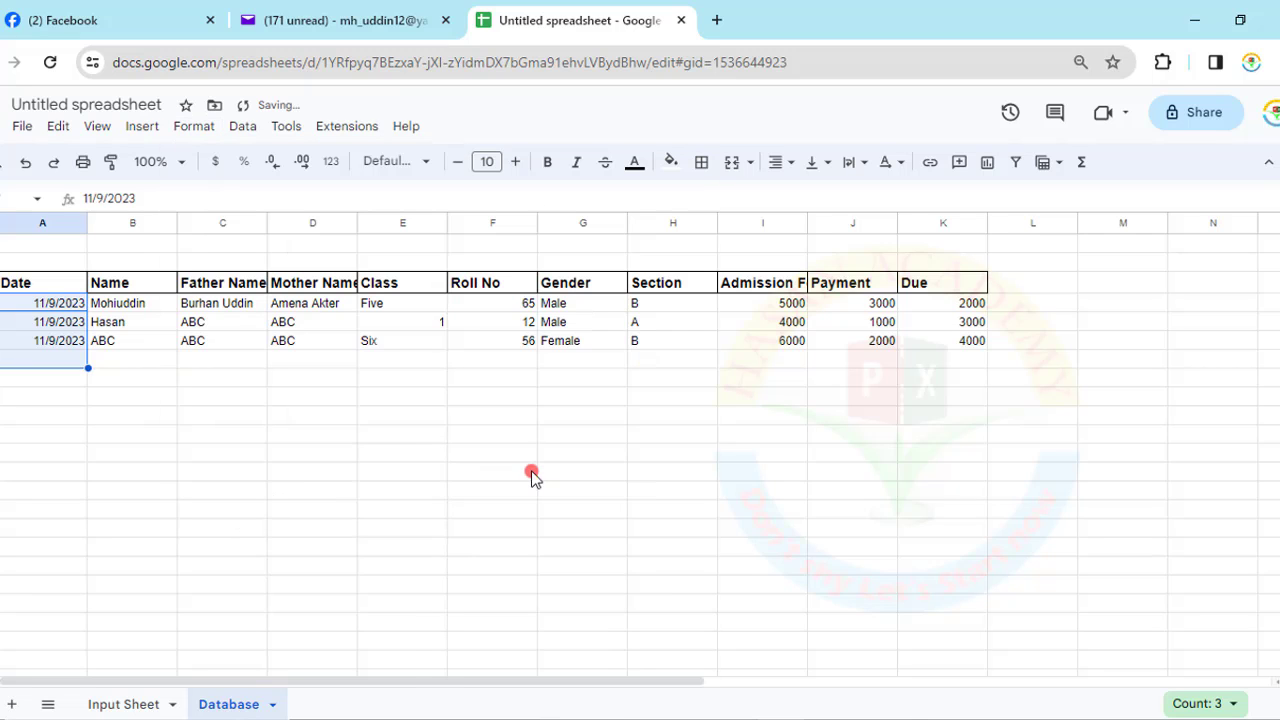
click(377, 444)
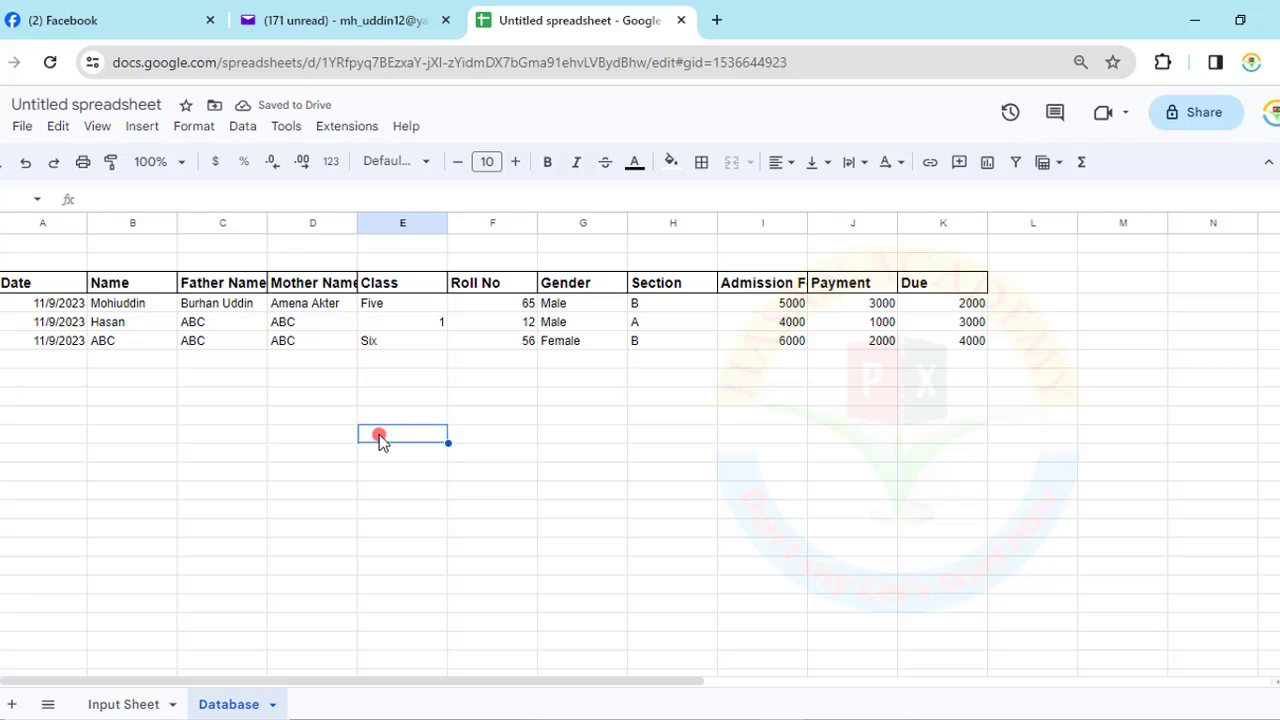
click(106, 704)
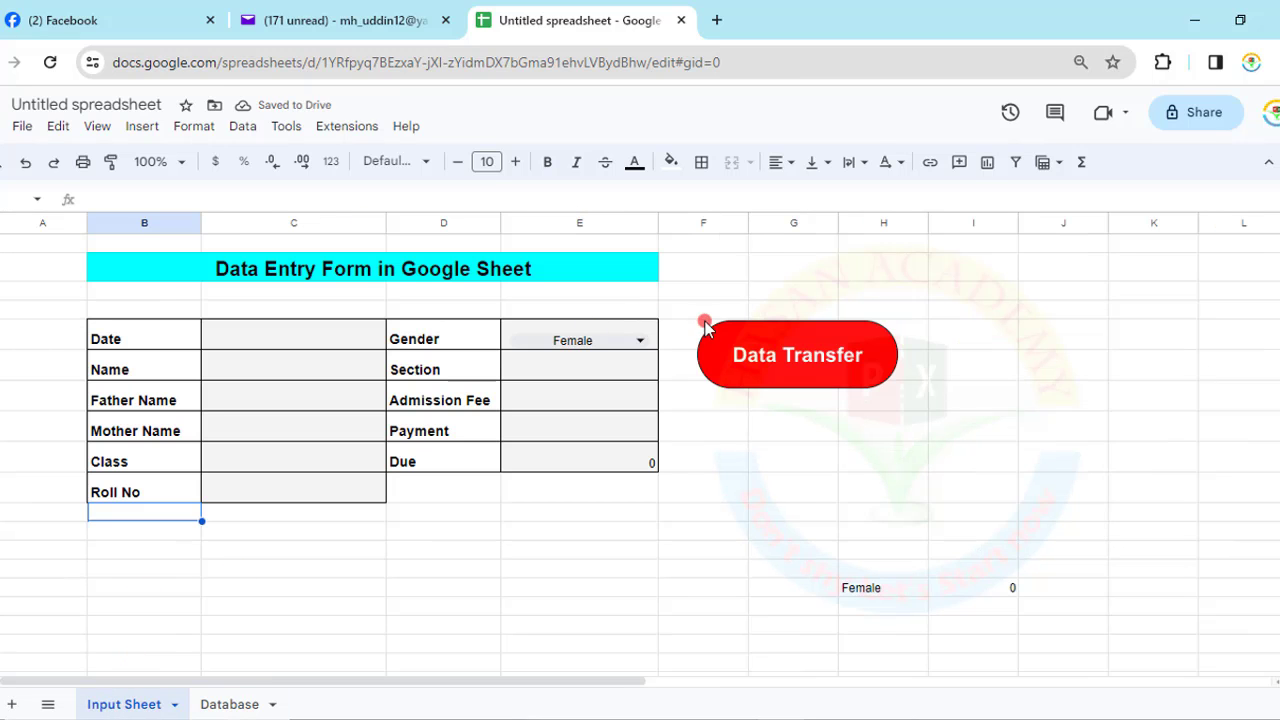